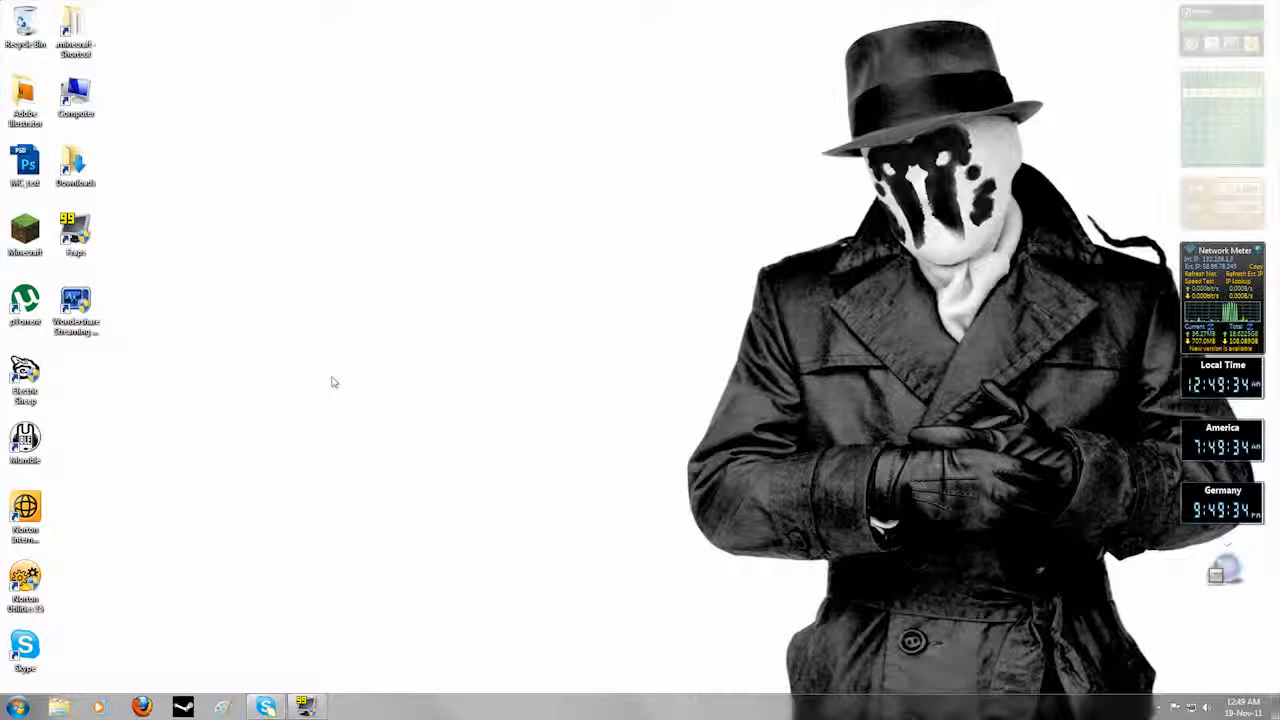
Create a folder on the desktop and keep the default name New folder.
{"action": "right_click", "coordinate": [333, 382]}
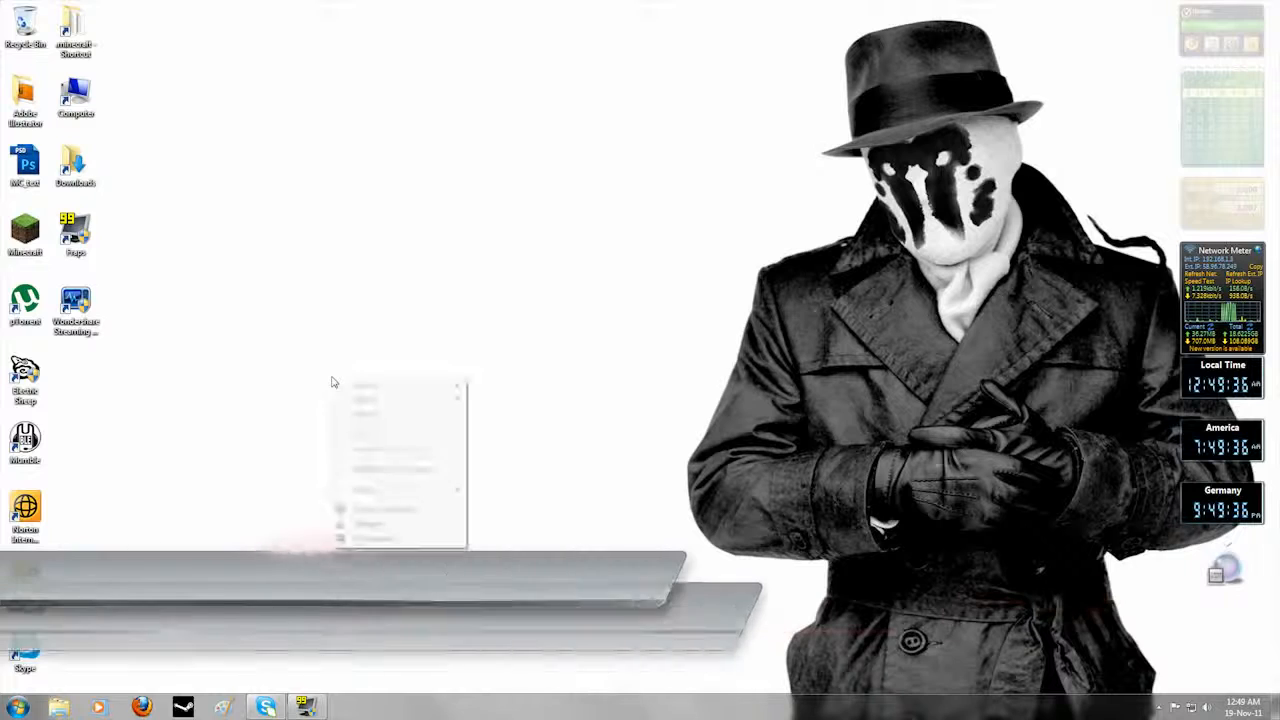
{"action": "mouse_move", "coordinate": [380, 489]}
{"action": "left_click", "coordinate": [488, 492]}
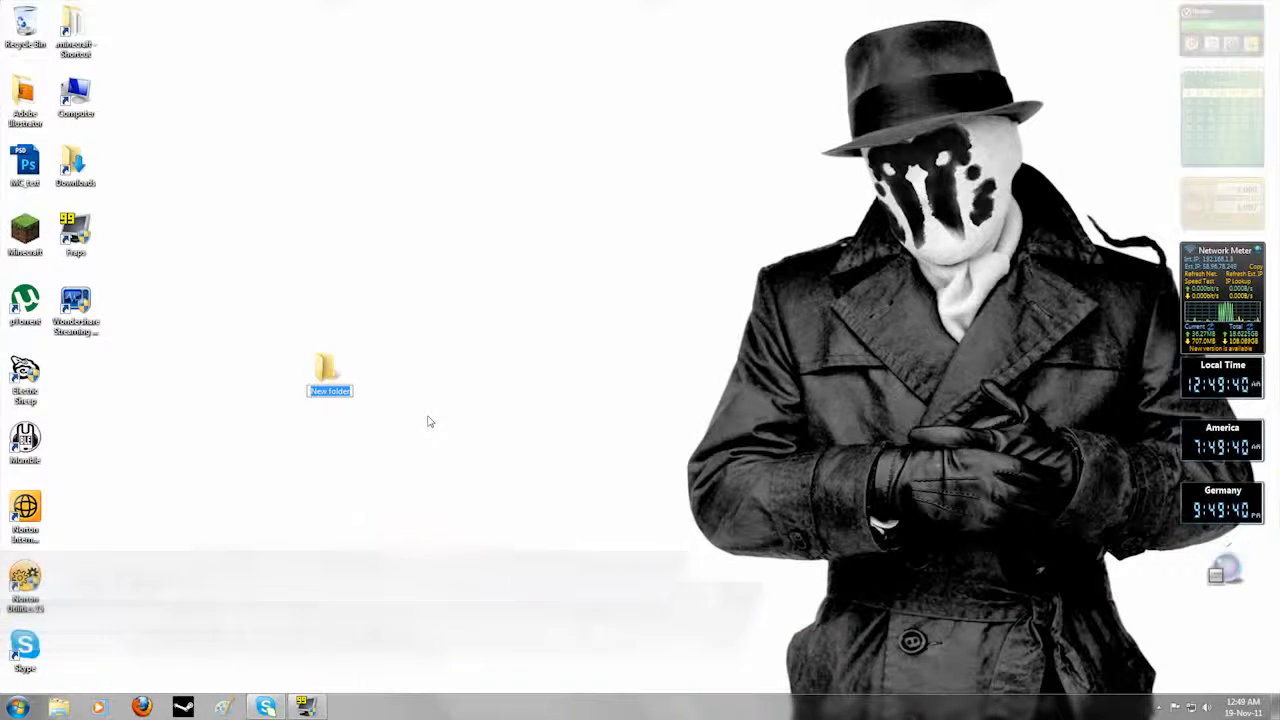
{"action": "key", "text": "Return"}
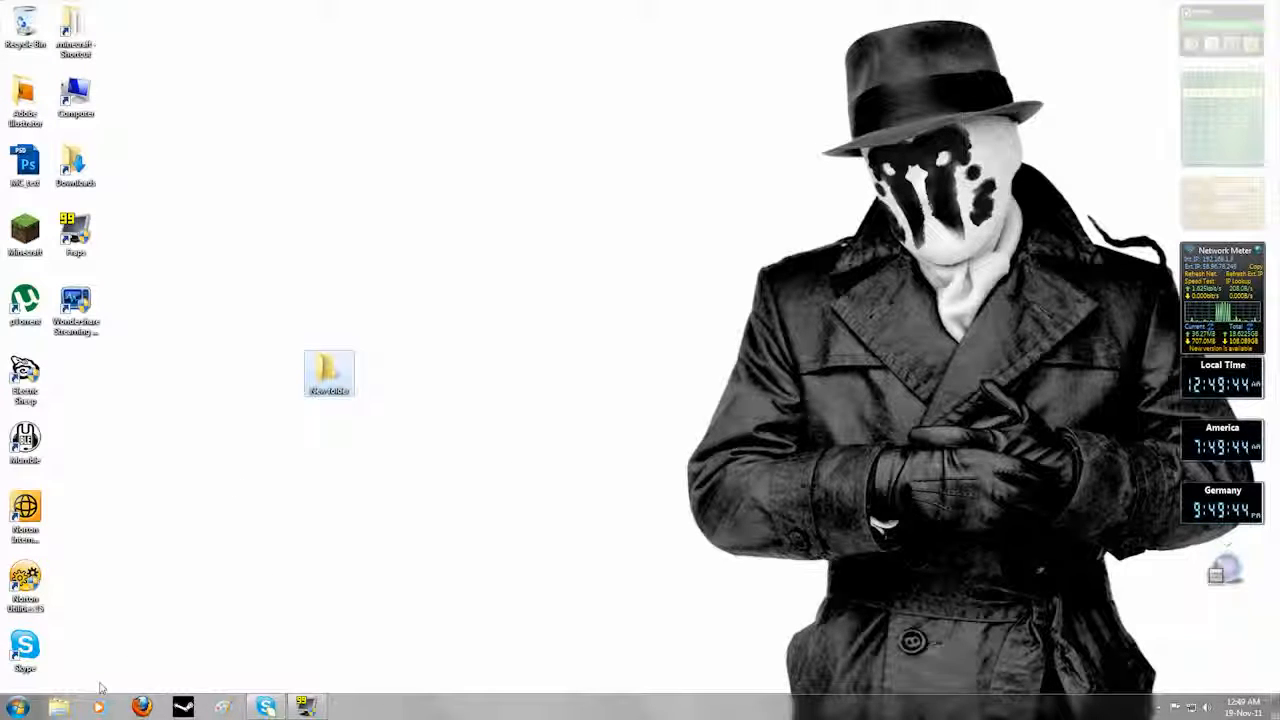
Go to the %appdata% location and open the bin folder inside .minecraft.
{"action": "left_click", "coordinate": [18, 708]}
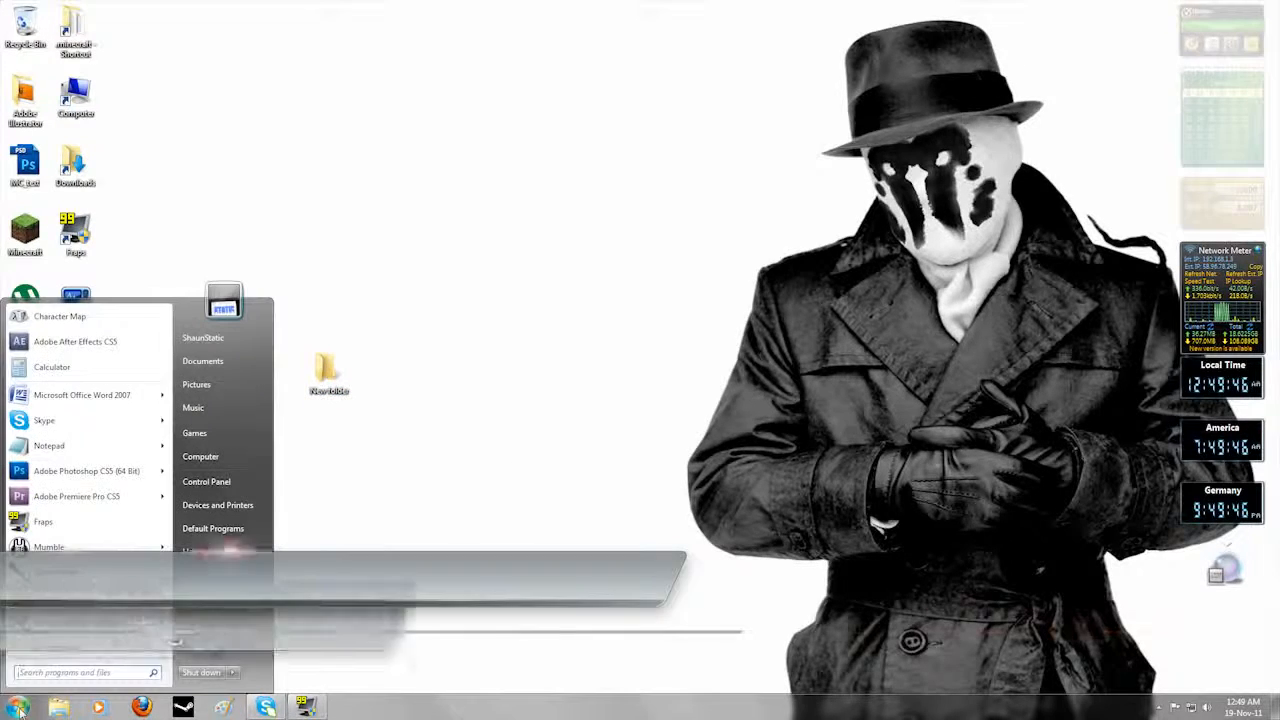
{"action": "left_click", "coordinate": [80, 673]}
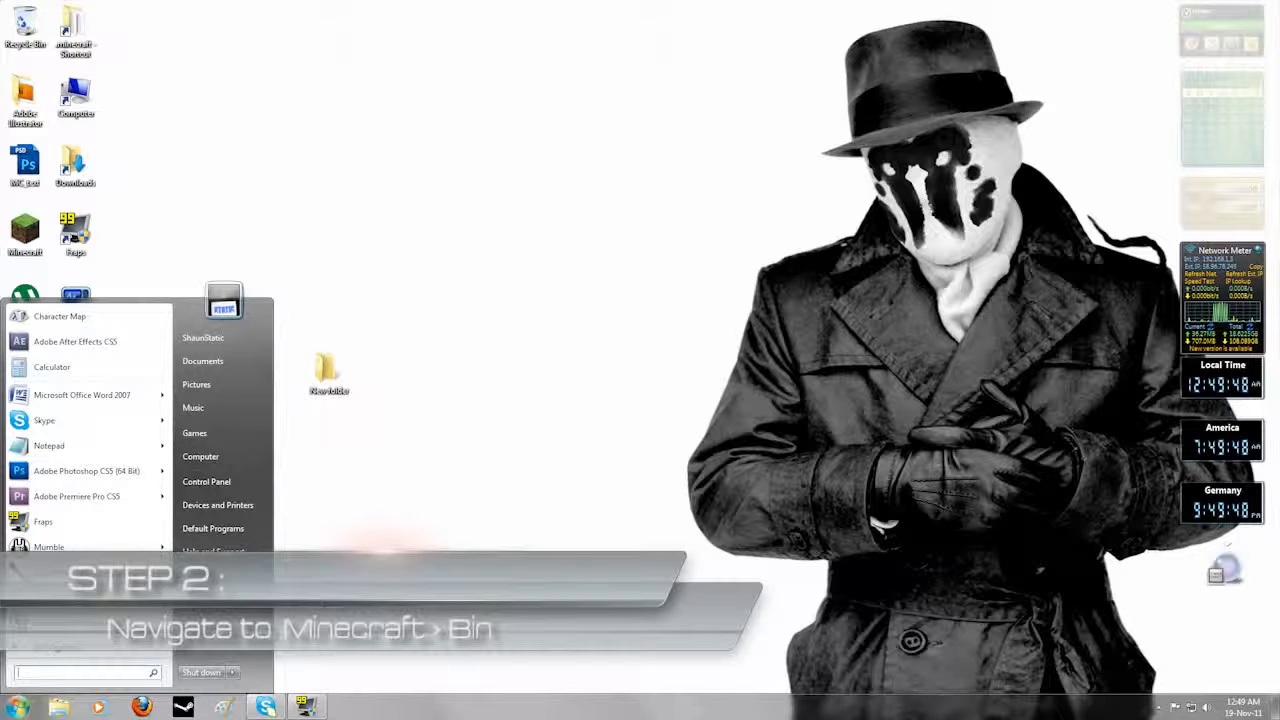
{"action": "type", "text": "%appd"}
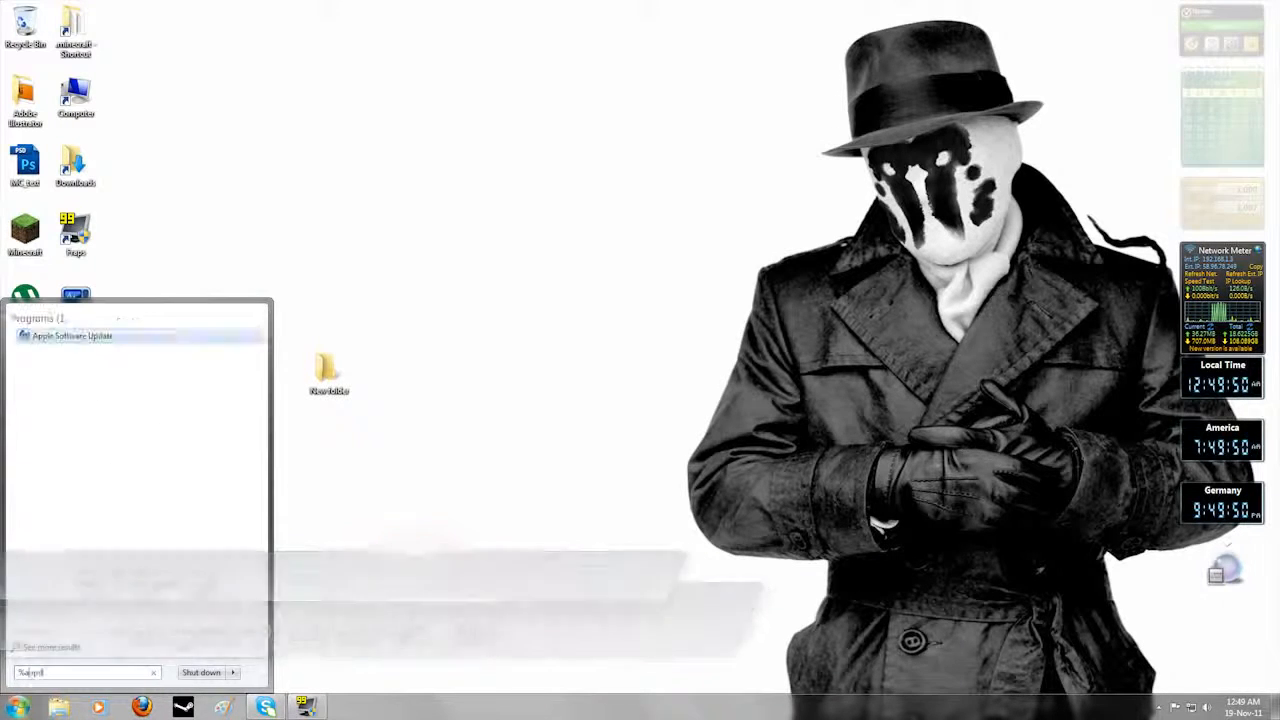
{"action": "type", "text": "ata%"}
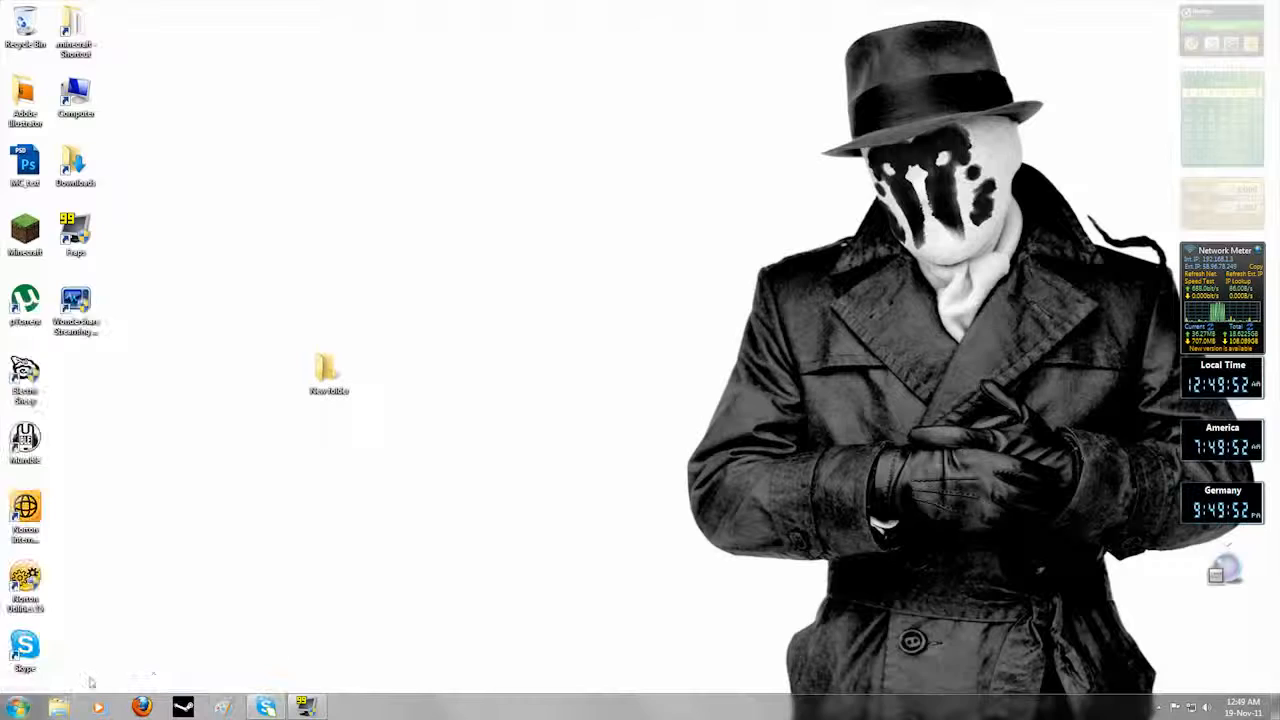
{"action": "key", "text": "Return"}
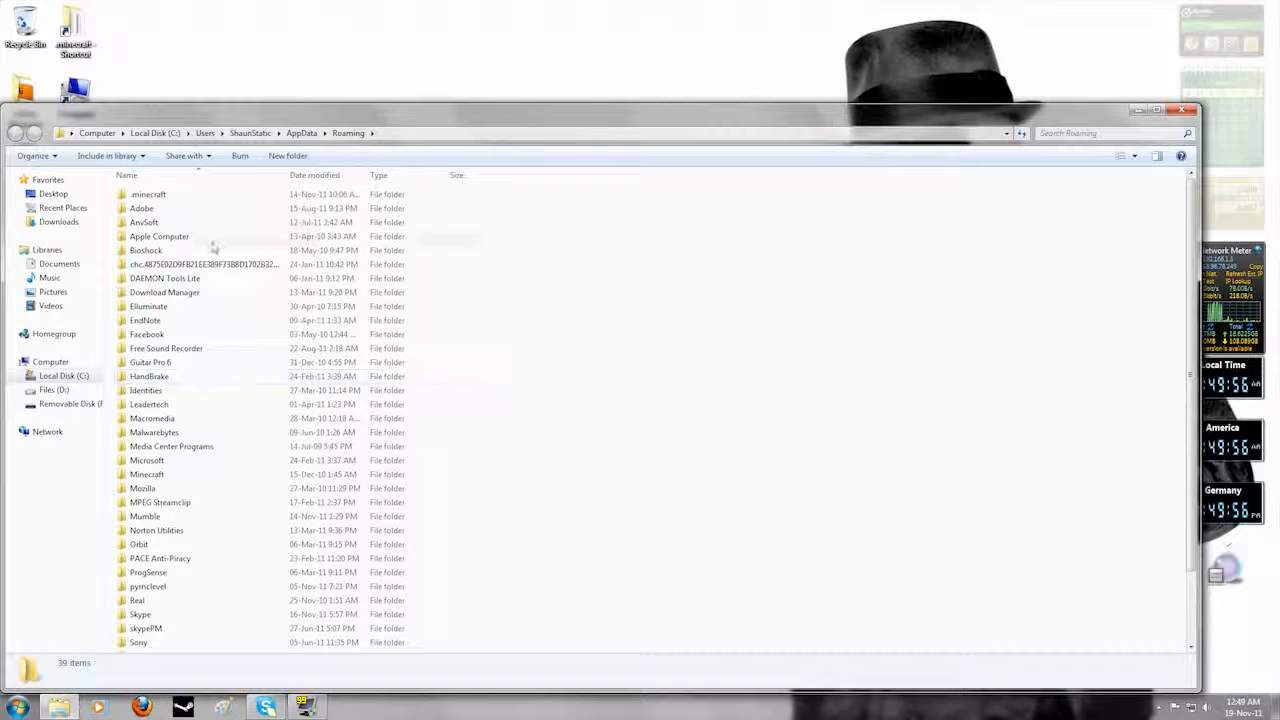
{"action": "double_click", "coordinate": [152, 197]}
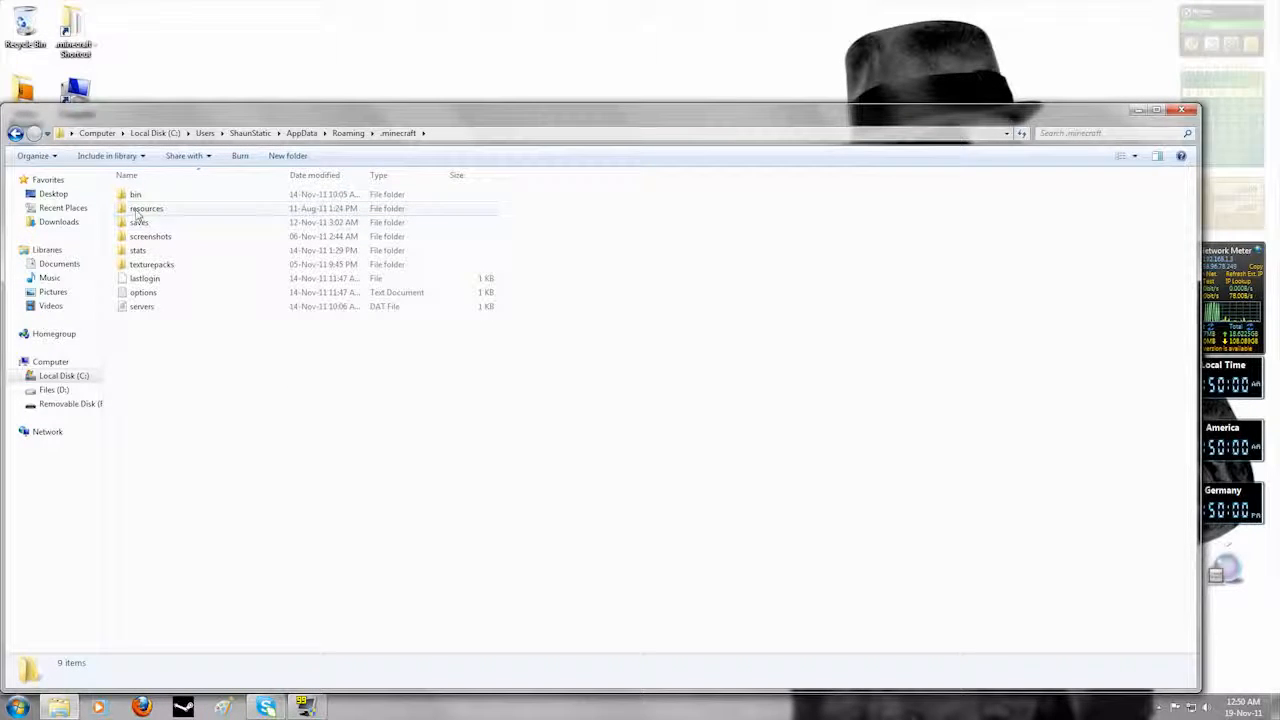
{"action": "double_click", "coordinate": [136, 195]}
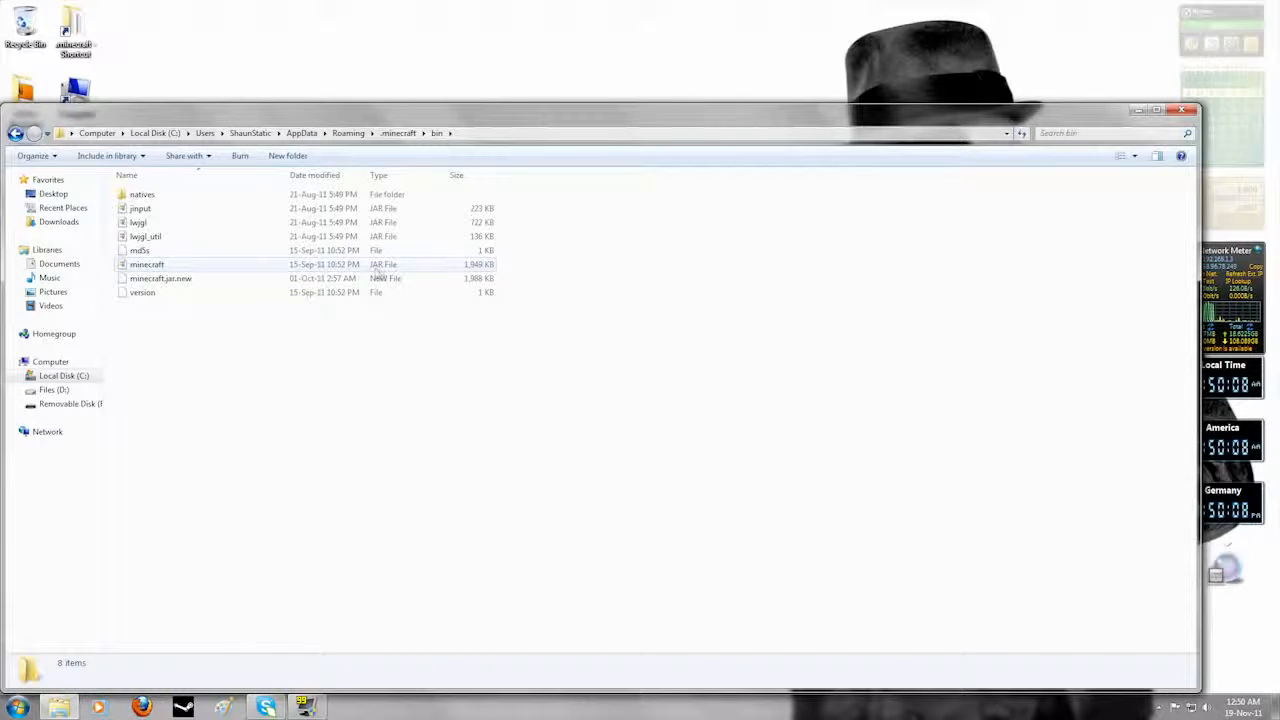
Open the minecraft JAR file with WinZip and close the bin folder window.
{"action": "right_click", "coordinate": [157, 270]}
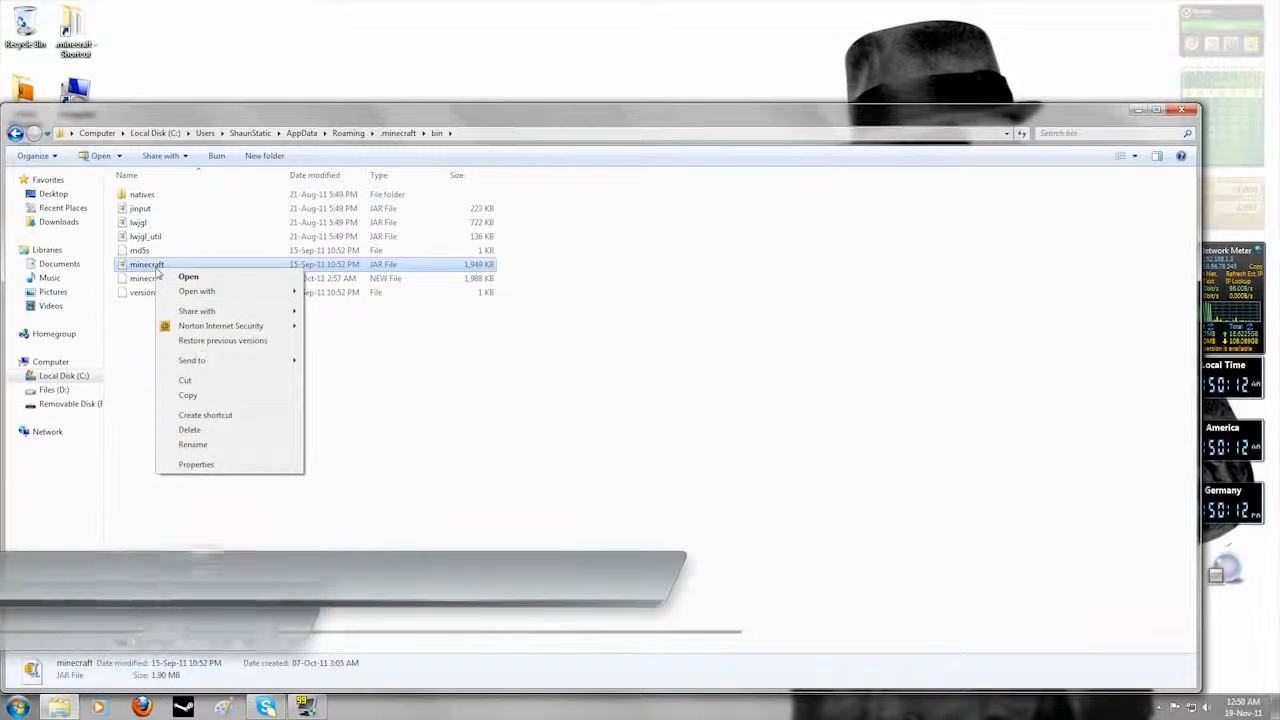
{"action": "mouse_move", "coordinate": [222, 292]}
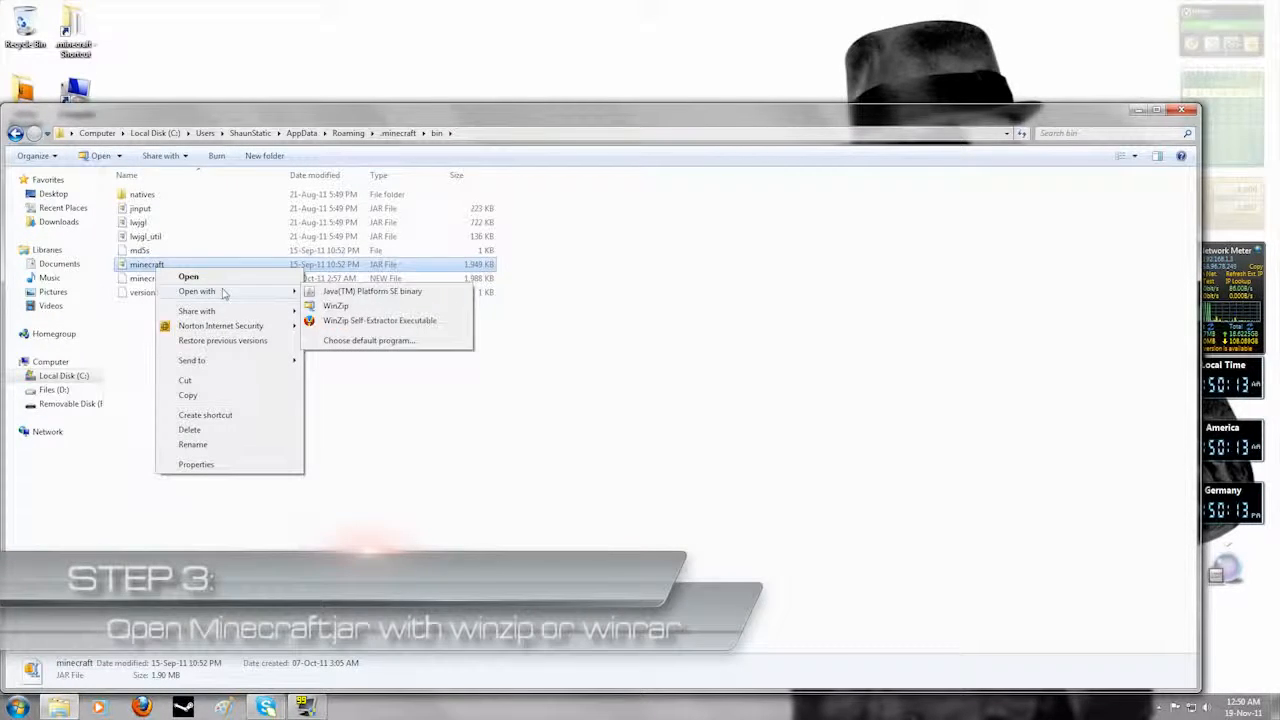
{"action": "left_click", "coordinate": [338, 306]}
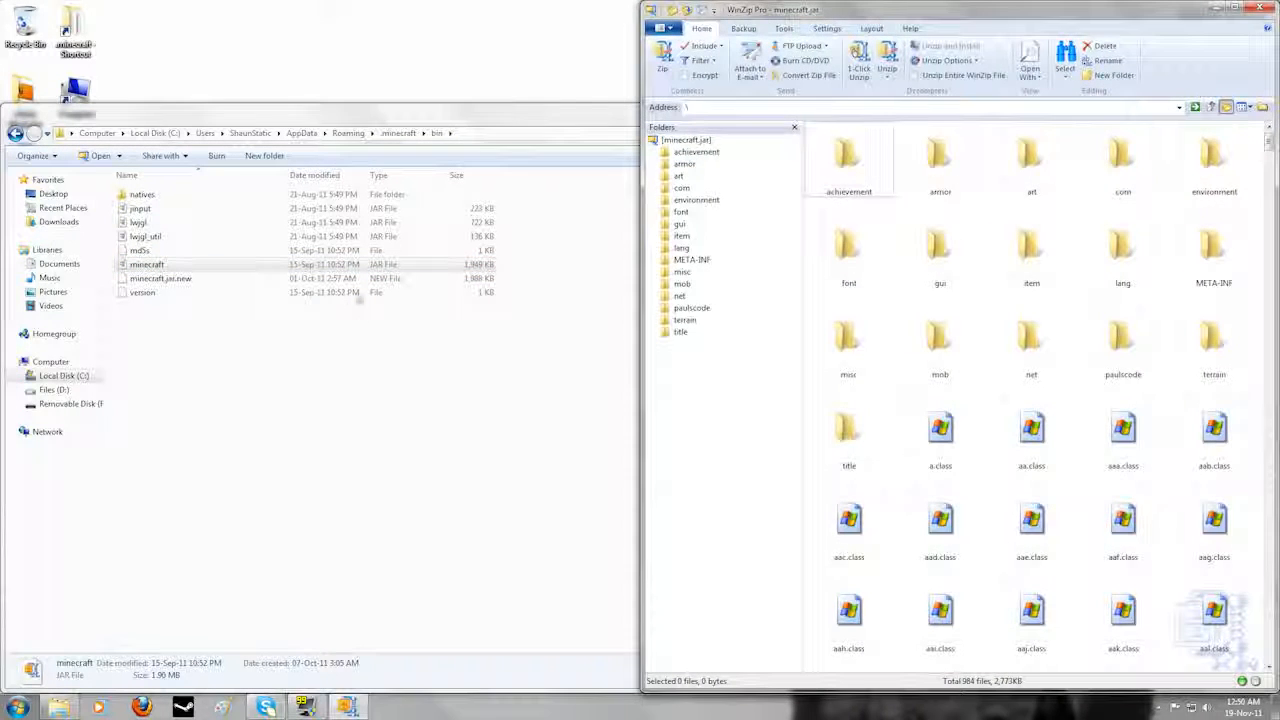
{"action": "left_click", "coordinate": [482, 116]}
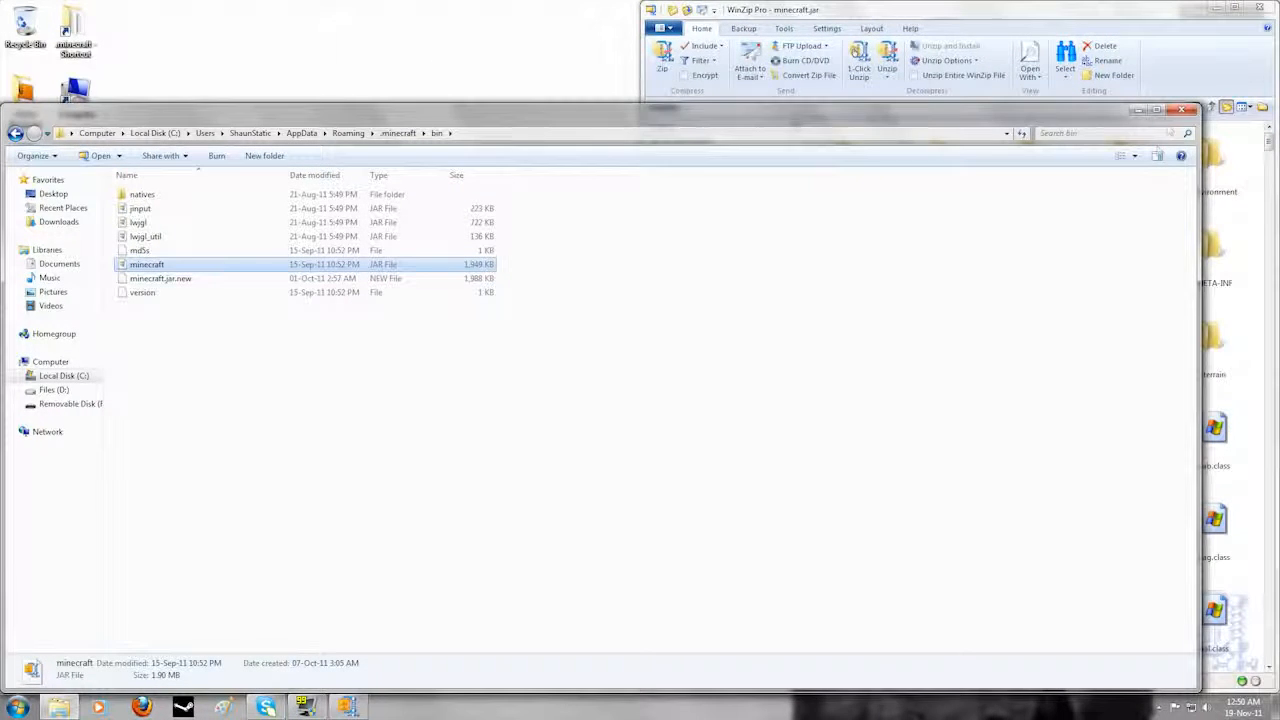
{"action": "left_click", "coordinate": [1182, 109]}
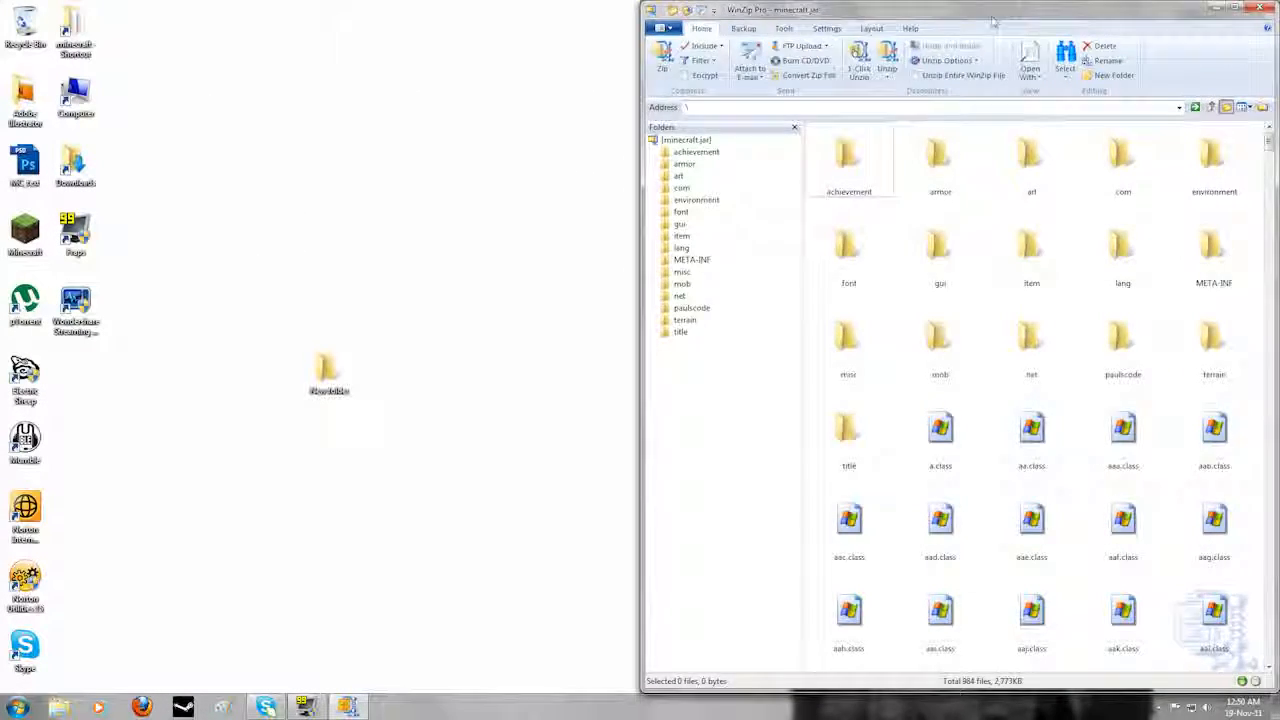
Open New folder from the desktop and dock its window beside the minecraft.jar archive.
{"action": "left_click", "coordinate": [311, 388]}
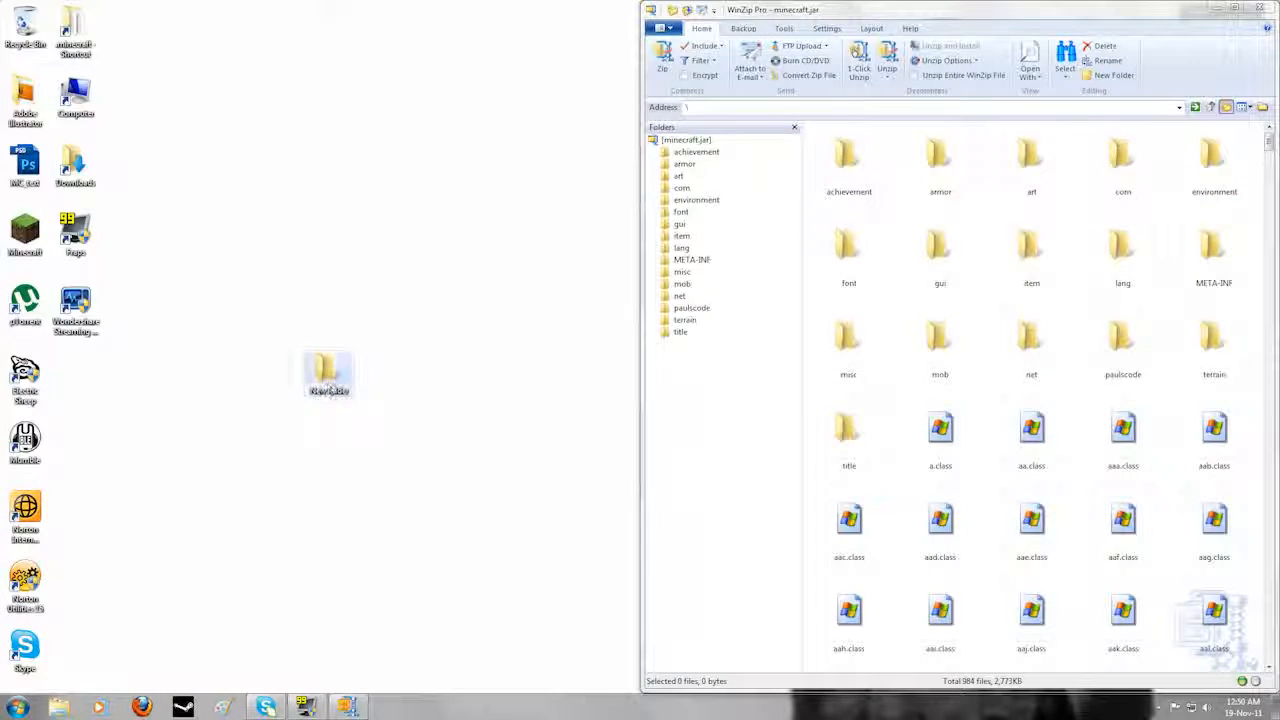
{"action": "double_click", "coordinate": [330, 387]}
{"action": "key", "text": "super+Left"}
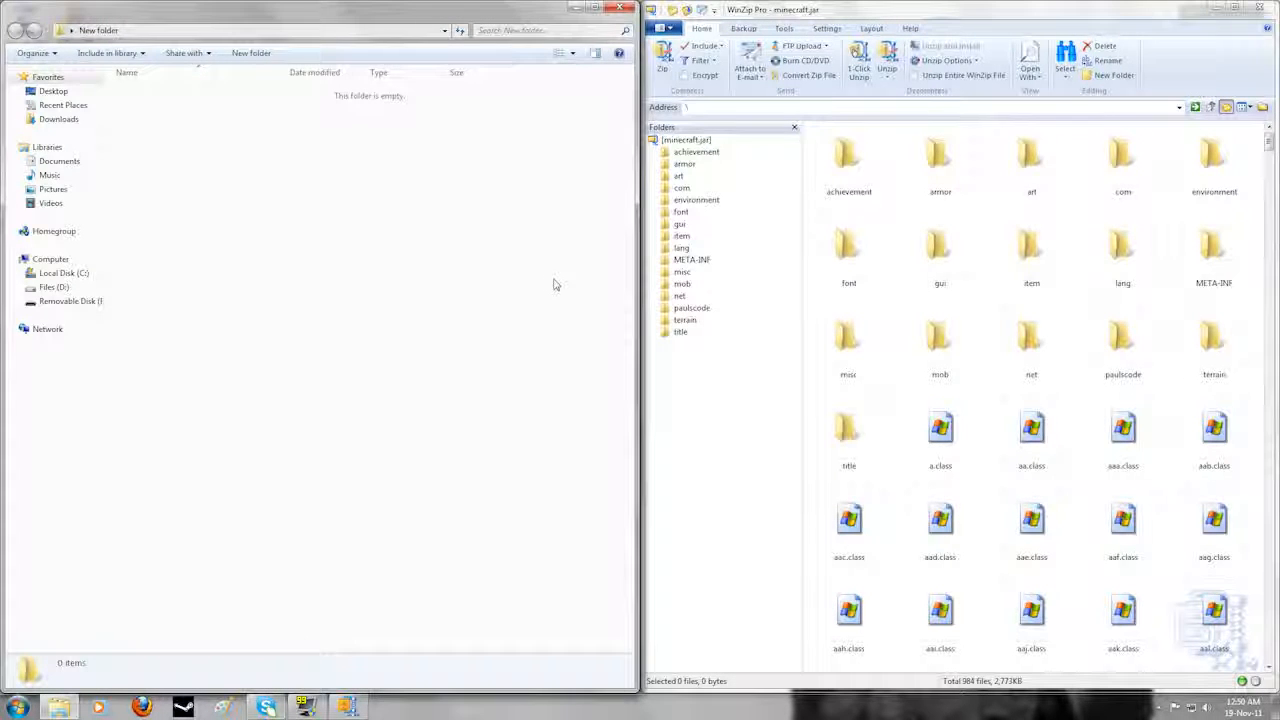
Extract the armor, art, environment, gui, item, misc, mob and terrain folders from minecraft.jar into New folder.
{"action": "left_click_drag", "start_coordinate": [940, 158], "coordinate": [310, 253]}
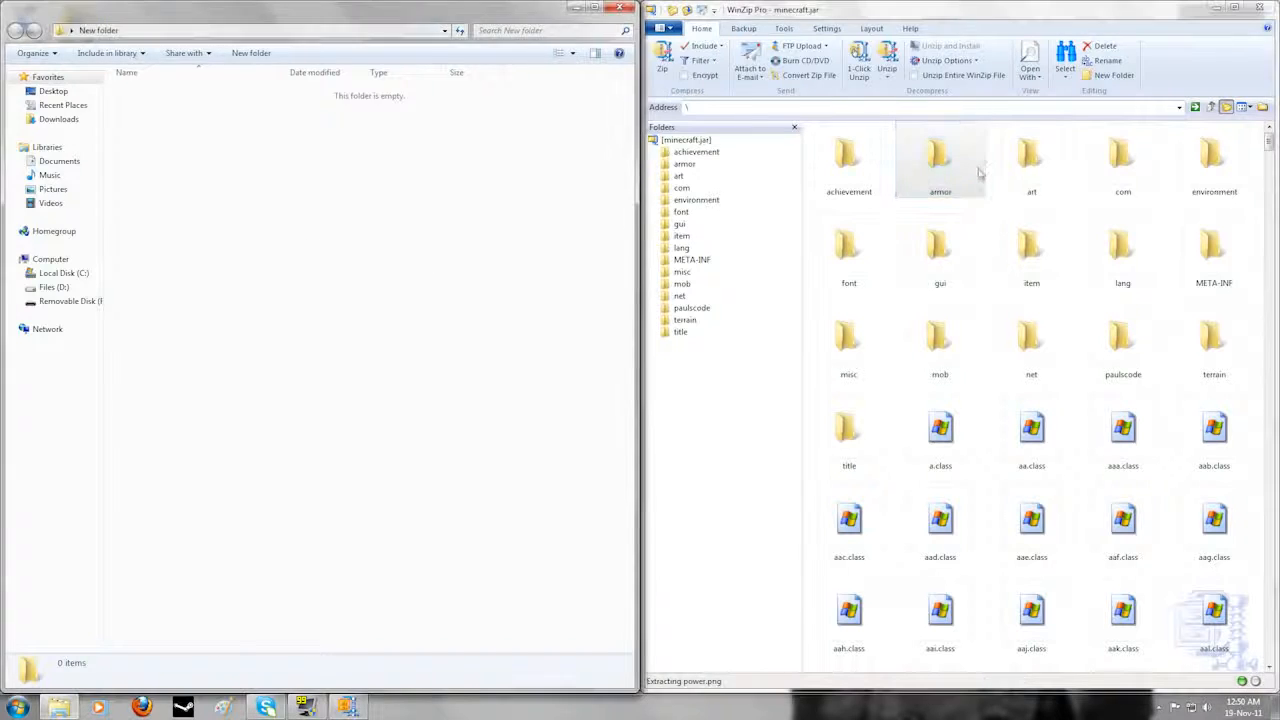
{"action": "left_click_drag", "start_coordinate": [1032, 160], "coordinate": [325, 252]}
{"action": "left_click_drag", "start_coordinate": [1210, 165], "coordinate": [354, 306]}
{"action": "left_click_drag", "start_coordinate": [940, 250], "coordinate": [505, 310]}
{"action": "left_click_drag", "start_coordinate": [1048, 252], "coordinate": [562, 347]}
{"action": "left_click_drag", "start_coordinate": [865, 355], "coordinate": [520, 395]}
{"action": "left_click_drag", "start_coordinate": [1221, 356], "coordinate": [362, 423]}
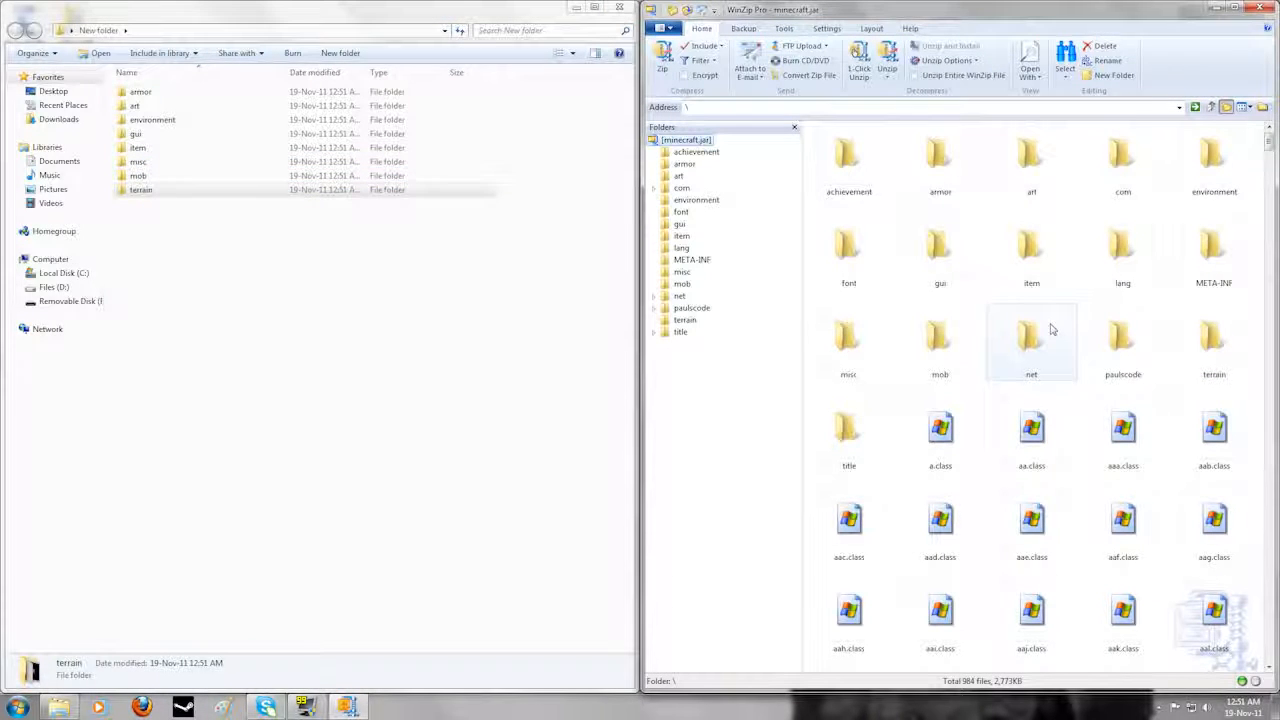
Find pack.png, pack.txt and particles.png in minecraft.jar and extract them into New folder.
{"action": "left_click", "coordinate": [1037, 376]}
{"action": "scroll", "coordinate": [1037, 378], "scroll_direction": "down", "scroll_amount": 12}
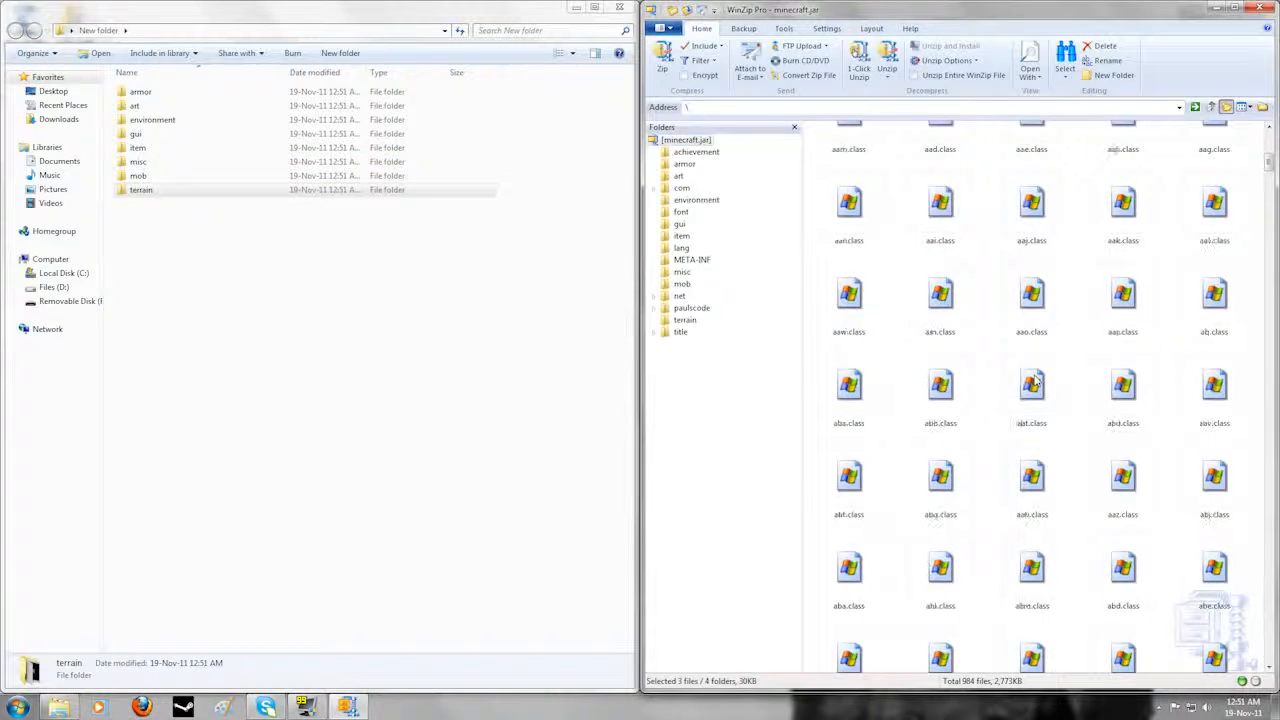
{"action": "scroll", "coordinate": [1037, 378], "scroll_direction": "down", "scroll_amount": 15}
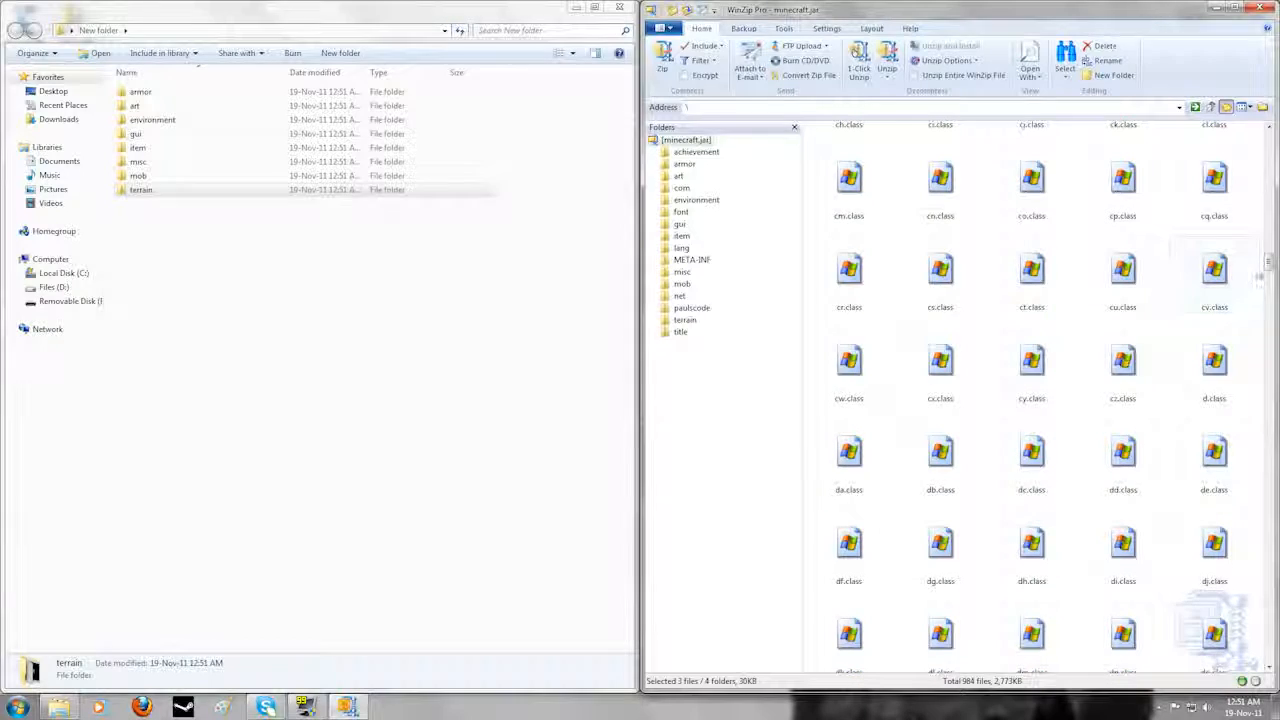
{"action": "scroll", "coordinate": [1037, 400], "scroll_direction": "down", "scroll_amount": 15}
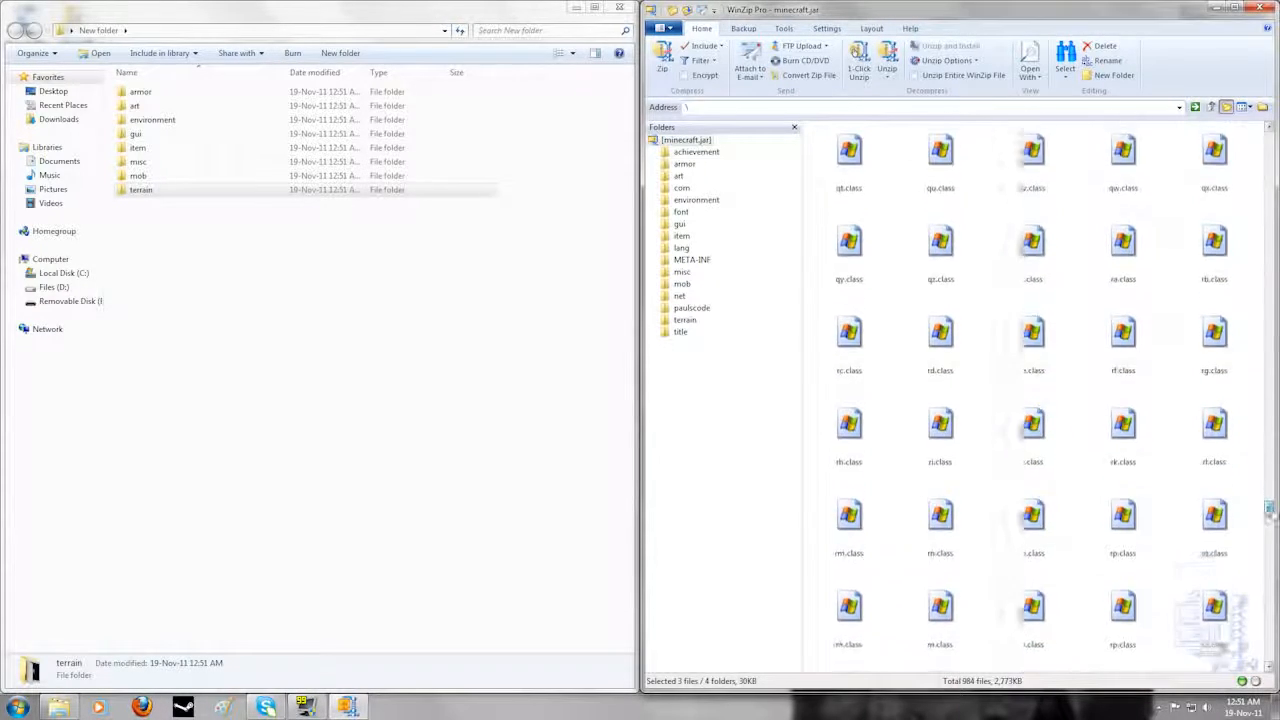
{"action": "scroll", "coordinate": [1188, 373], "scroll_direction": "up", "scroll_amount": 10}
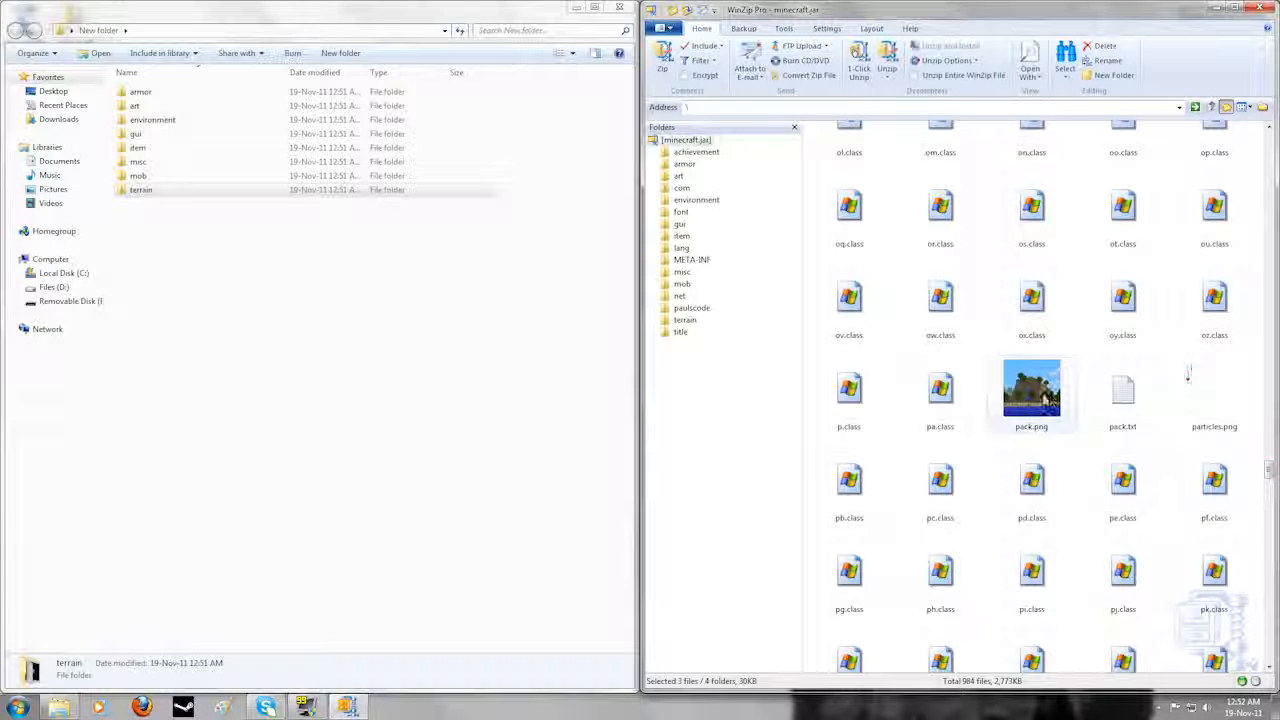
{"action": "left_click", "coordinate": [1043, 399]}
{"action": "left_click", "coordinate": [1122, 395]}
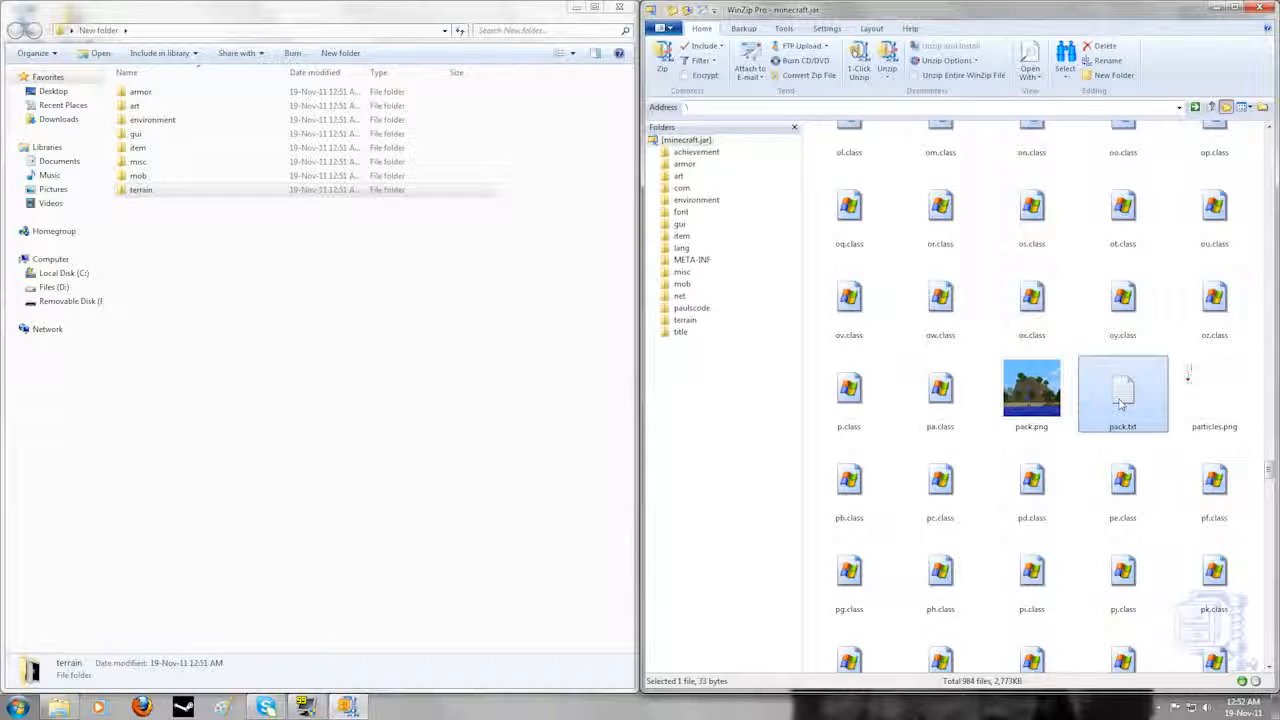
{"action": "left_click", "coordinate": [1196, 407]}
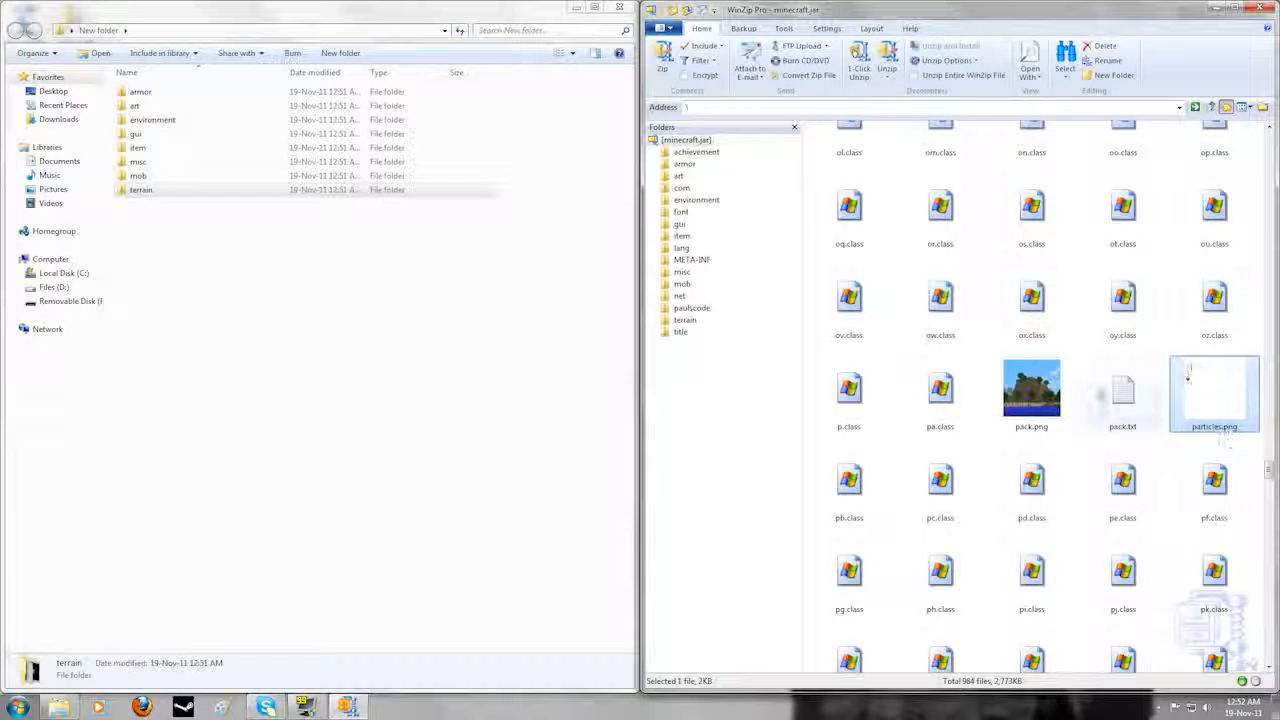
{"action": "left_click", "coordinate": [1043, 397]}
{"action": "left_click", "coordinate": [1189, 375], "text": "shift"}
{"action": "left_click_drag", "start_coordinate": [1189, 375], "coordinate": [601, 418]}
Extract terrain.png from minecraft.jar into New folder and close the archive.
{"action": "left_click_drag", "start_coordinate": [1269, 472], "coordinate": [1270, 552]}
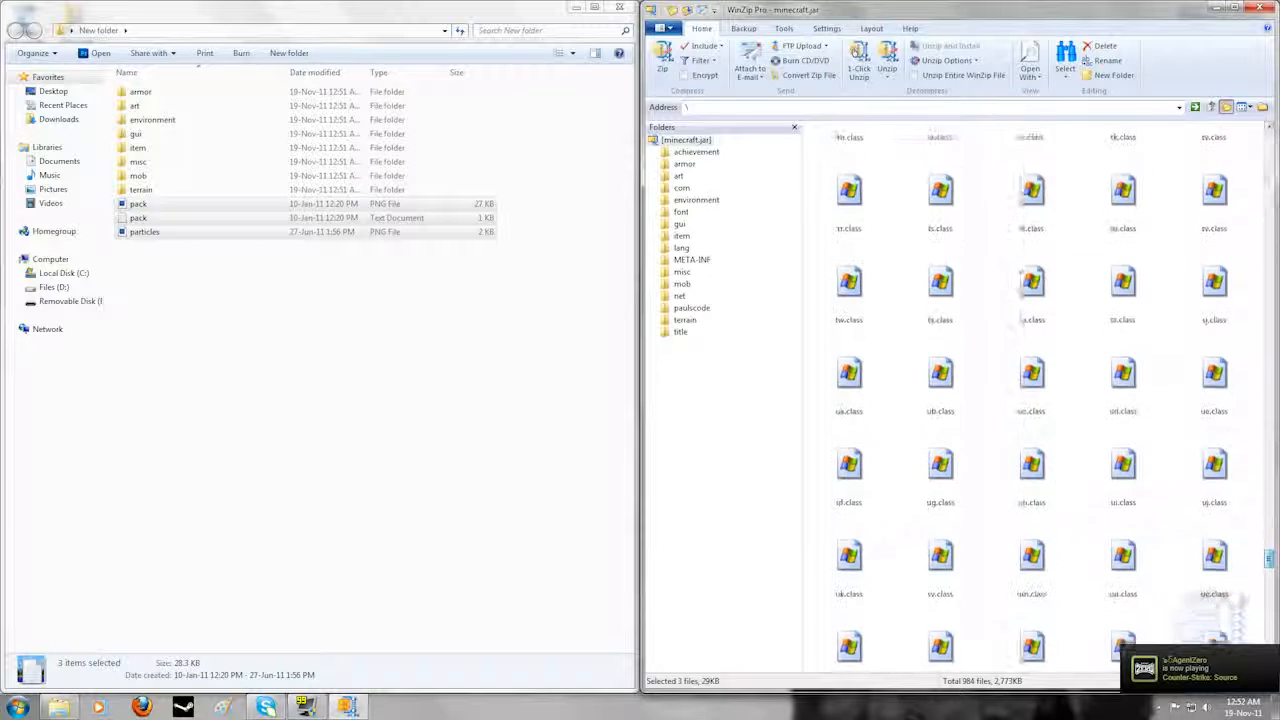
{"action": "left_click_drag", "start_coordinate": [1031, 170], "coordinate": [253, 336]}
{"action": "left_click", "coordinate": [248, 350]}
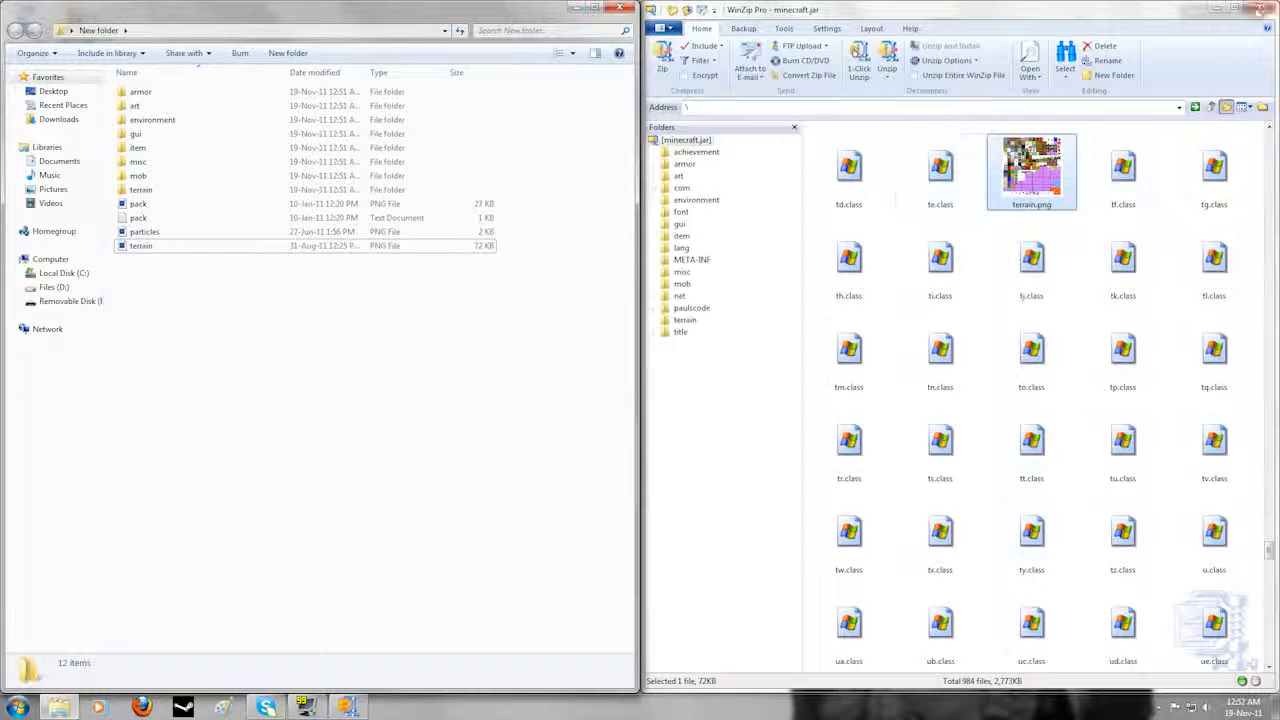
{"action": "left_click", "coordinate": [1259, 8]}
Maximize the New folder window and open the terrain PNG file in Photoshop.
{"action": "double_click", "coordinate": [422, 20]}
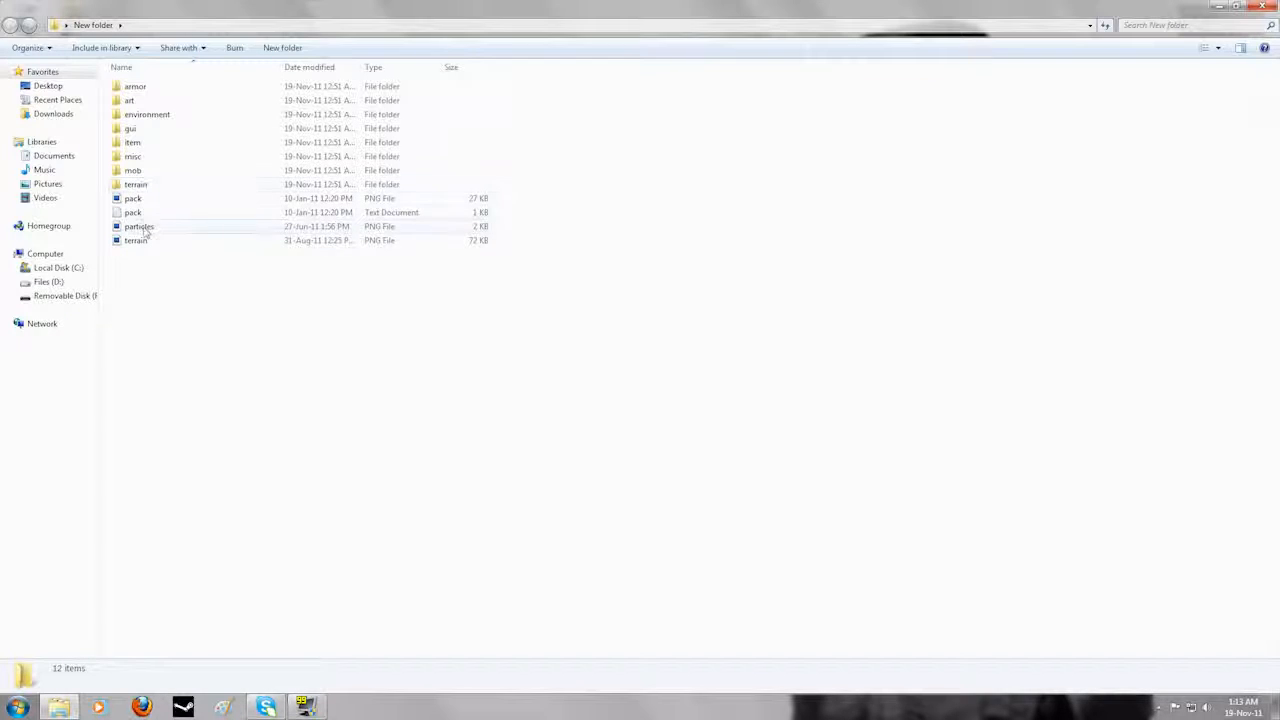
{"action": "mouse_move", "coordinate": [146, 244]}
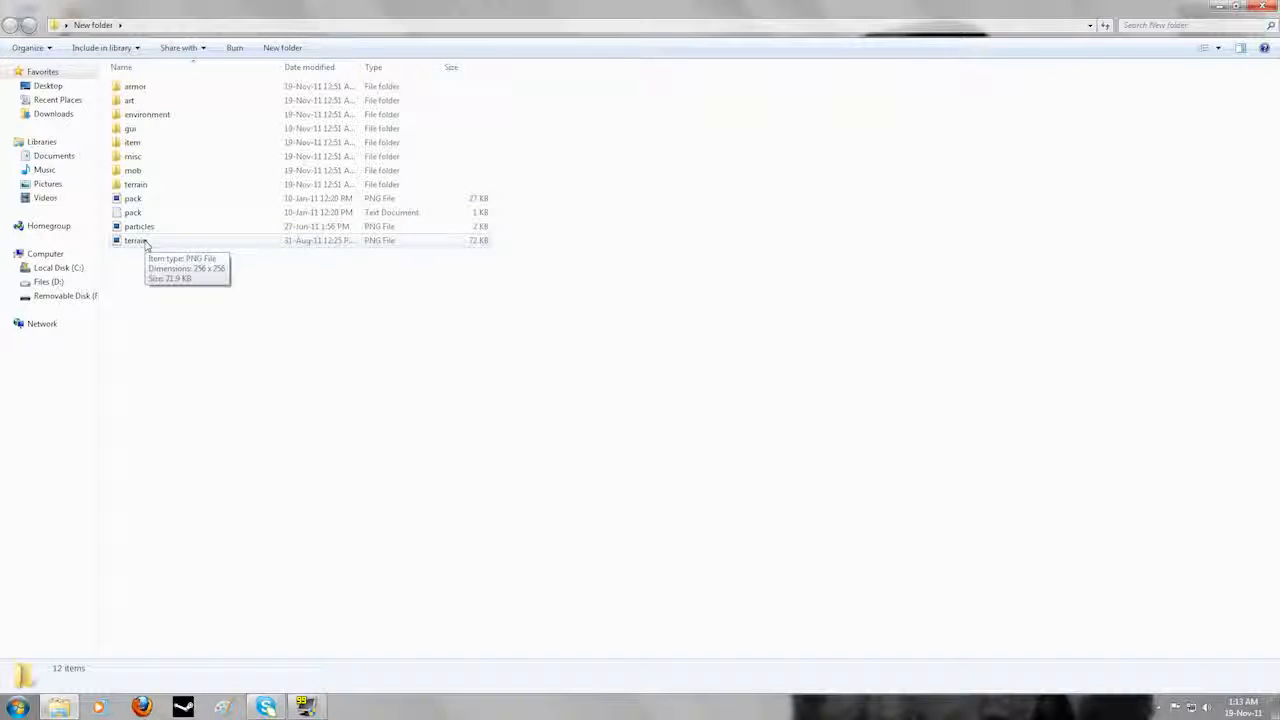
{"action": "left_click", "coordinate": [148, 242]}
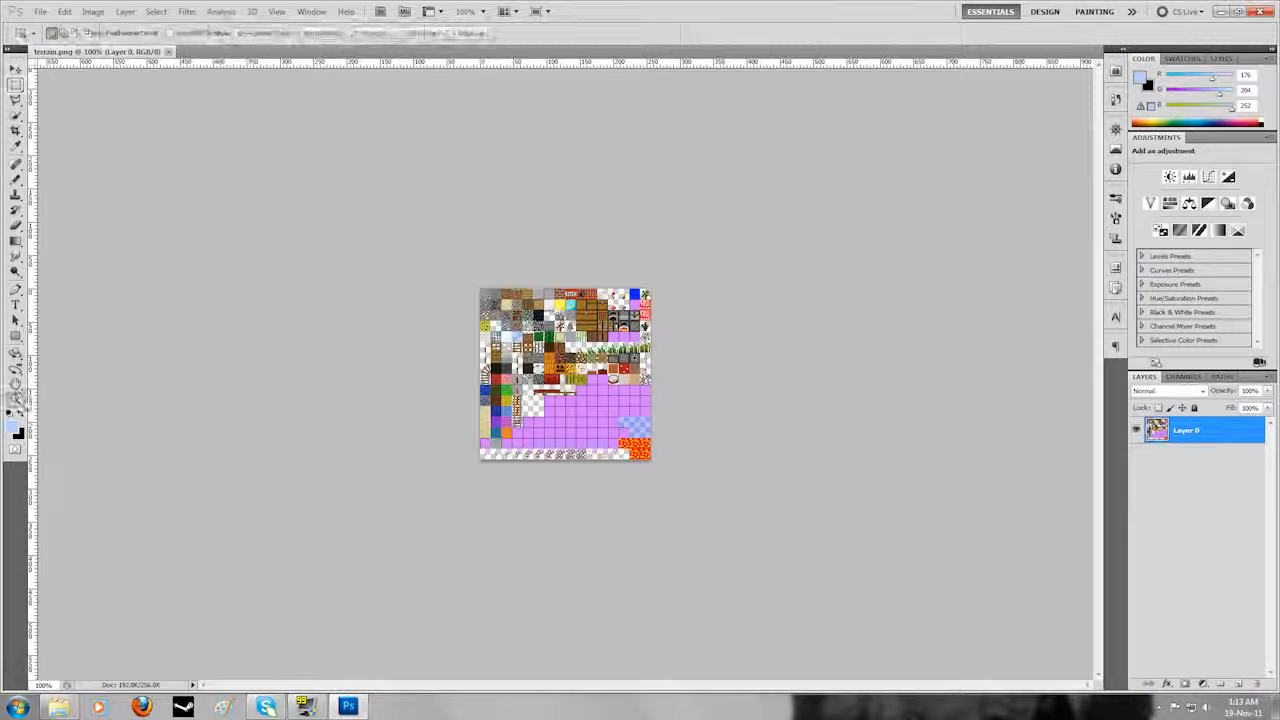
Zoom terrain.png to 3200% around the glass and diamond ore tiles to examine their individual pixels.
{"action": "left_click", "coordinate": [16, 397]}
{"action": "left_click", "coordinate": [490, 322]}
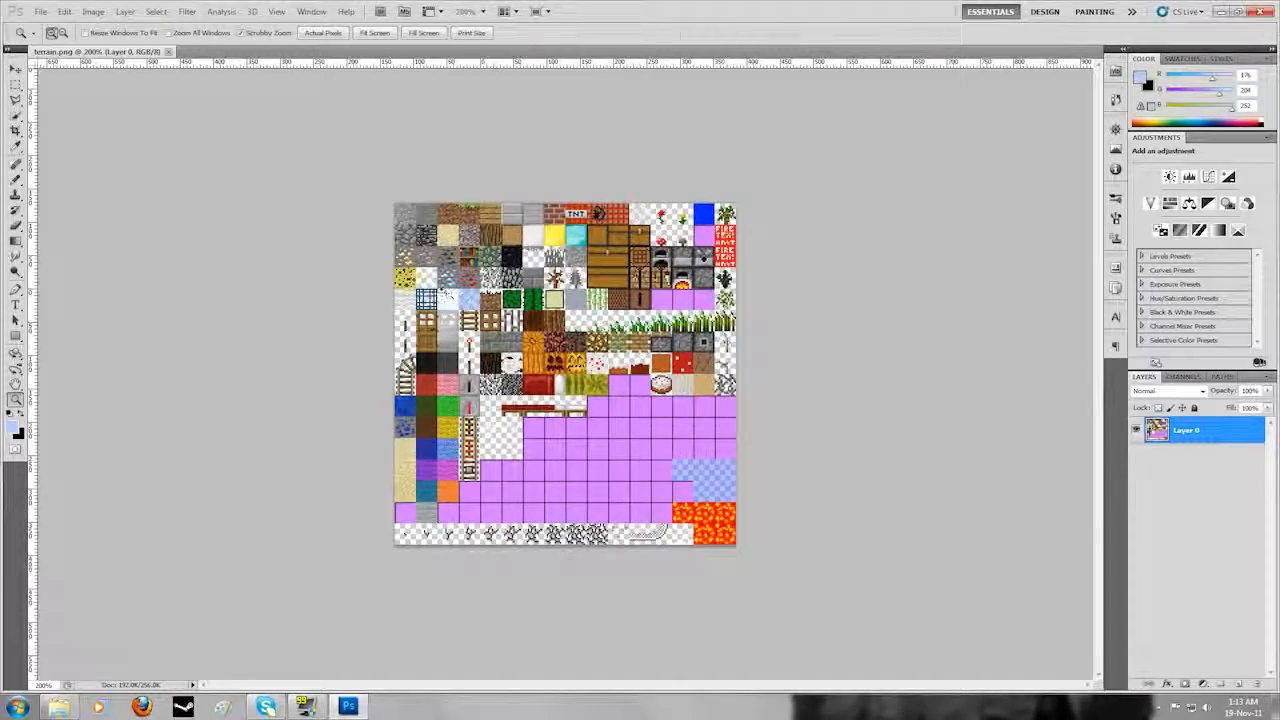
{"action": "left_click", "coordinate": [409, 266]}
{"action": "left_click", "coordinate": [346, 215]}
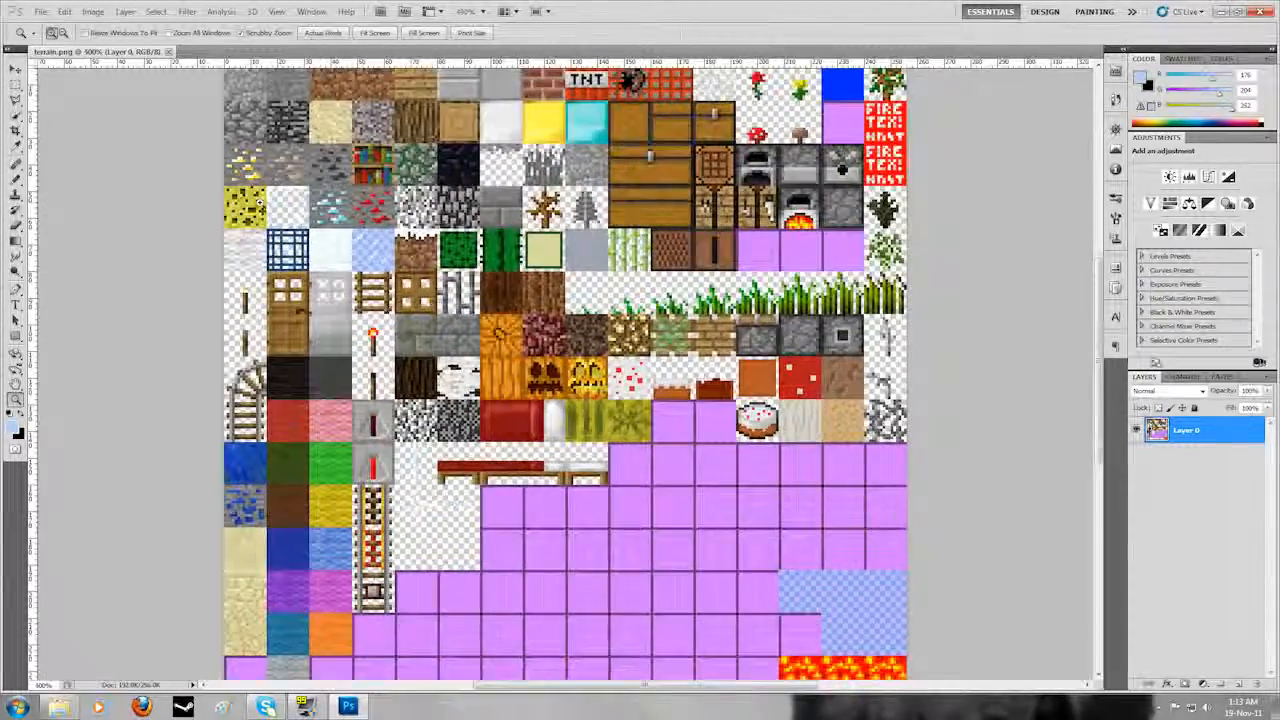
{"action": "left_click", "coordinate": [258, 203]}
{"action": "left_click", "coordinate": [280, 213]}
{"action": "left_click", "coordinate": [303, 218]}
{"action": "left_click", "coordinate": [303, 218]}
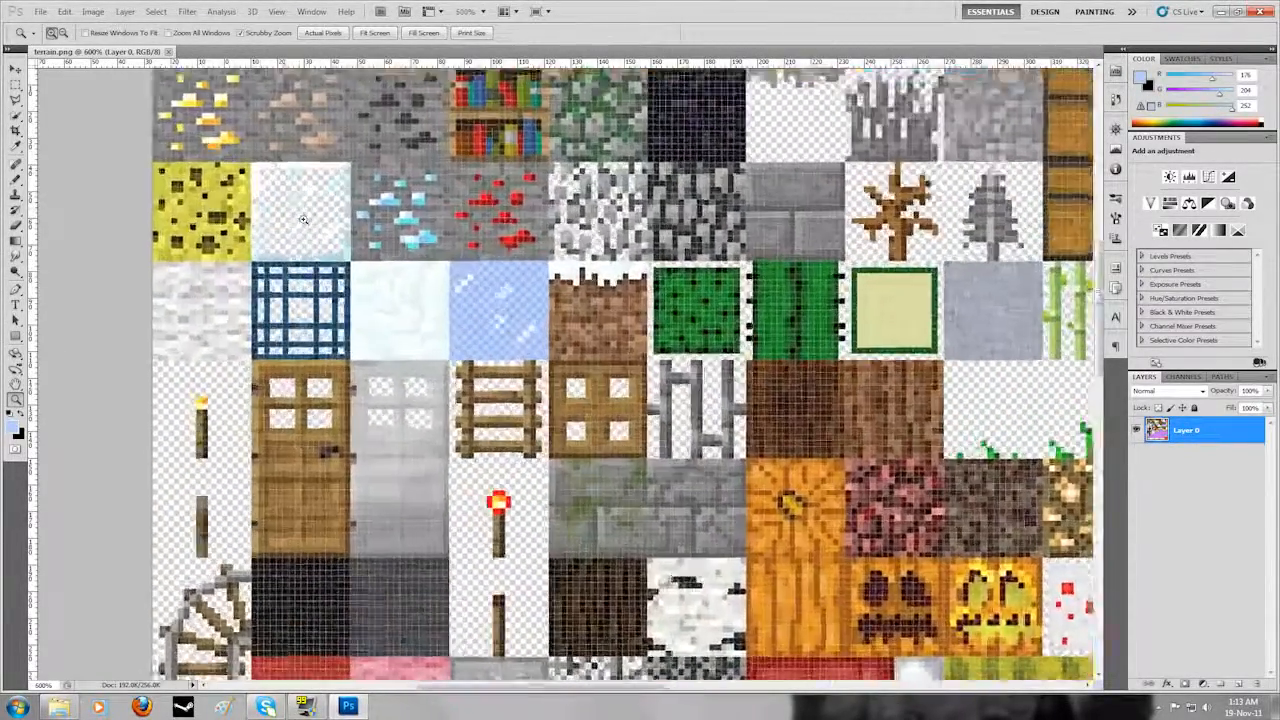
{"action": "left_click", "coordinate": [303, 218]}
{"action": "left_click", "coordinate": [303, 218]}
{"action": "left_click", "coordinate": [304, 219]}
{"action": "left_click", "coordinate": [306, 220]}
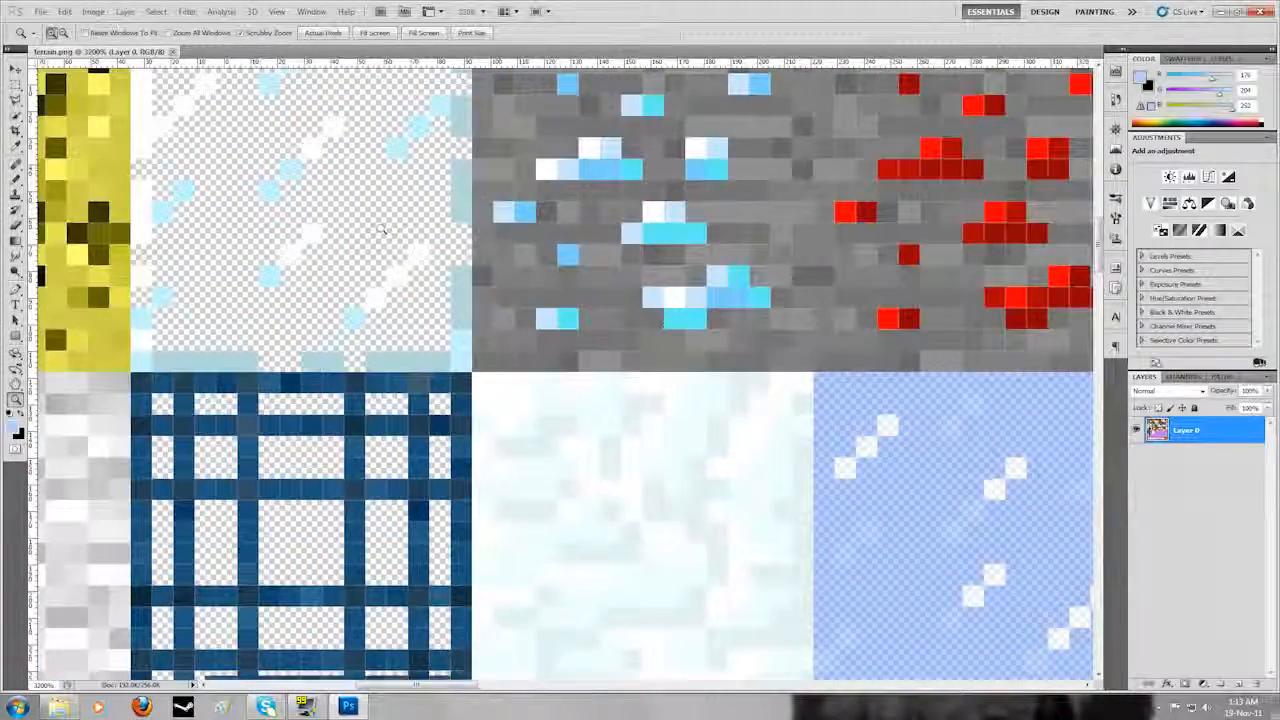
{"action": "scroll", "coordinate": [381, 230], "scroll_direction": "up", "scroll_amount": 2}
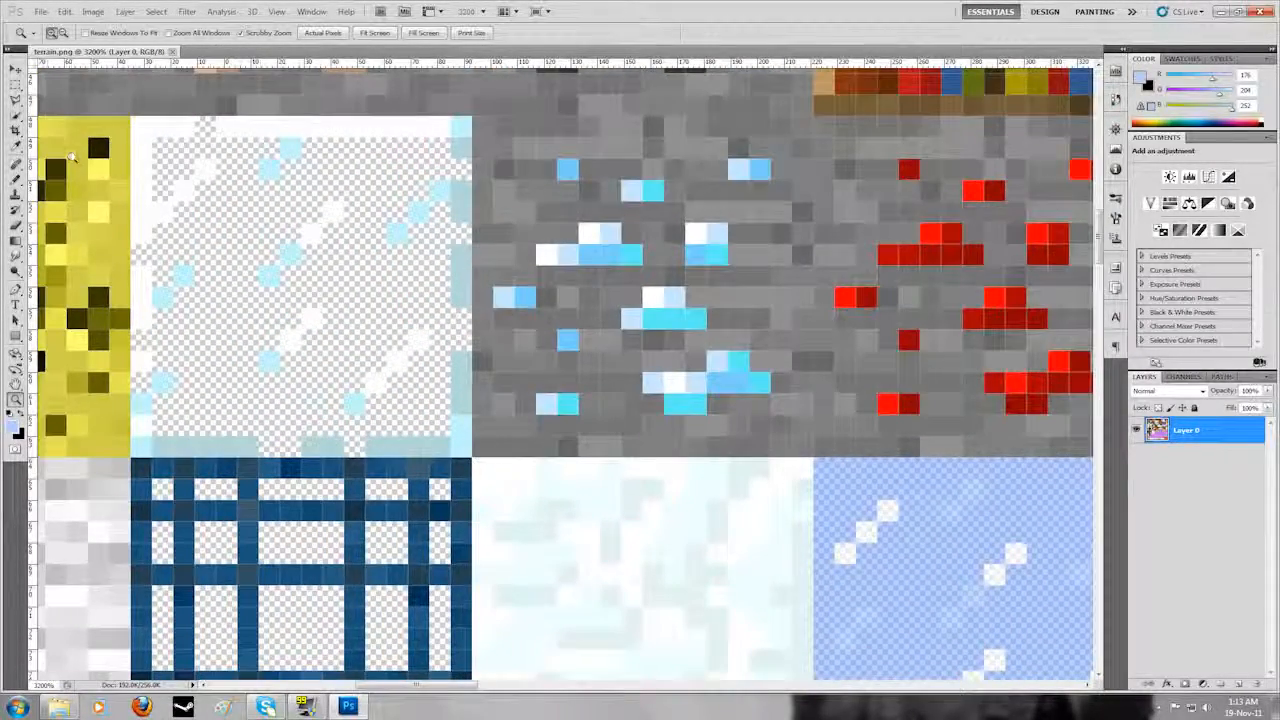
Erase the white and light blue streak pixels in the upper-left part of the glass tile with the Eraser in Block mode.
{"action": "left_click", "coordinate": [15, 226]}
{"action": "left_click", "coordinate": [204, 170]}
{"action": "left_click", "coordinate": [184, 190]}
{"action": "left_click", "coordinate": [164, 212]}
{"action": "left_click", "coordinate": [185, 275]}
{"action": "left_click", "coordinate": [165, 297]}
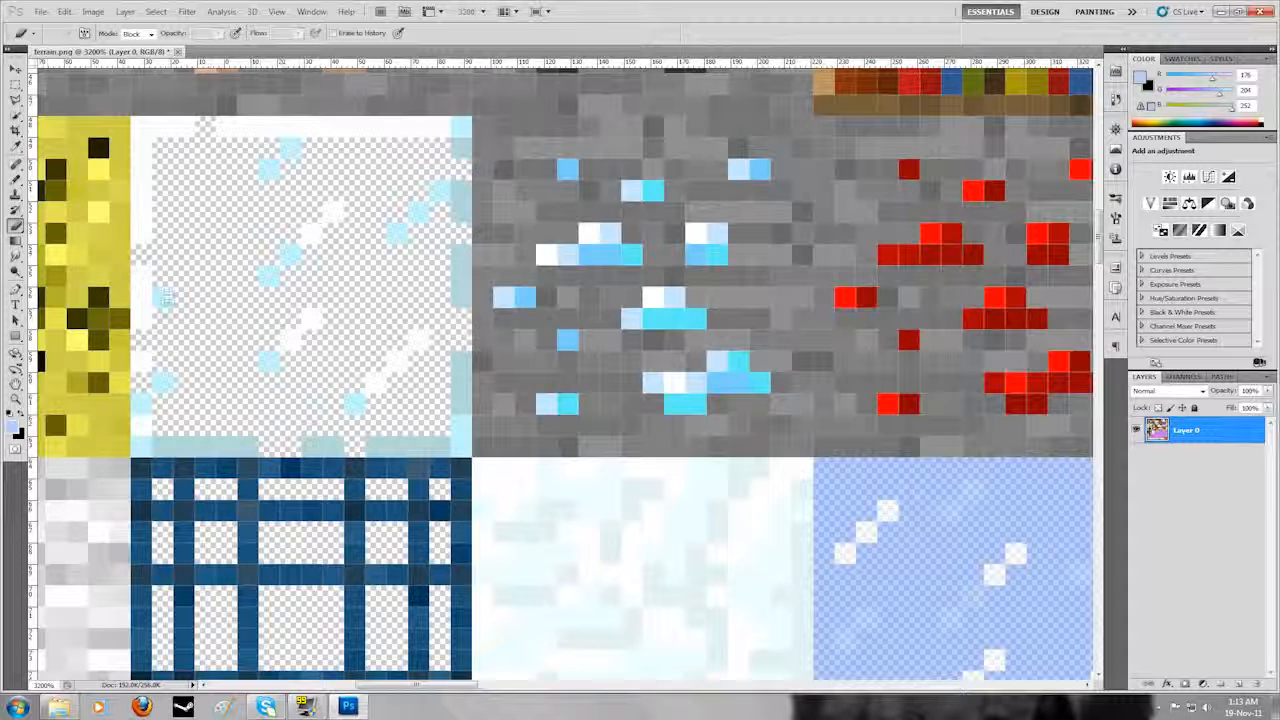
{"action": "left_click", "coordinate": [162, 297]}
{"action": "left_click", "coordinate": [270, 272]}
{"action": "left_click", "coordinate": [292, 252]}
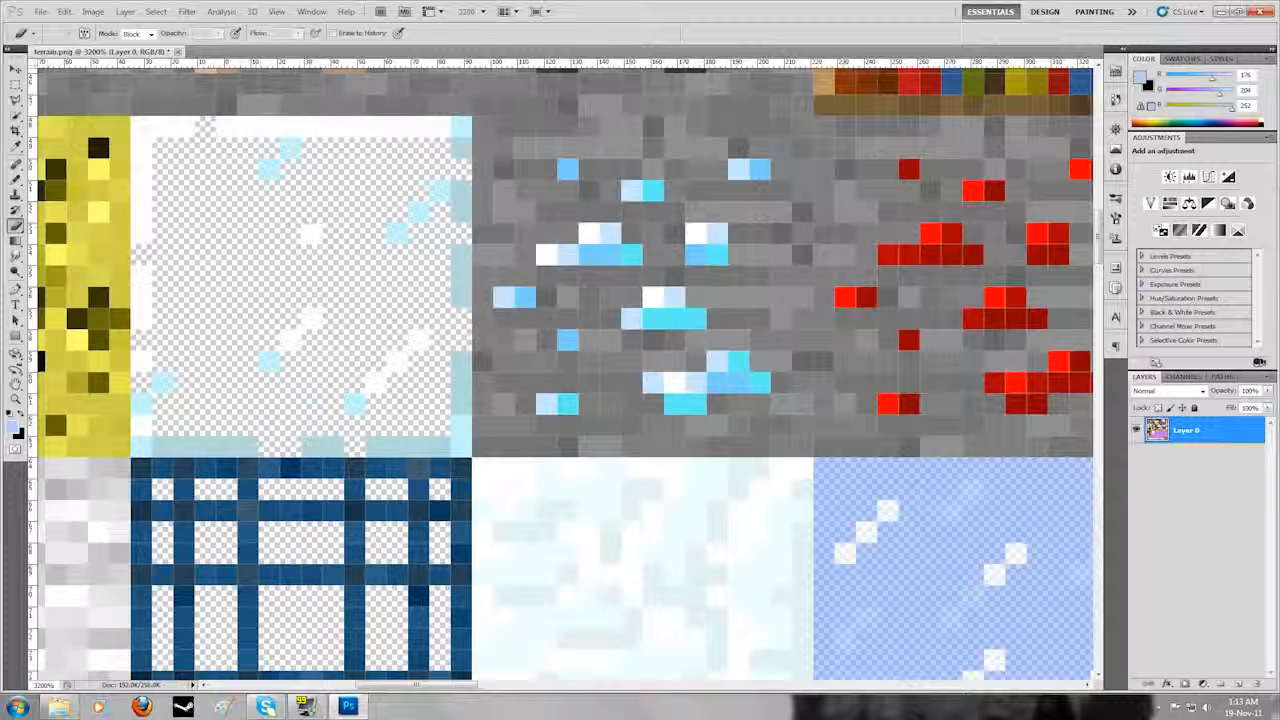
{"action": "left_click", "coordinate": [270, 166]}
{"action": "left_click", "coordinate": [291, 149]}
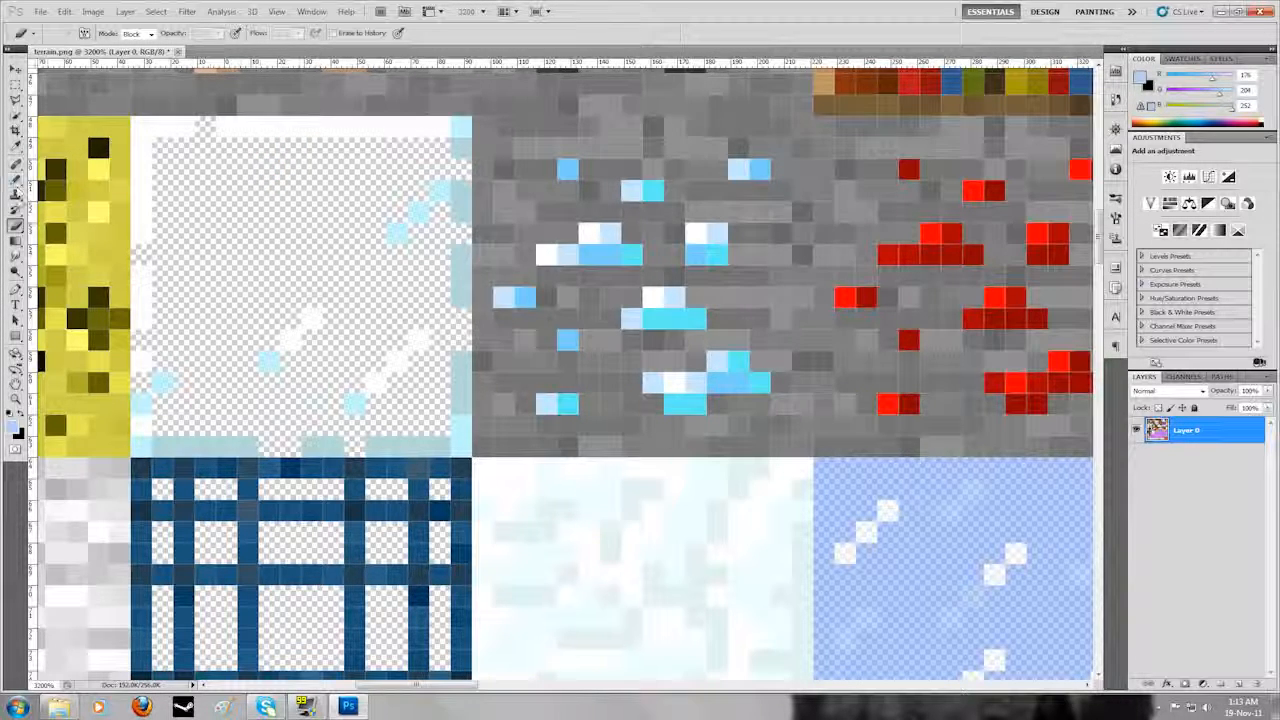
Paint the glass tile's top and left borders in the light blue foreground colour with the Pencil tool.
{"action": "left_click", "coordinate": [16, 180]}
{"action": "mouse_move", "coordinate": [140, 126]}
{"action": "left_mouse_down"}
{"action": "mouse_move", "coordinate": [389, 135]}
{"action": "mouse_move", "coordinate": [378, 125]}
{"action": "mouse_move", "coordinate": [431, 140]}
{"action": "mouse_move", "coordinate": [404, 127]}
{"action": "mouse_move", "coordinate": [470, 126]}
{"action": "left_mouse_up"}
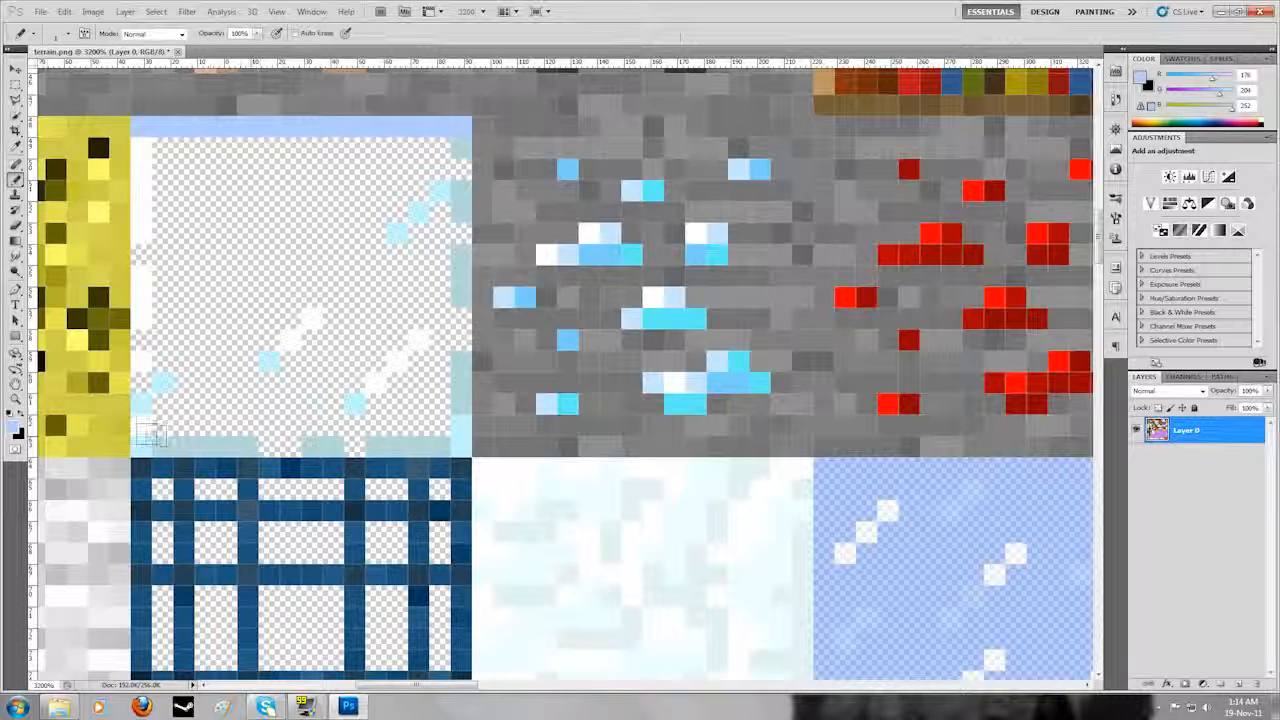
{"action": "left_click_drag", "start_coordinate": [146, 433], "coordinate": [146, 158]}
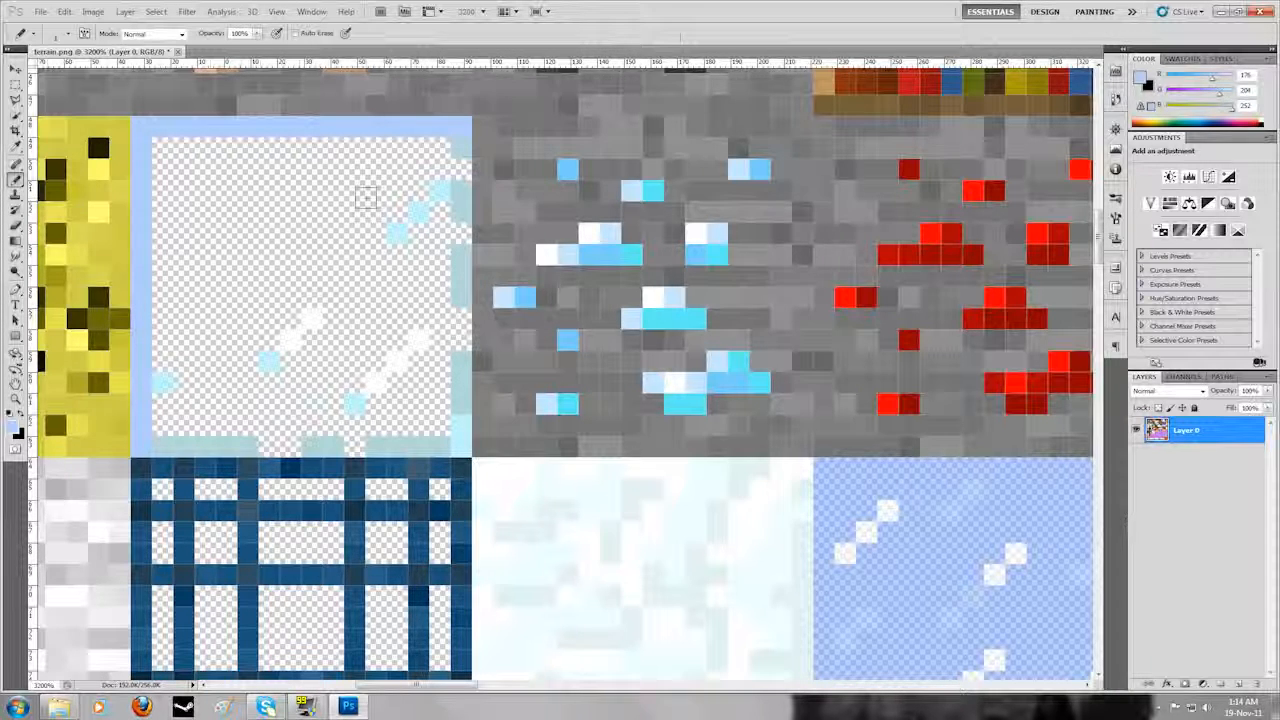
Copy the redstone ore tile to a new layer and move the copy exactly over the diamond ore tile.
{"action": "left_click", "coordinate": [16, 85]}
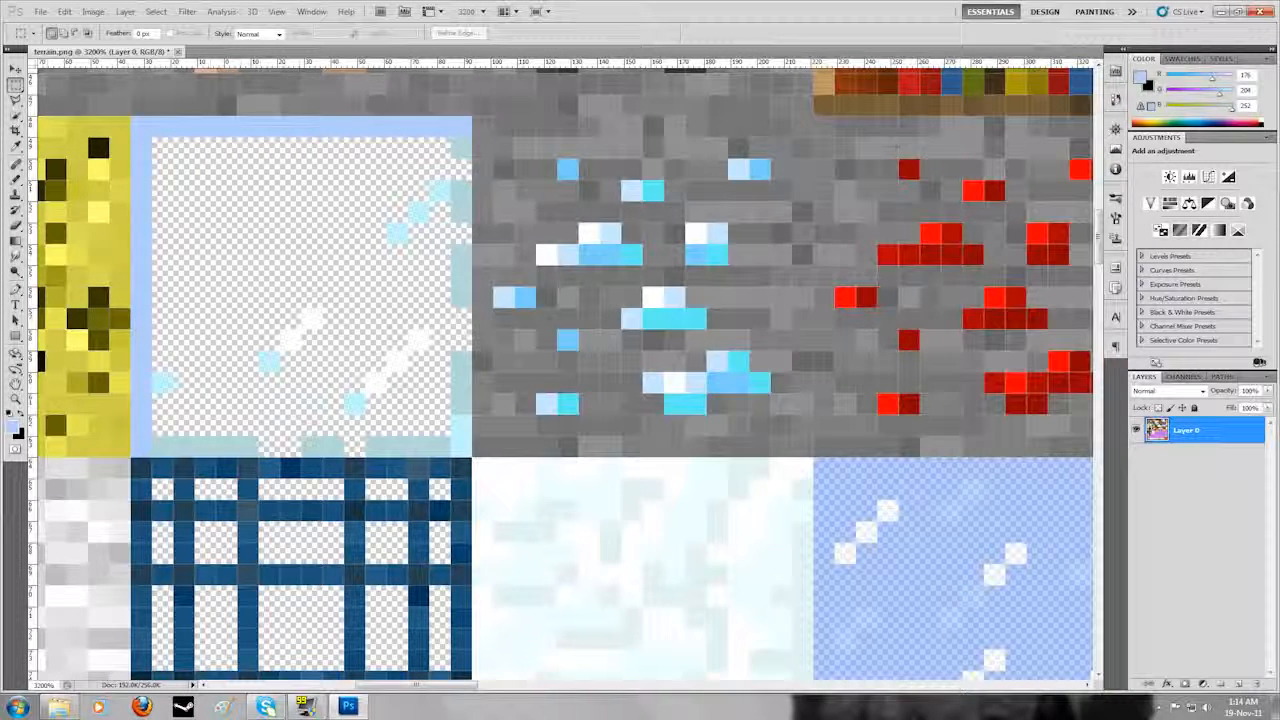
{"action": "left_click", "coordinate": [1088, 686]}
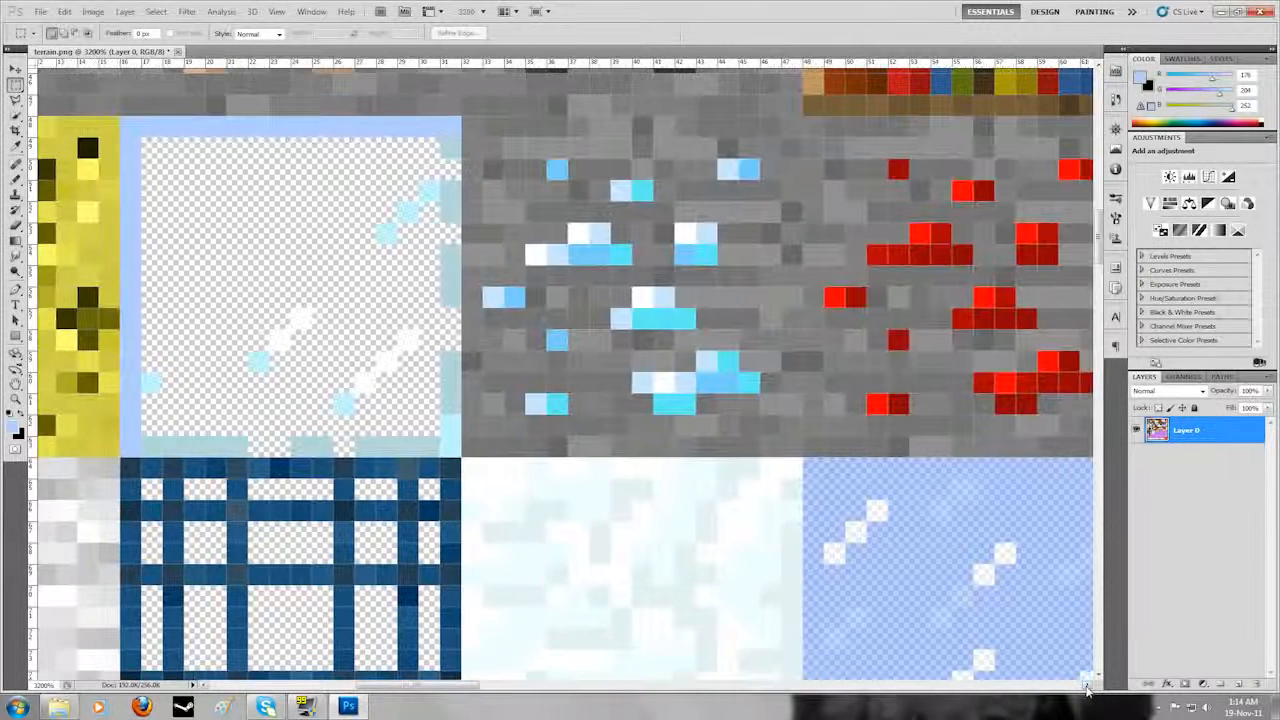
{"action": "left_click", "coordinate": [1088, 686]}
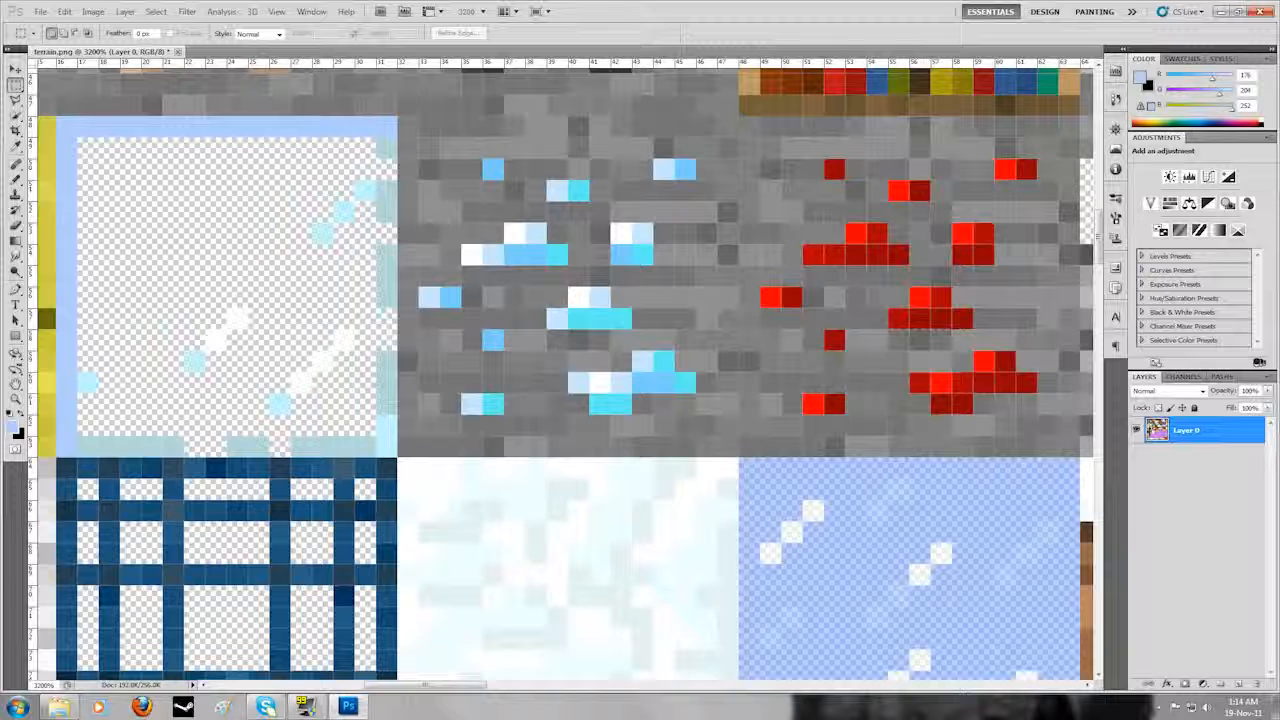
{"action": "left_click_drag", "start_coordinate": [739, 116], "coordinate": [1080, 457]}
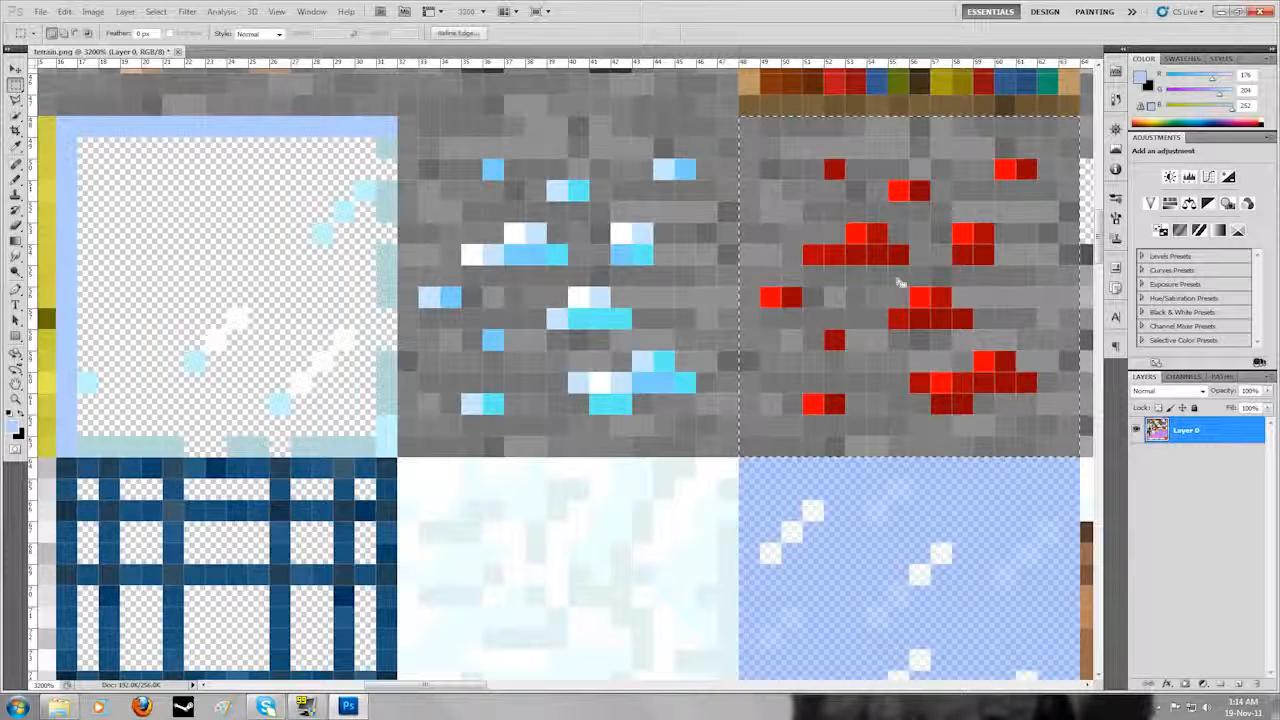
{"action": "key", "text": "ctrl+j"}
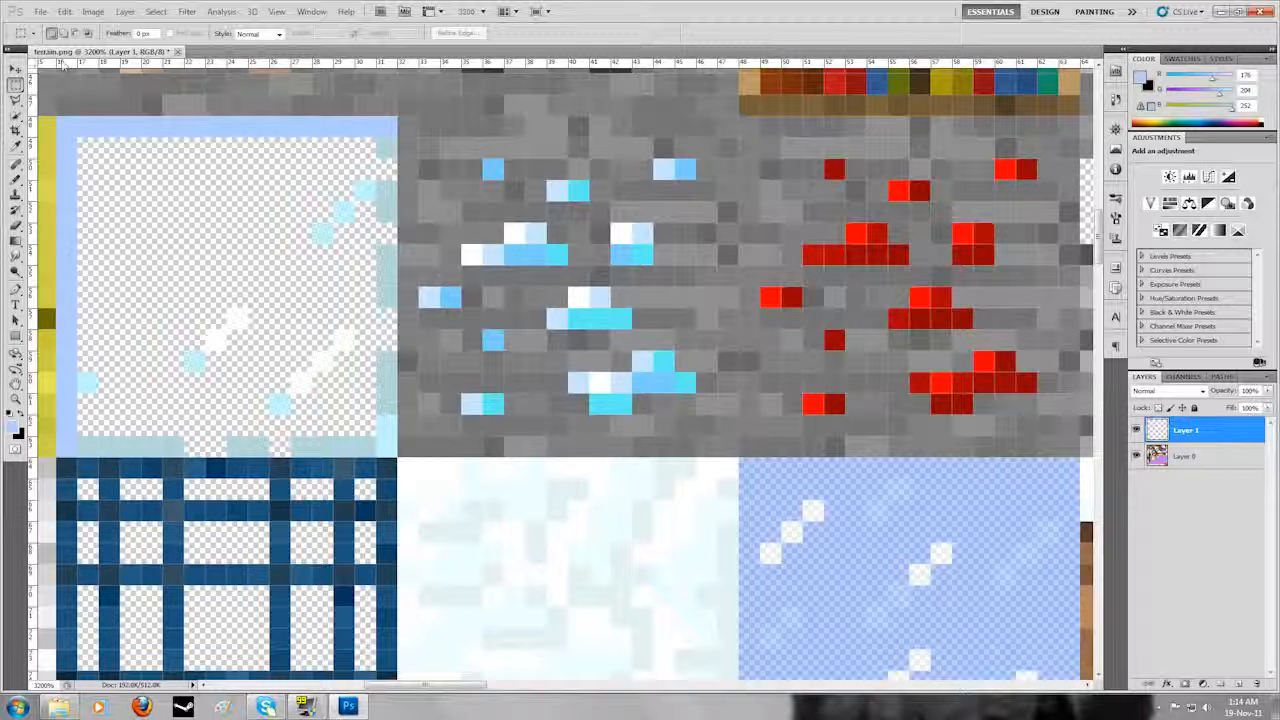
{"action": "key", "text": "v"}
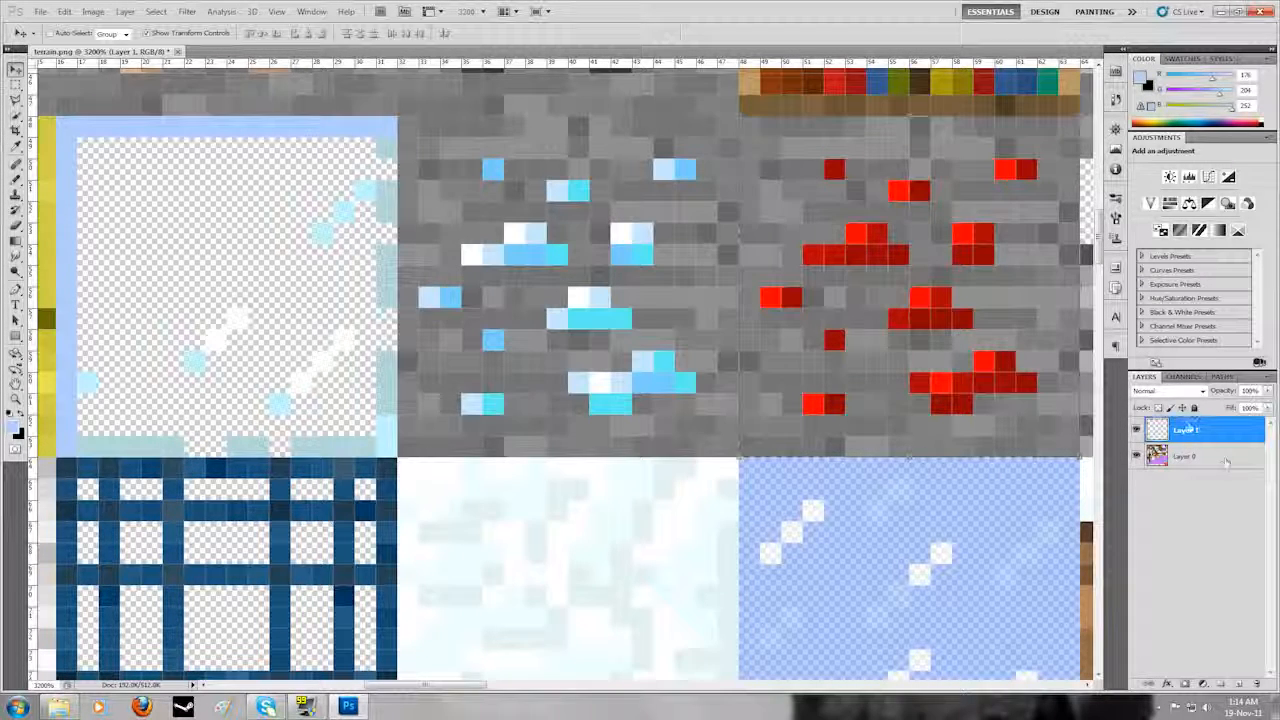
{"action": "left_click_drag", "start_coordinate": [908, 321], "coordinate": [567, 321]}
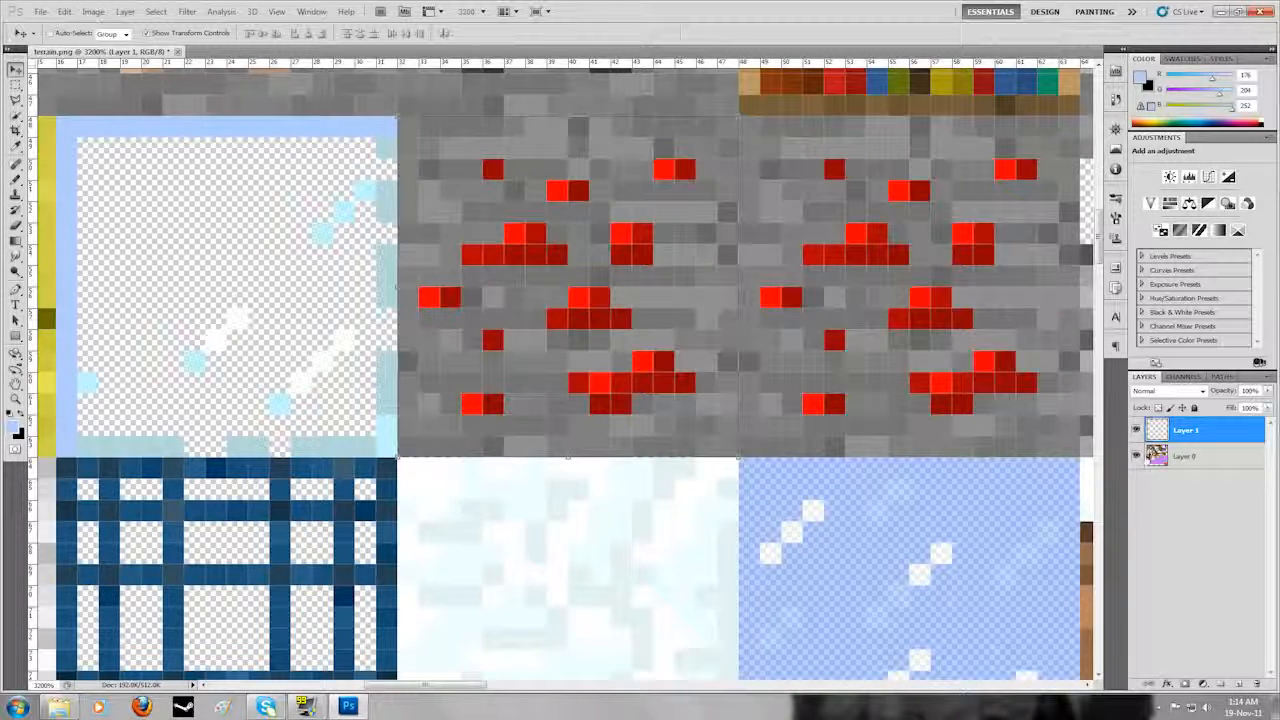
Deselect all layers and quit Photoshop without saving the changes to terrain.png.
{"action": "left_click", "coordinate": [1182, 432], "text": "ctrl"}
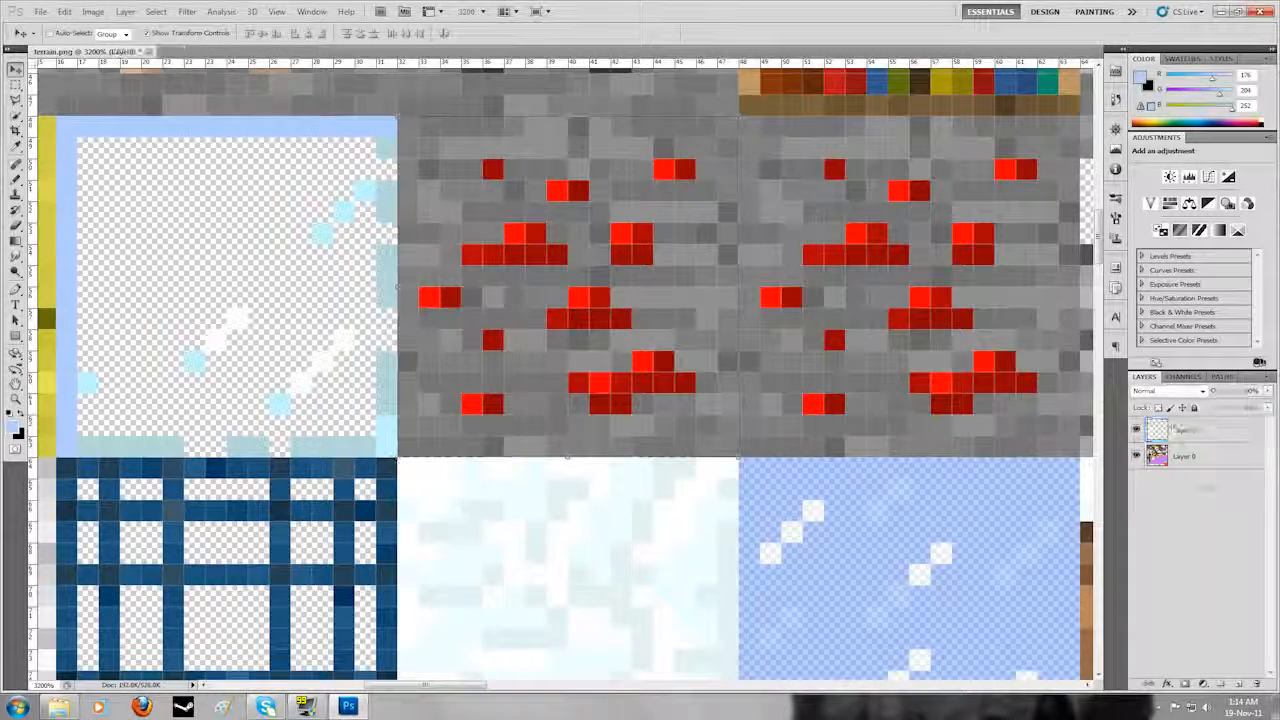
{"action": "left_click", "coordinate": [1176, 430]}
{"action": "left_click", "coordinate": [1210, 489]}
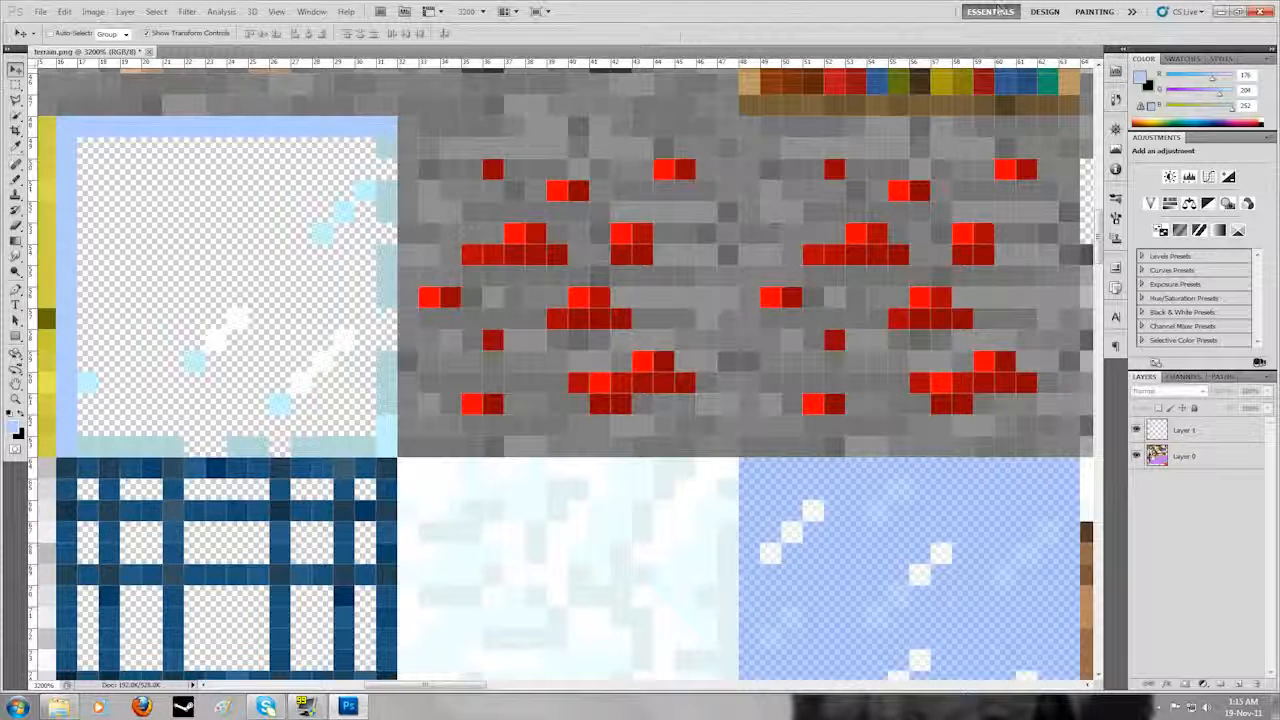
{"action": "left_click", "coordinate": [1258, 11]}
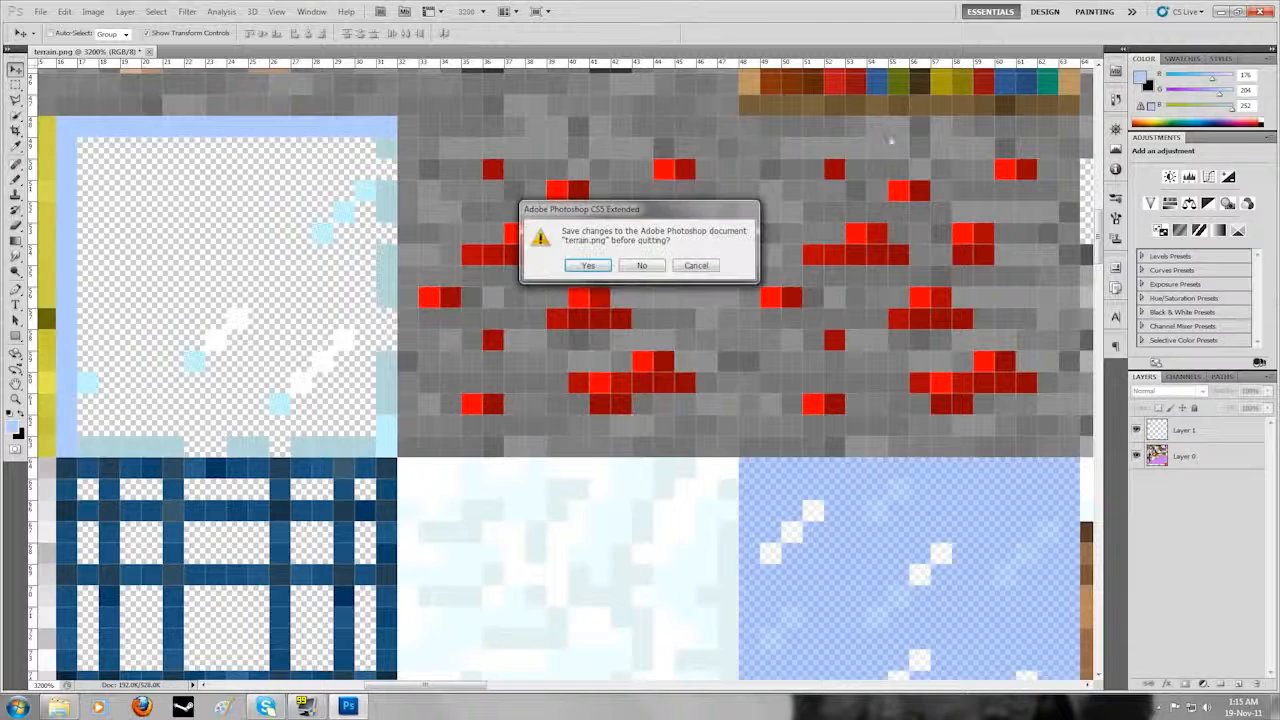
{"action": "left_click", "coordinate": [642, 266]}
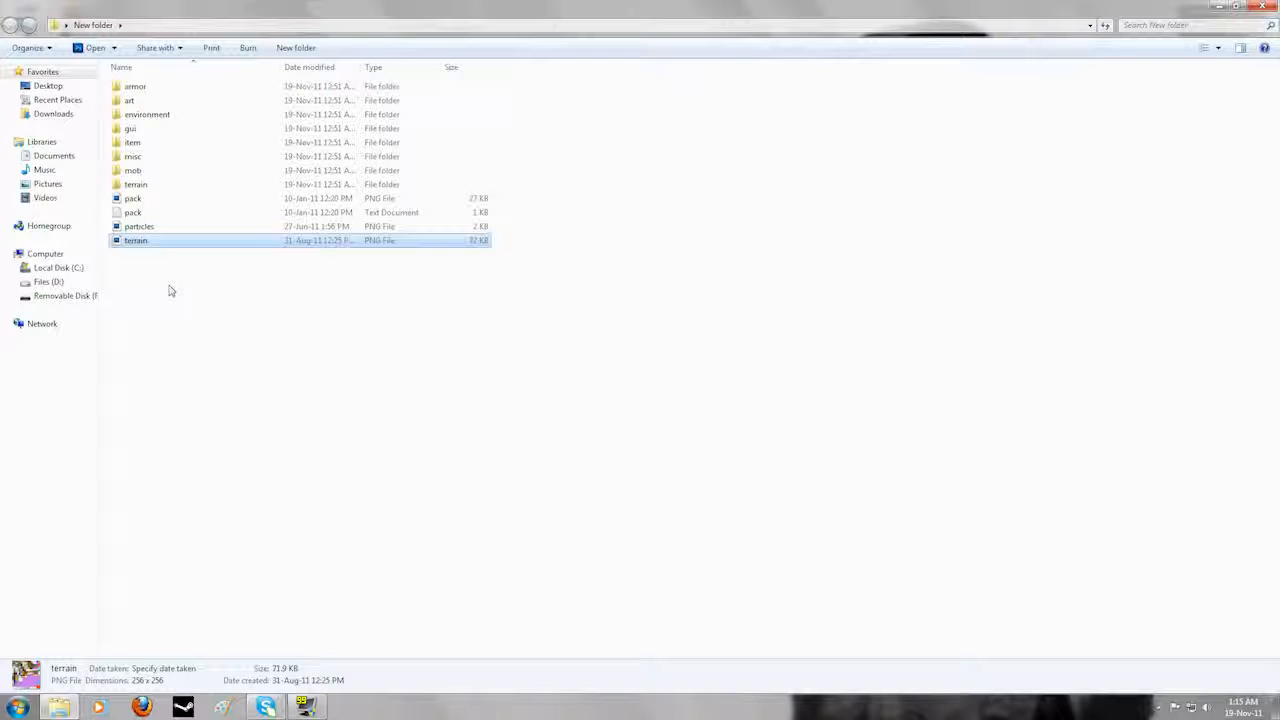
Replace the description in the pack text document with "Static's Texture Pack", then save and close it.
{"action": "double_click", "coordinate": [140, 215]}
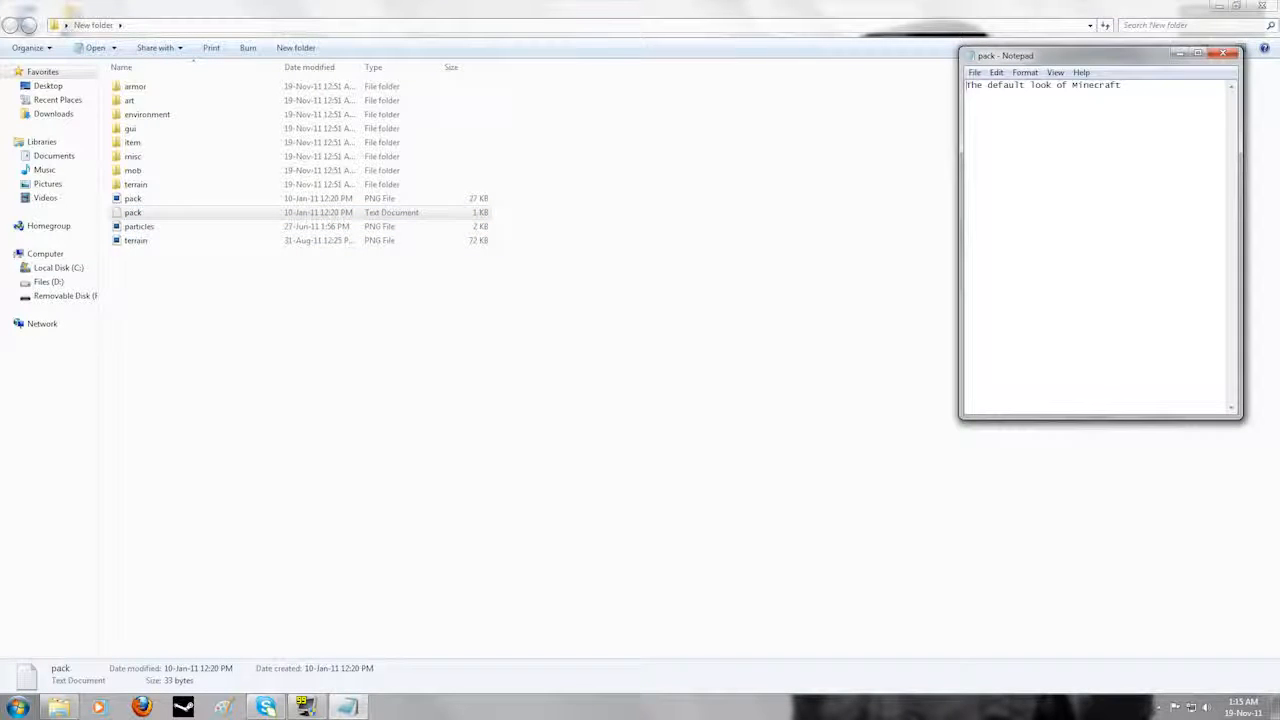
{"action": "key", "text": "ctrl+a"}
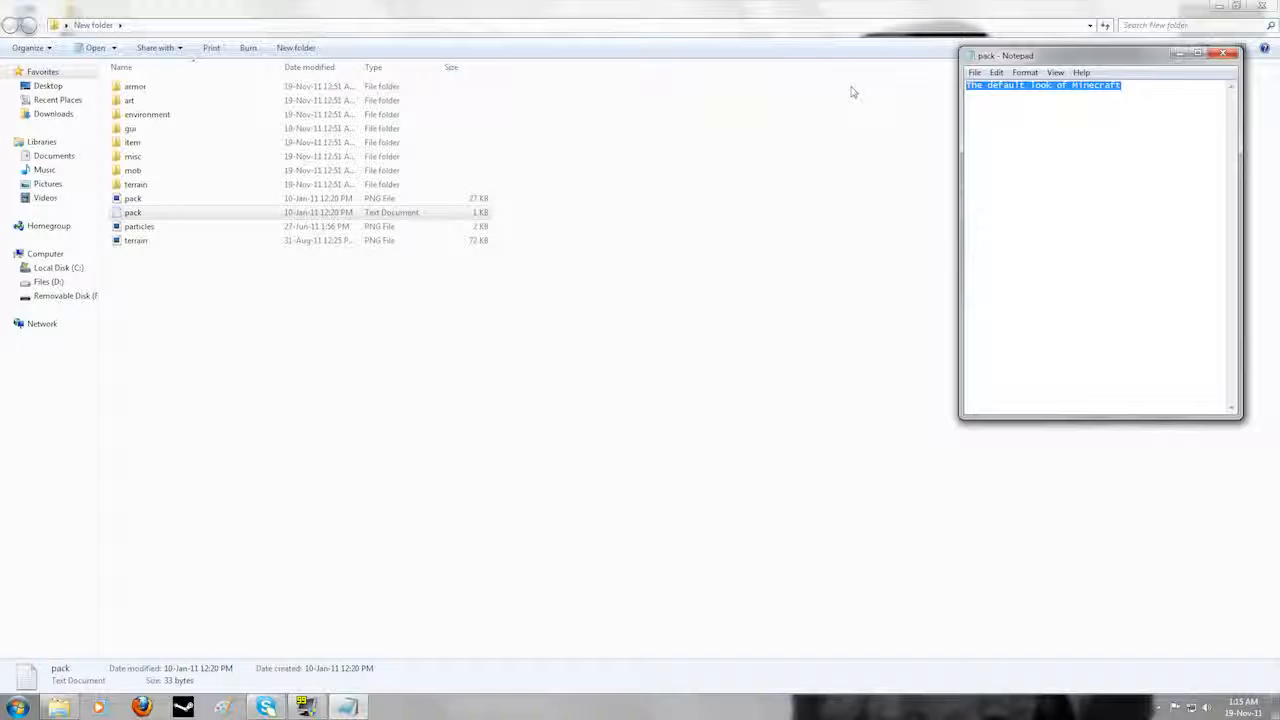
{"action": "type", "text": "Static's Texture Pack"}
{"action": "left_click", "coordinate": [1222, 53]}
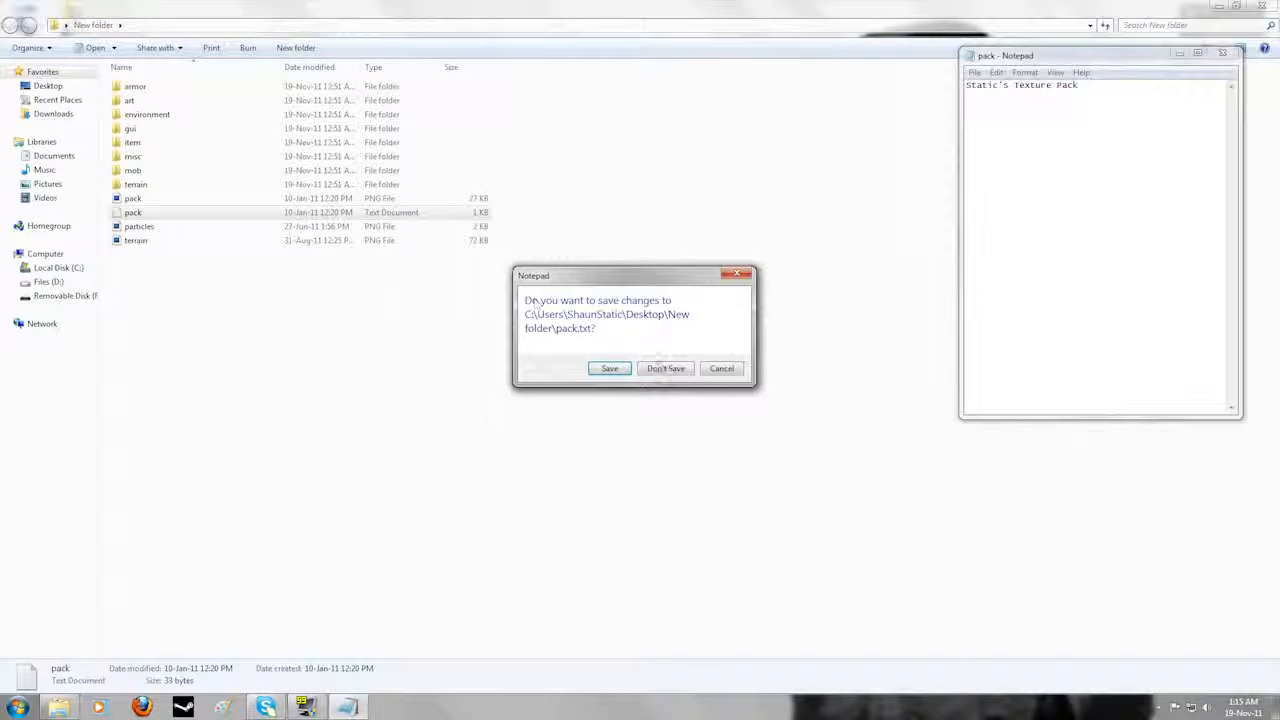
{"action": "left_click", "coordinate": [610, 368]}
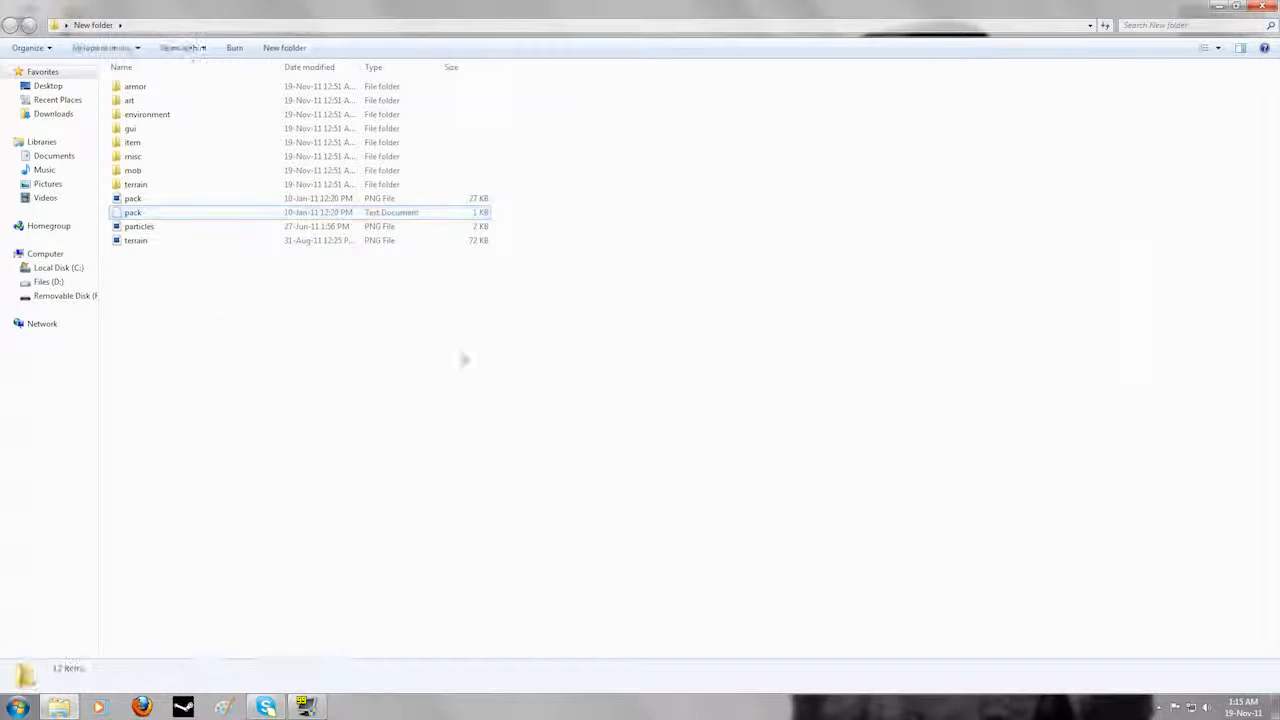
Open the pack PNG file in Photoshop, examine the pack image at 500% zoom, and quit Photoshop.
{"action": "double_click", "coordinate": [147, 200]}
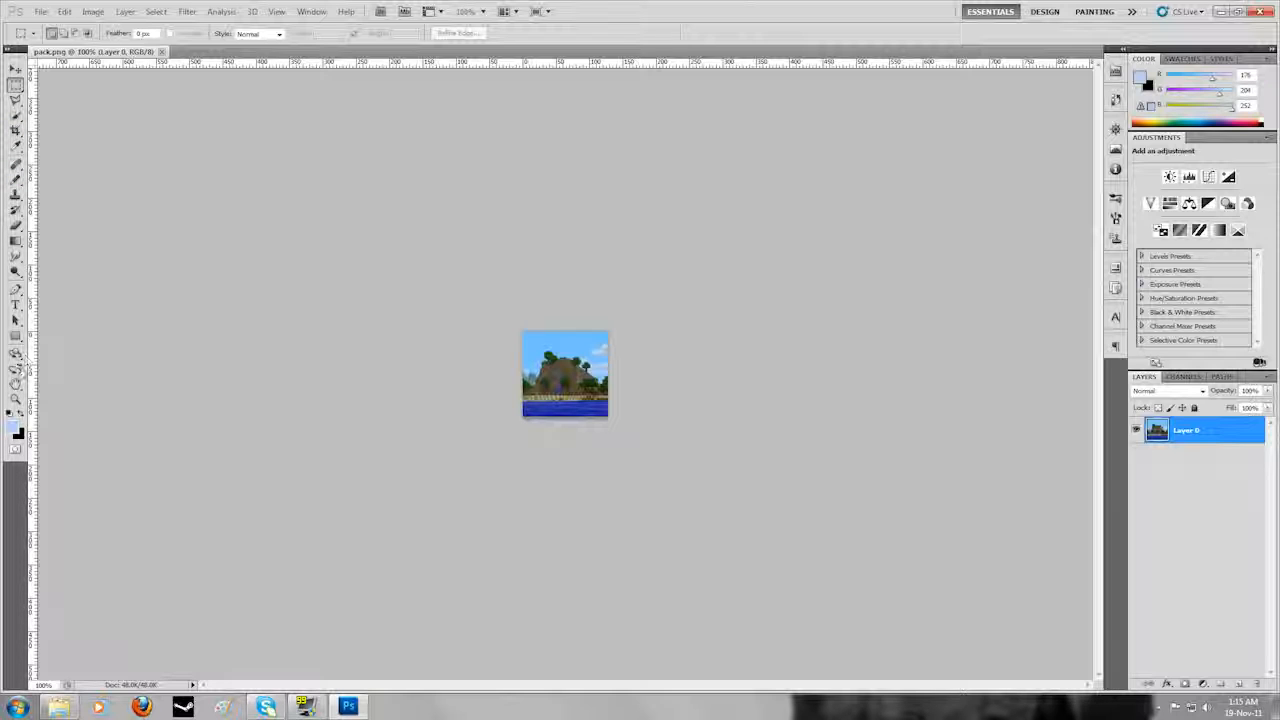
{"action": "left_click", "coordinate": [15, 398]}
{"action": "left_click", "coordinate": [559, 368]}
{"action": "left_click", "coordinate": [559, 368]}
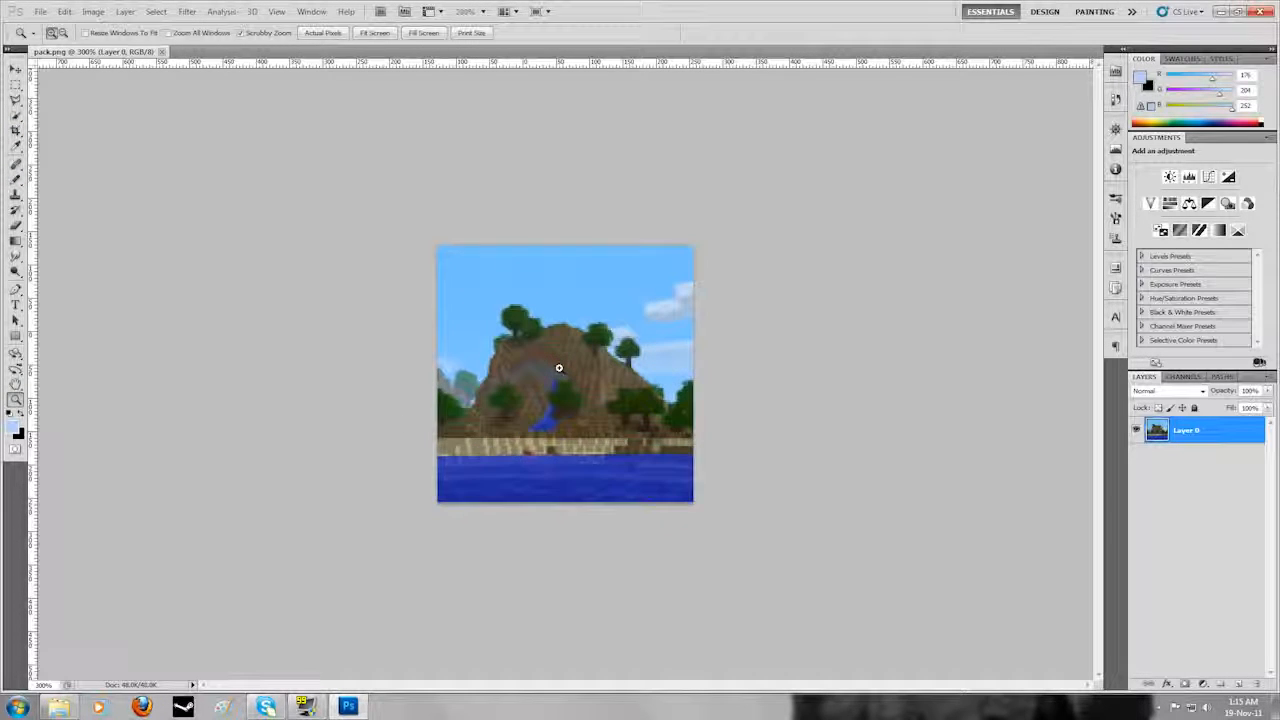
{"action": "left_click", "coordinate": [559, 368]}
{"action": "left_click", "coordinate": [559, 368]}
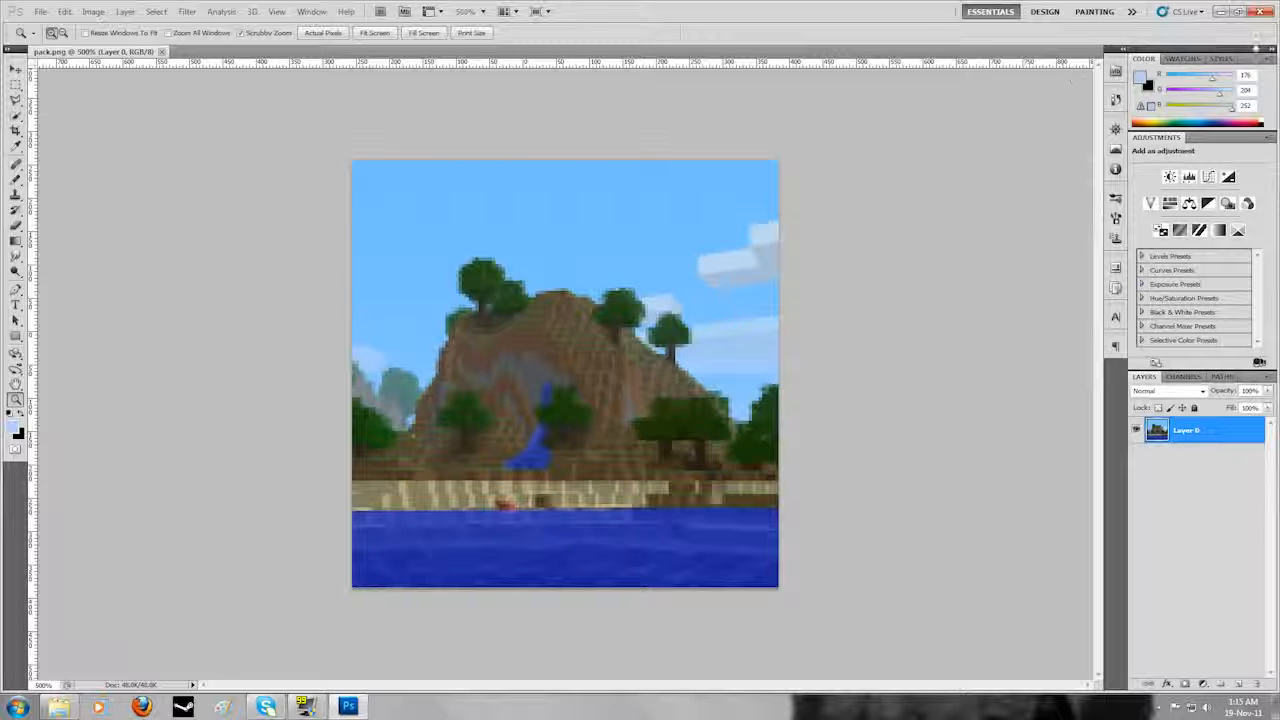
{"action": "left_click", "coordinate": [1267, 12]}
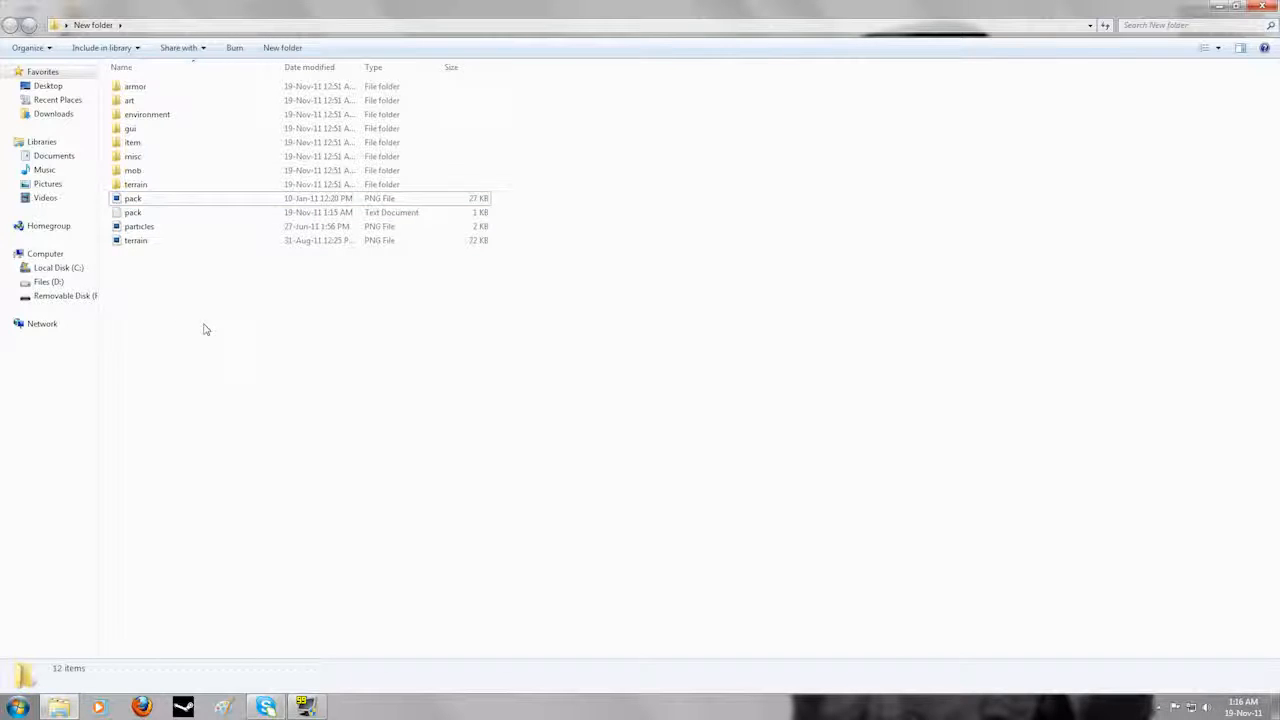
Compress all files and folders in New folder into a zip archive named "Static's Texture Pack".
{"action": "left_click_drag", "start_coordinate": [196, 273], "coordinate": [145, 80]}
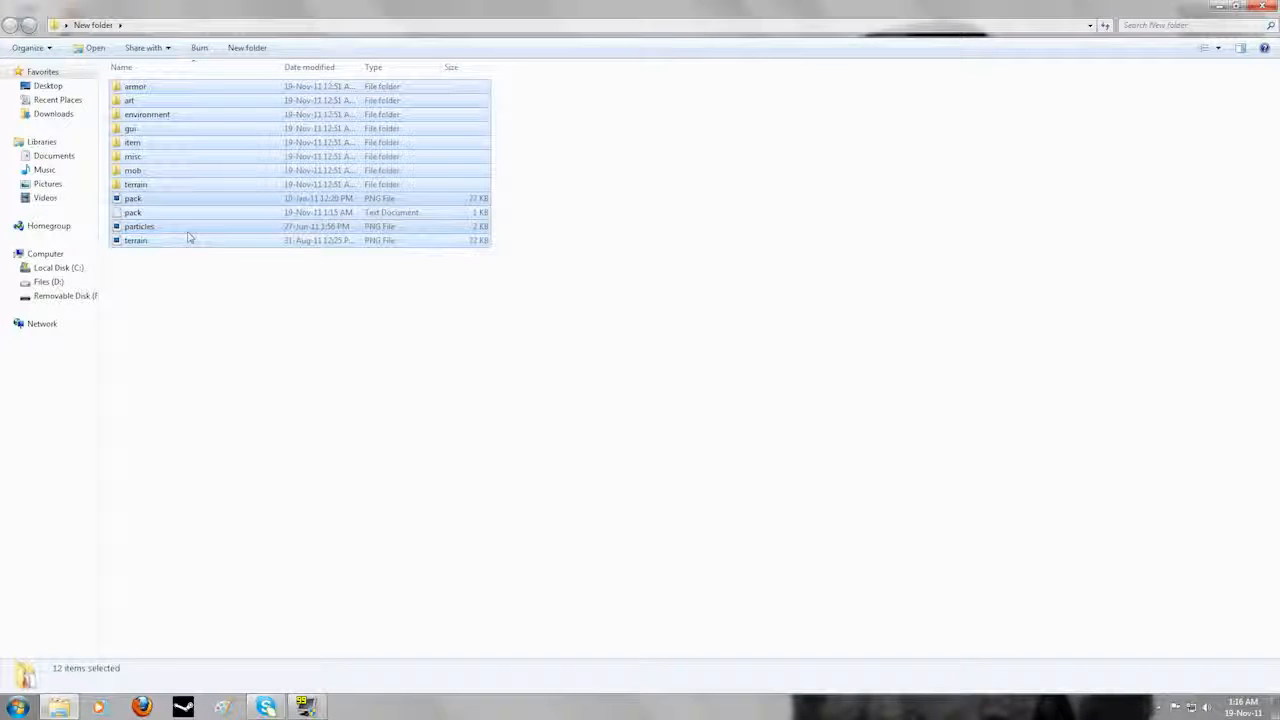
{"action": "right_click", "coordinate": [143, 87]}
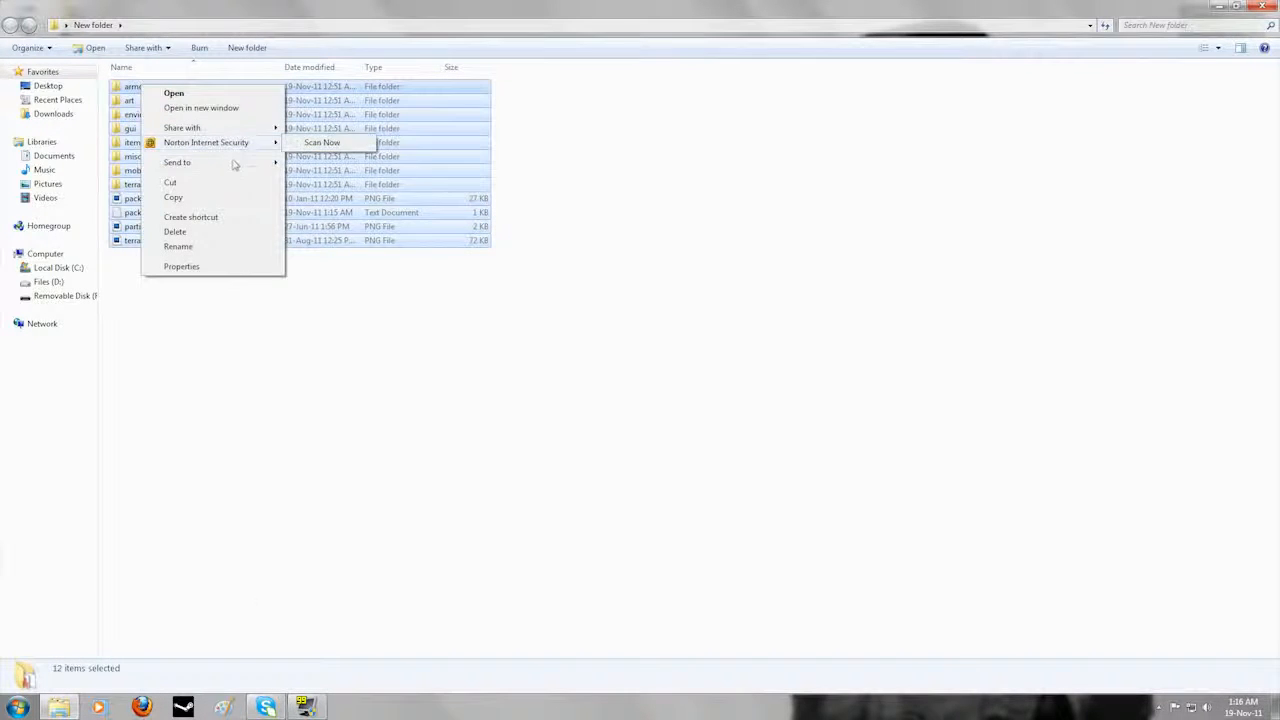
{"action": "mouse_move", "coordinate": [233, 163]}
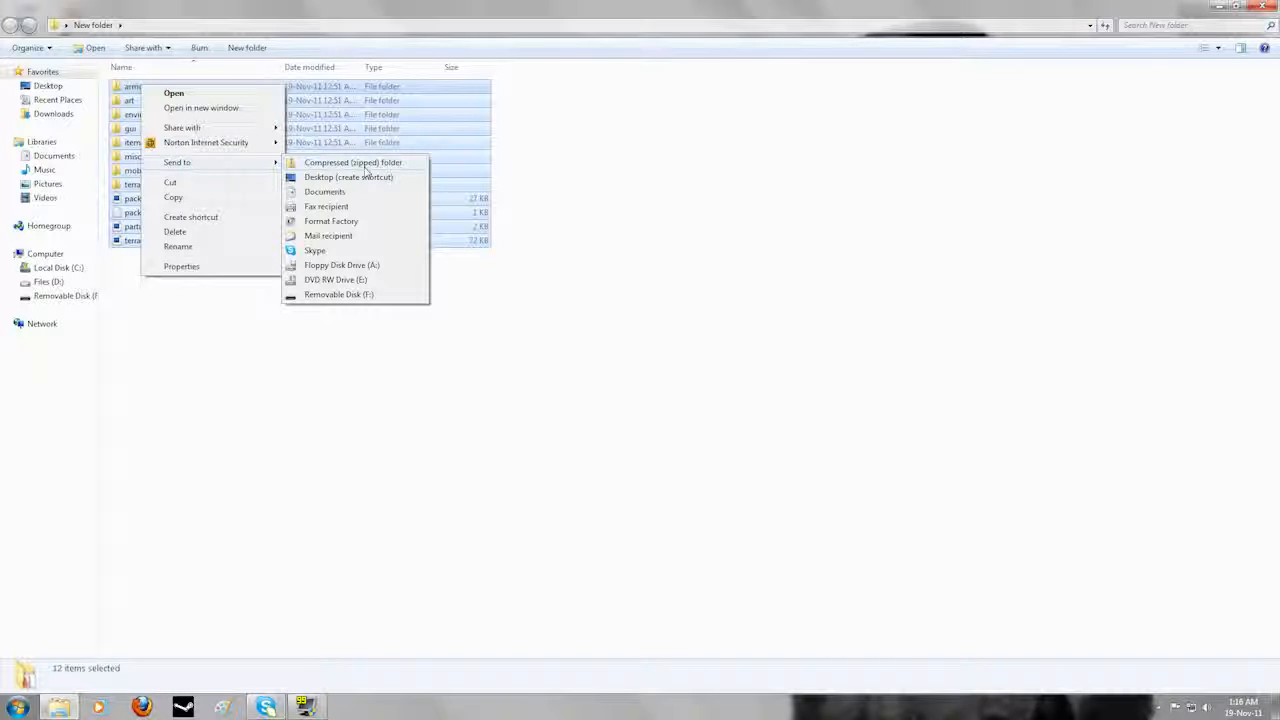
{"action": "left_click", "coordinate": [366, 166]}
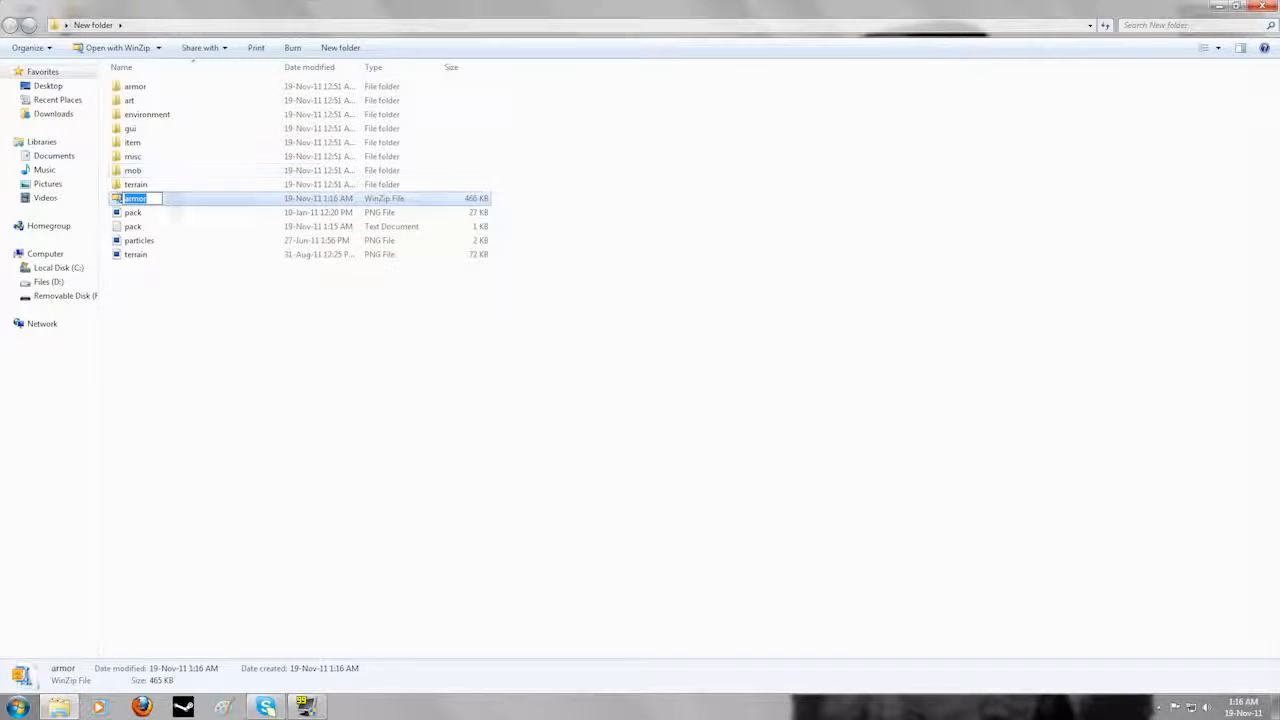
{"action": "type", "text": "Stat"}
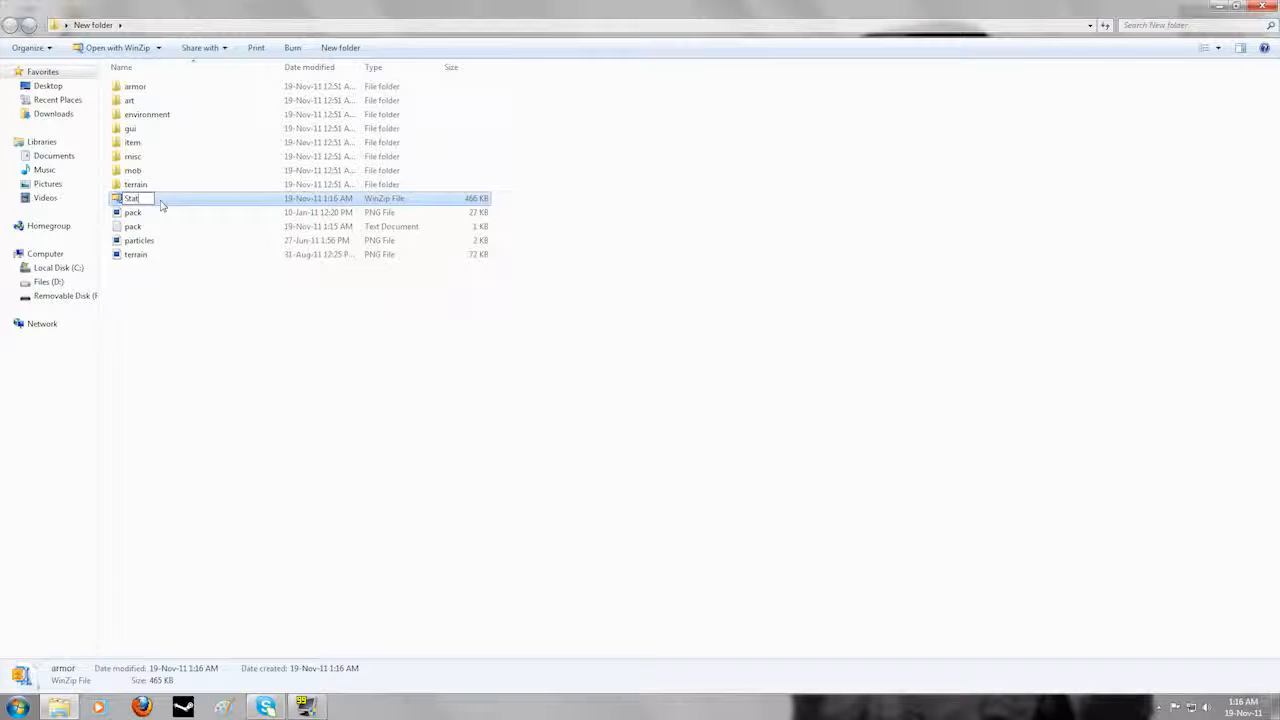
{"action": "type", "text": "ic's Texture Pack"}
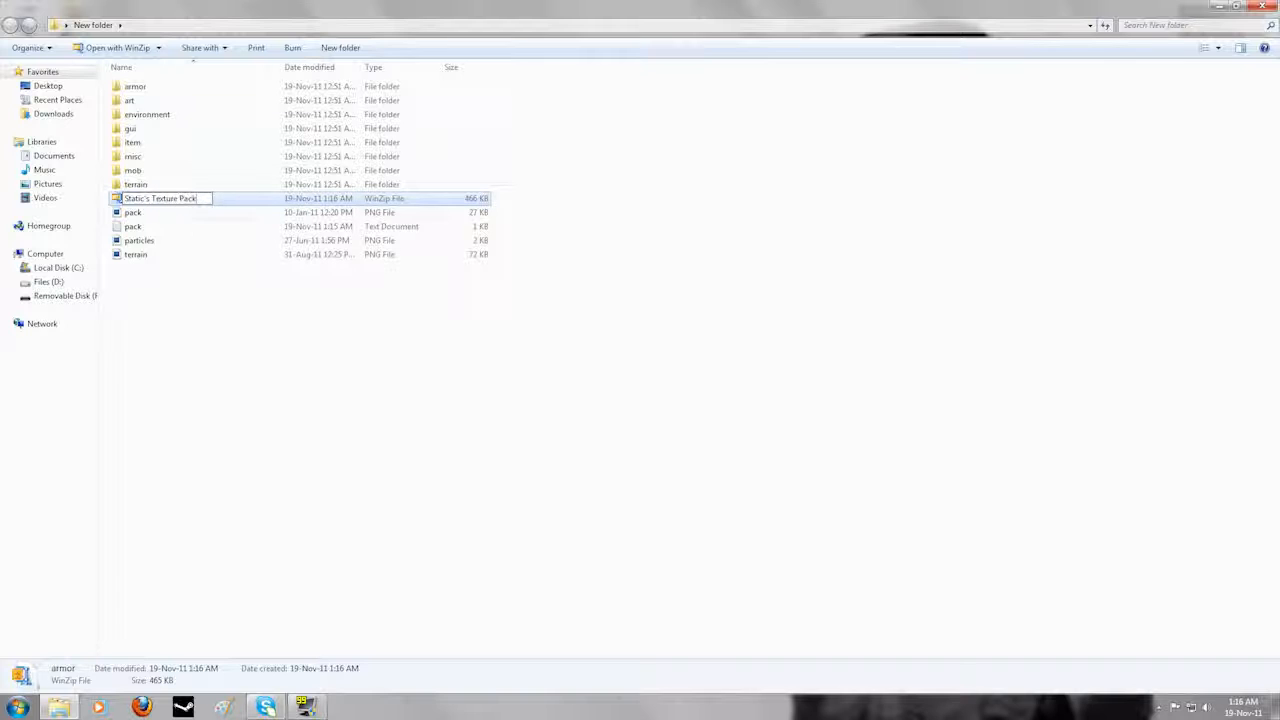
{"action": "left_click", "coordinate": [233, 328]}
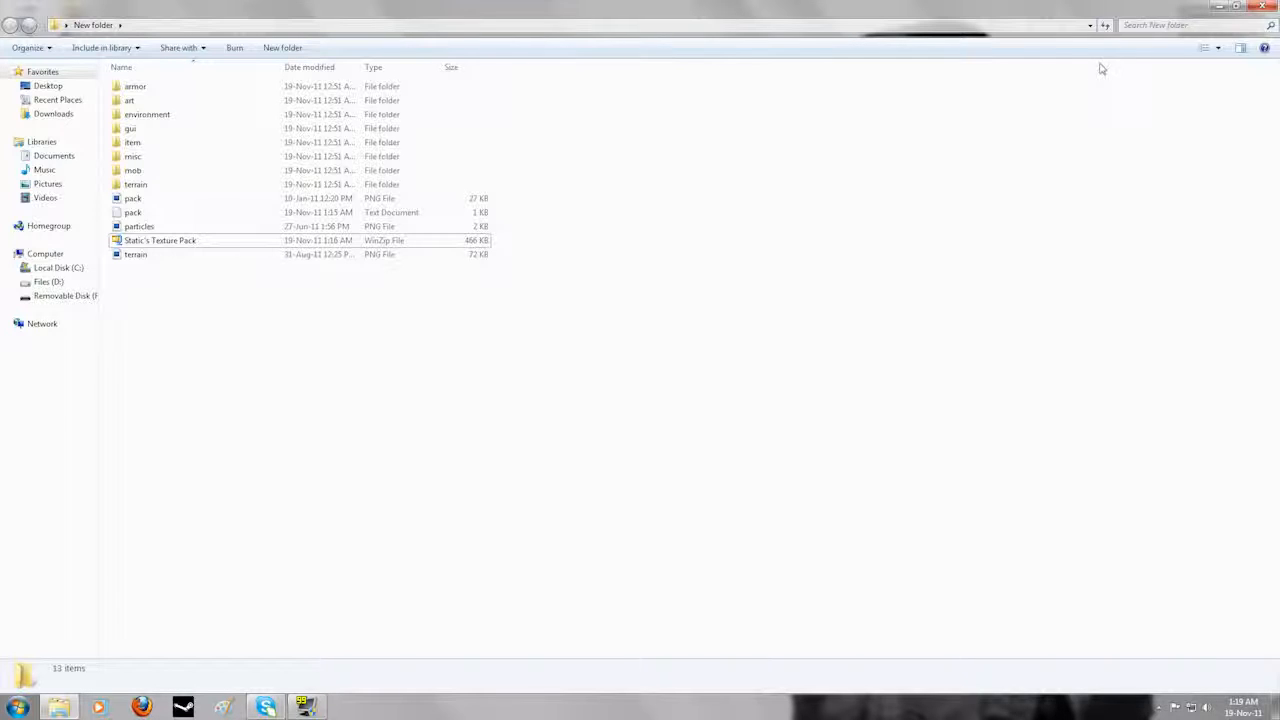
Minimize the New folder window, launch and log in to Minecraft, and open its texture pack selection.
{"action": "left_click", "coordinate": [1219, 6]}
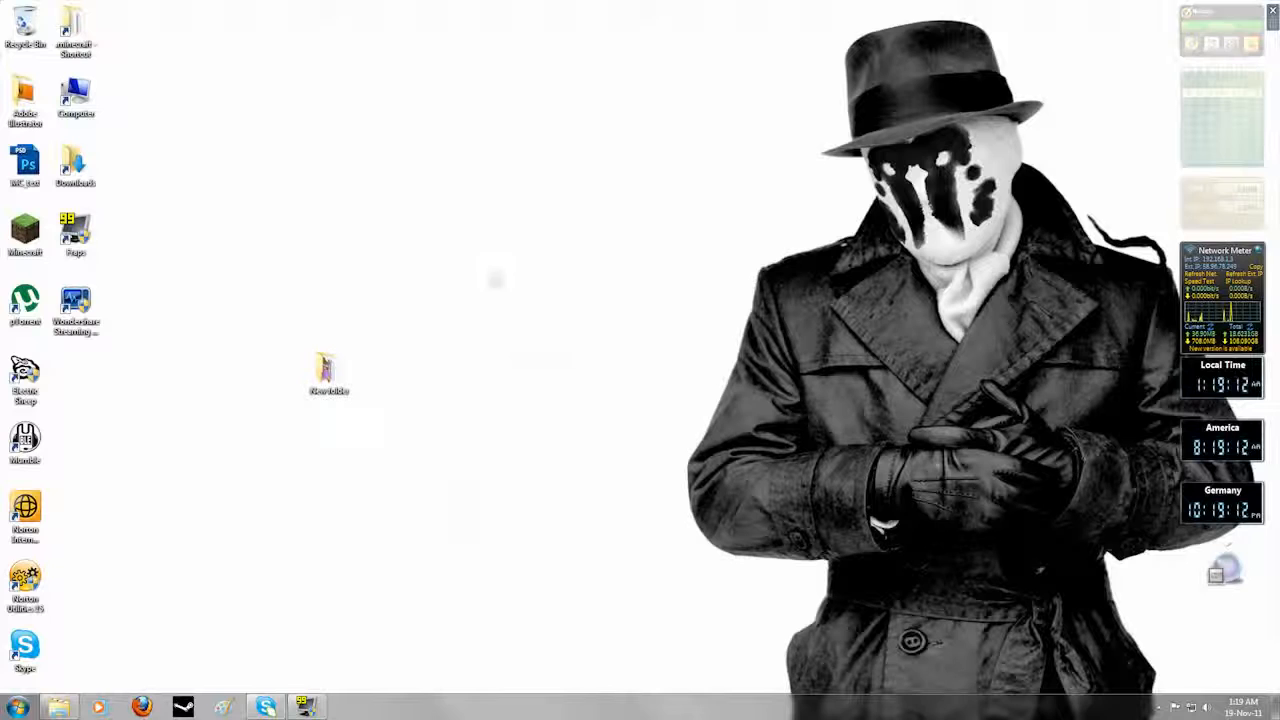
{"action": "double_click", "coordinate": [28, 237]}
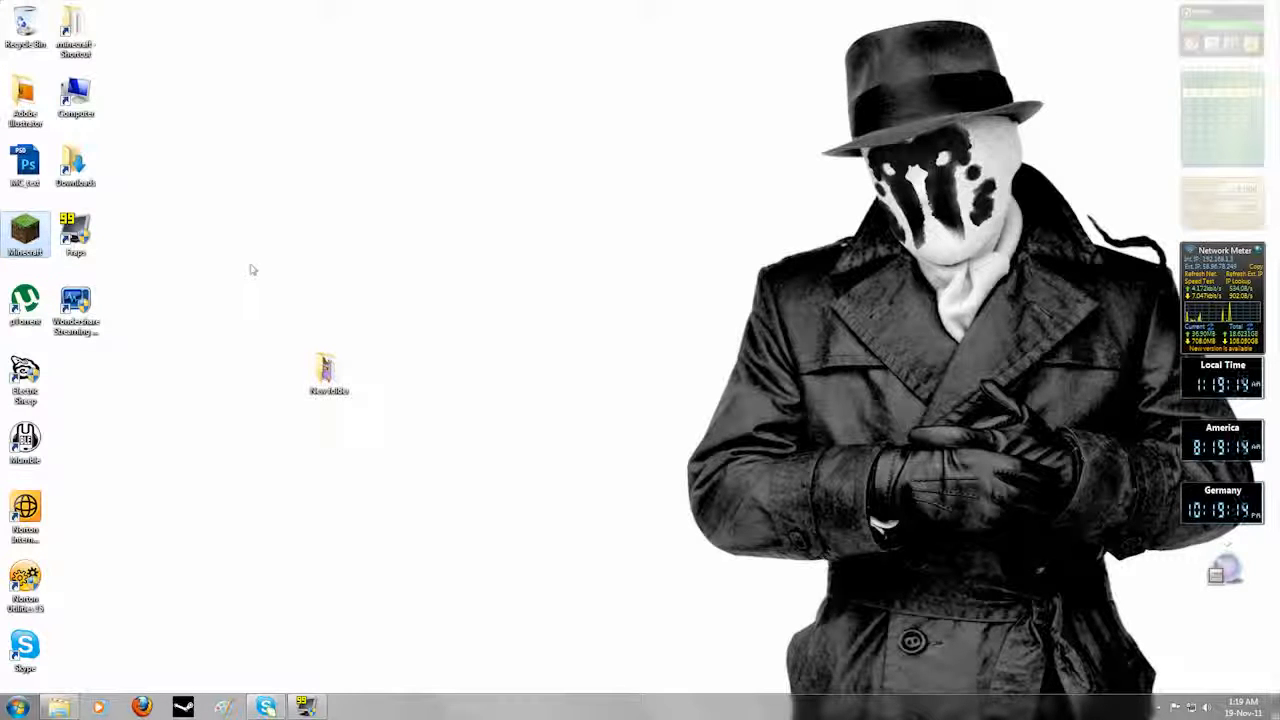
{"action": "left_click", "coordinate": [890, 484]}
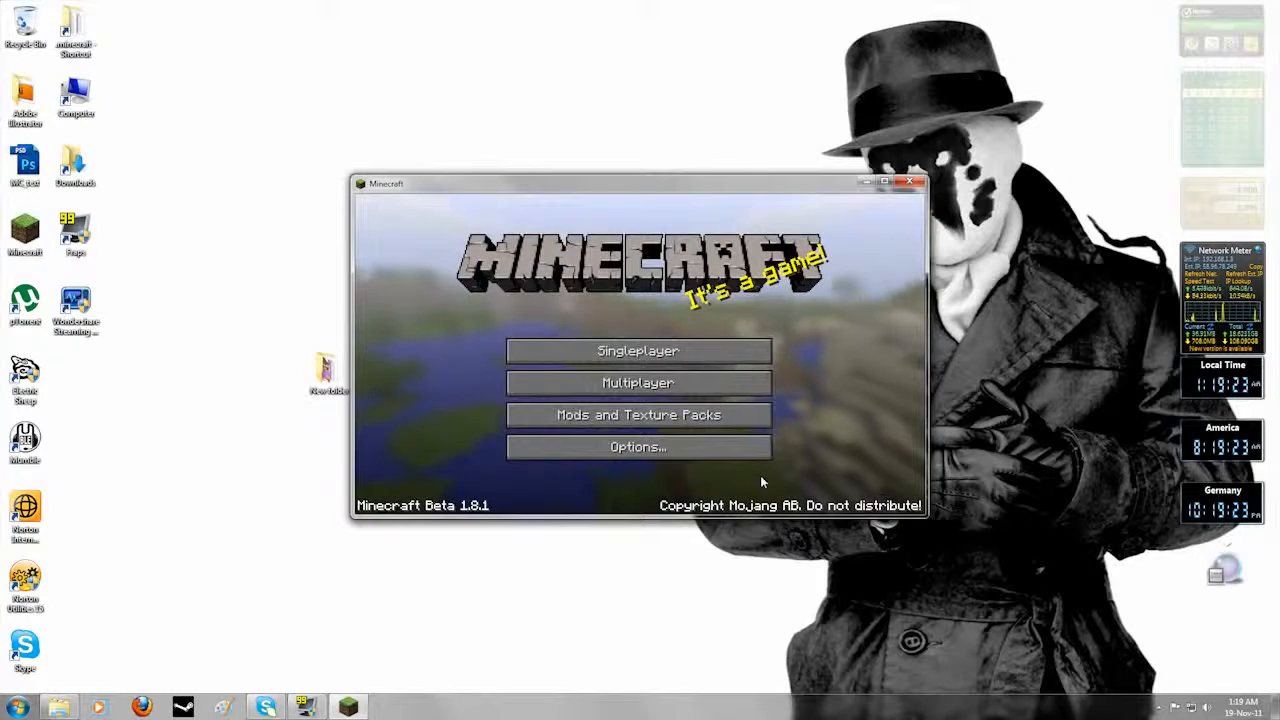
{"action": "left_click", "coordinate": [729, 422]}
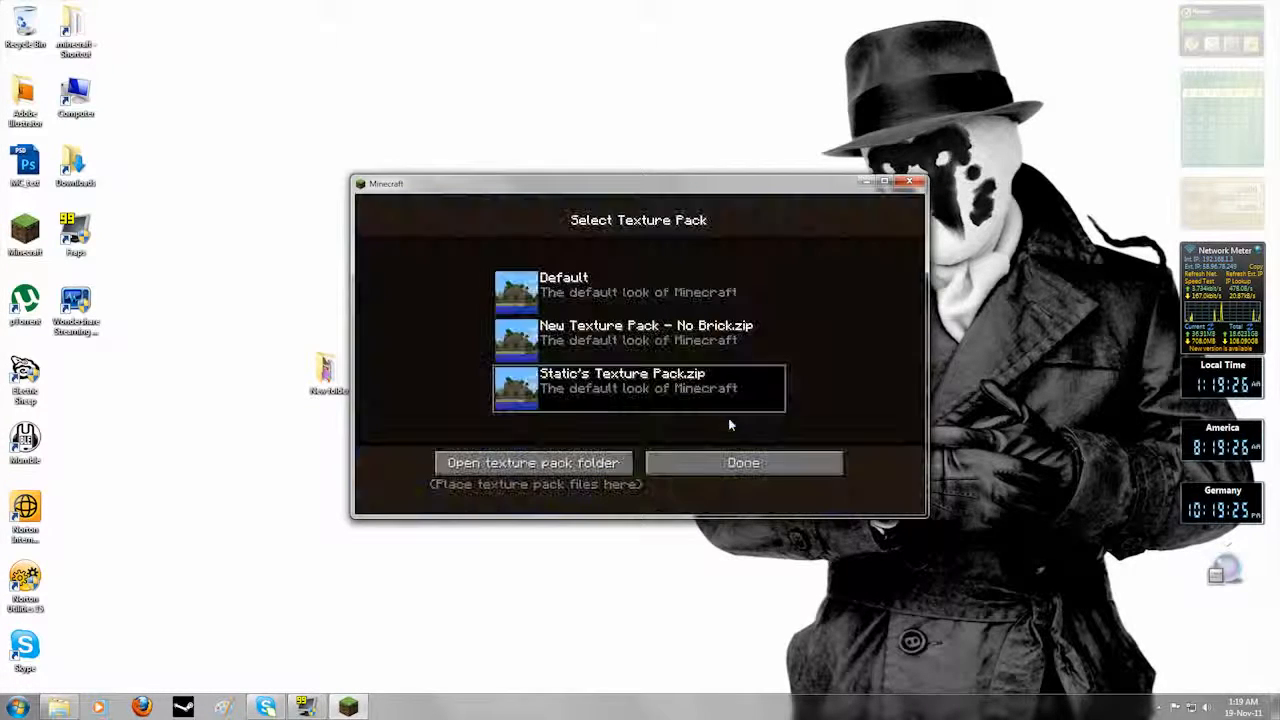
Open the texture pack folder from Minecraft, check the zip archives stored there, and close the folder window.
{"action": "left_click", "coordinate": [566, 466]}
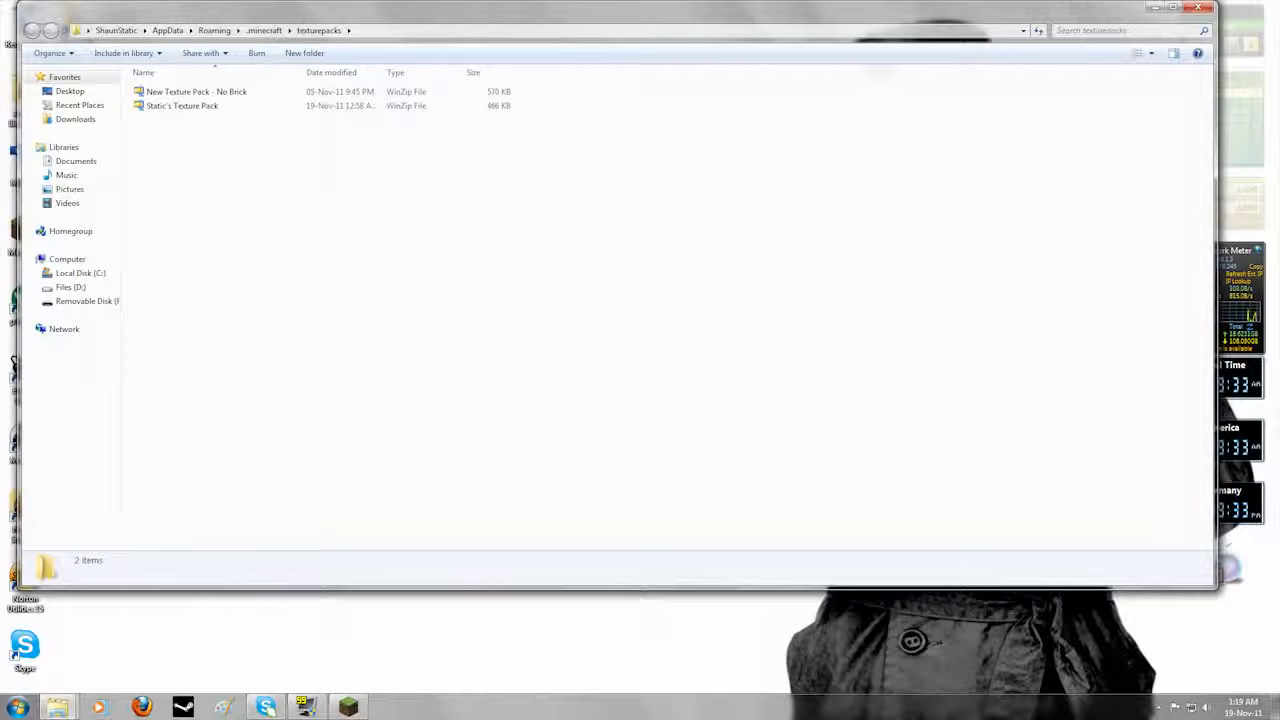
{"action": "left_click", "coordinate": [1198, 7]}
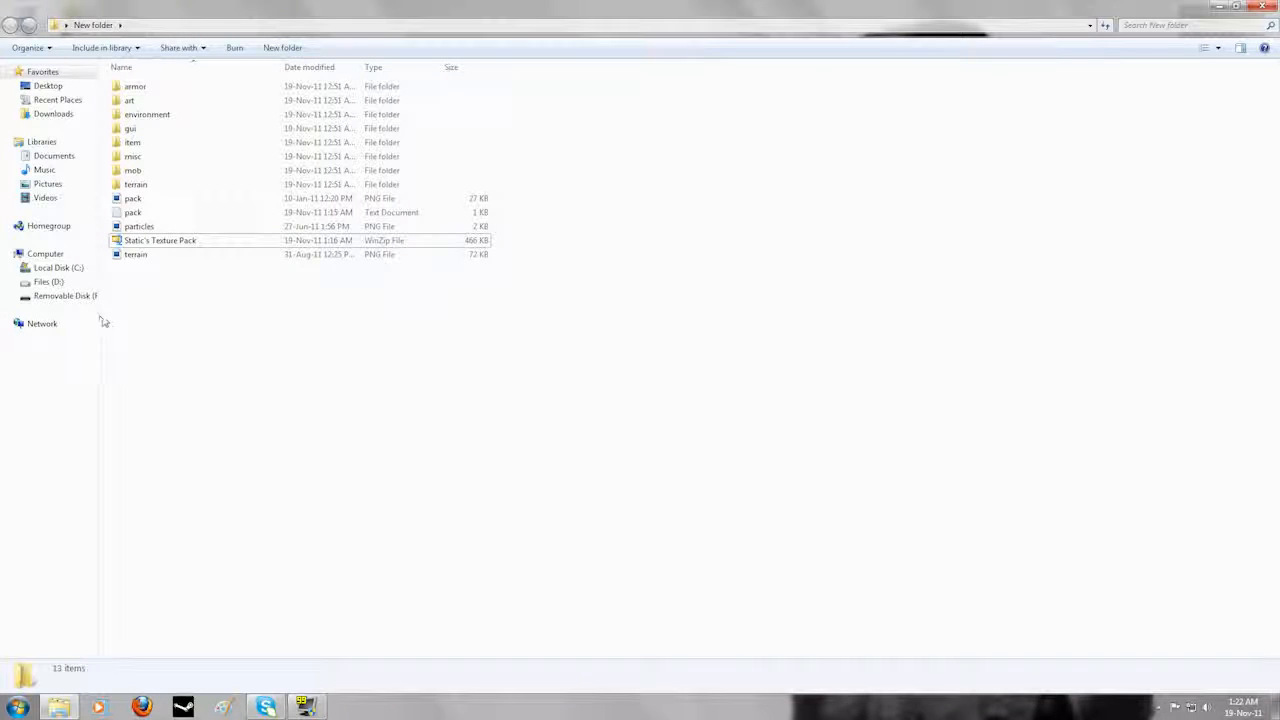
Open terrain.png in Photoshop and resize it to 512 × 512 pixels using Nearest Neighbor resampling.
{"action": "left_click", "coordinate": [140, 256]}
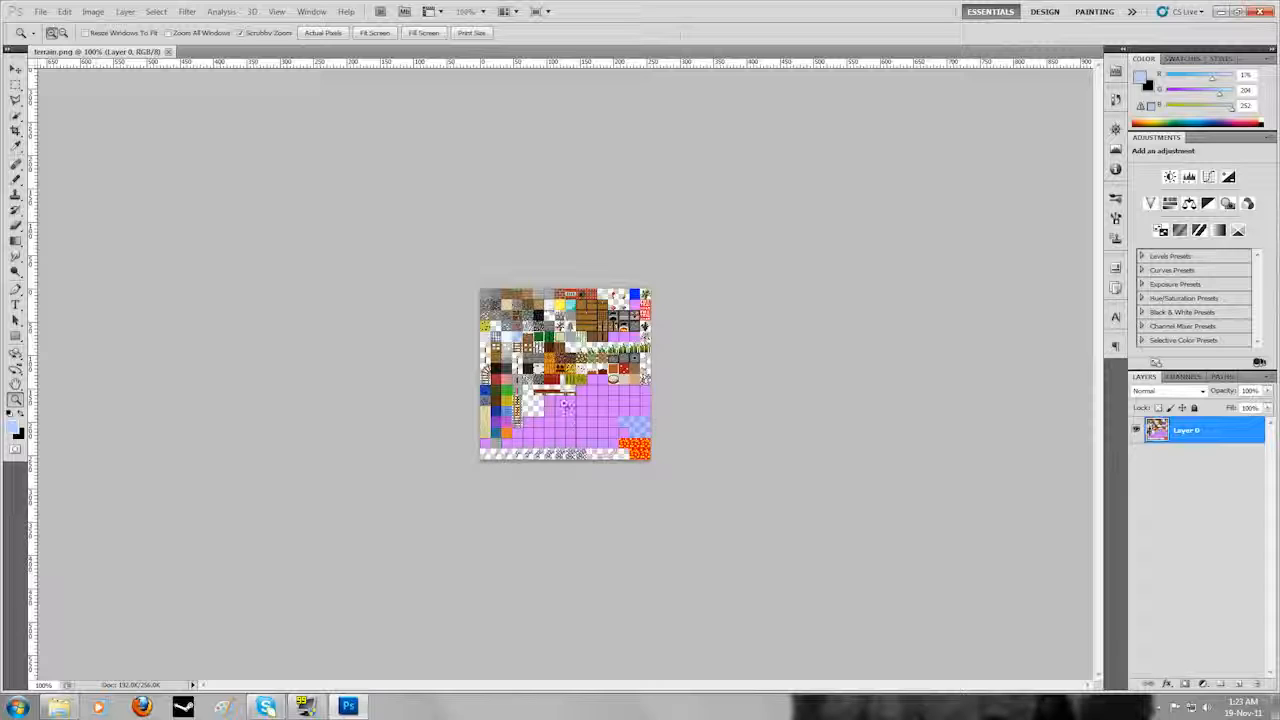
{"action": "left_click", "coordinate": [577, 477]}
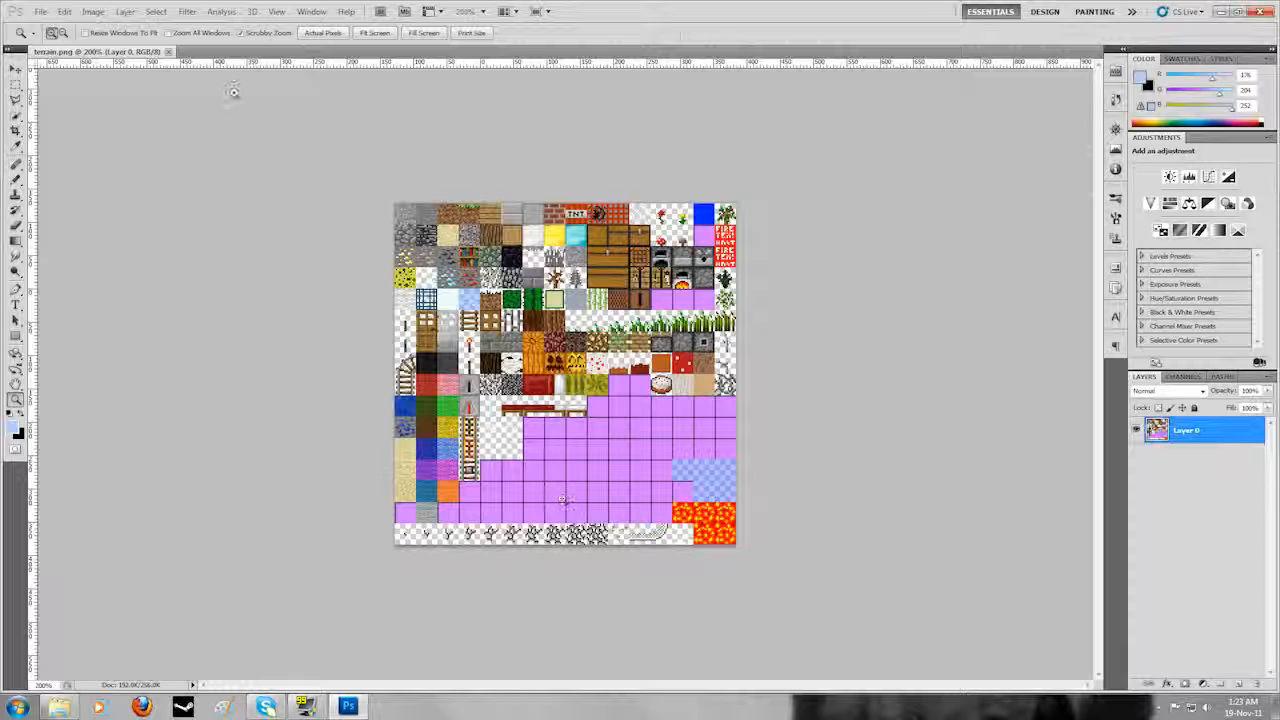
{"action": "left_click", "coordinate": [90, 12]}
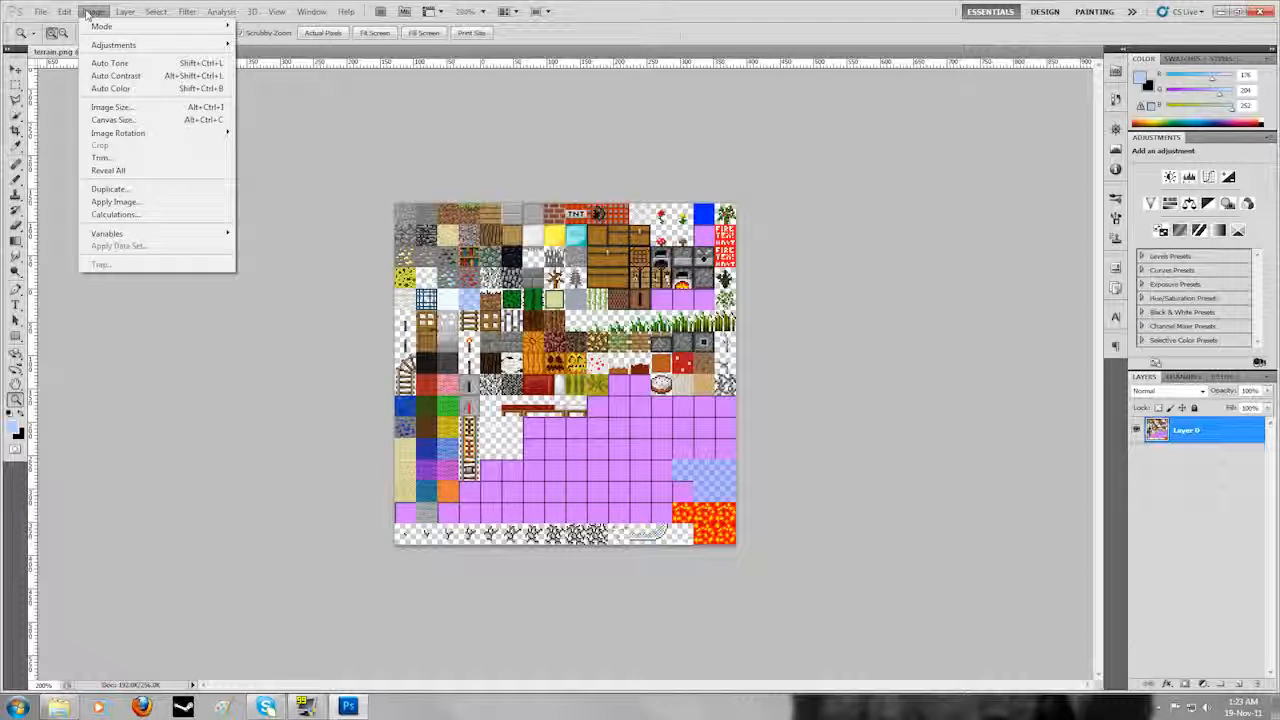
{"action": "left_click", "coordinate": [122, 107]}
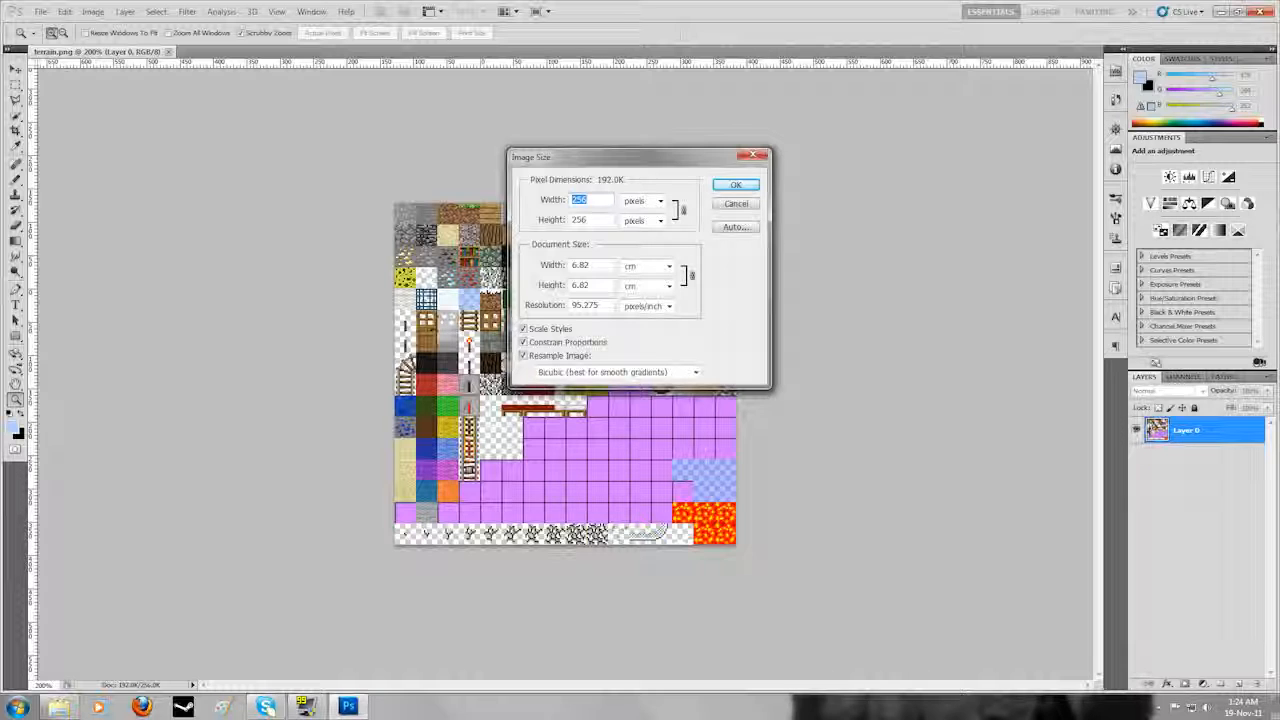
{"action": "type", "text": "512"}
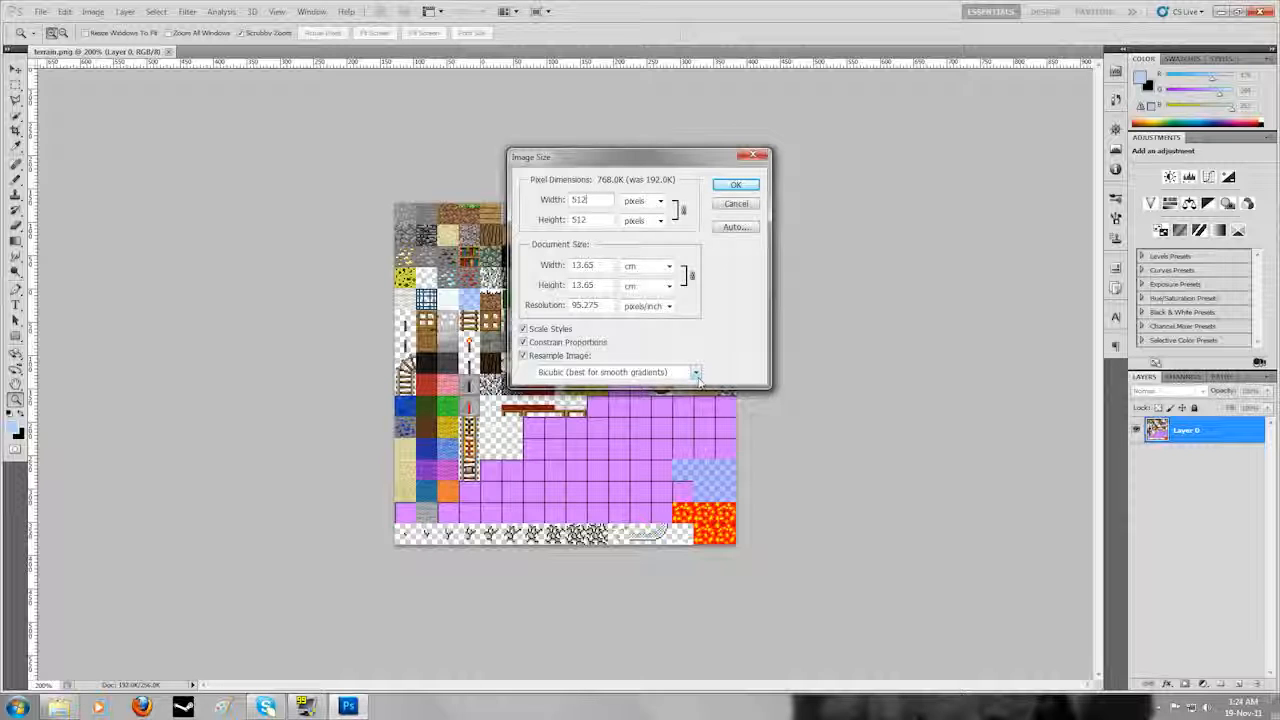
{"action": "left_click", "coordinate": [695, 373]}
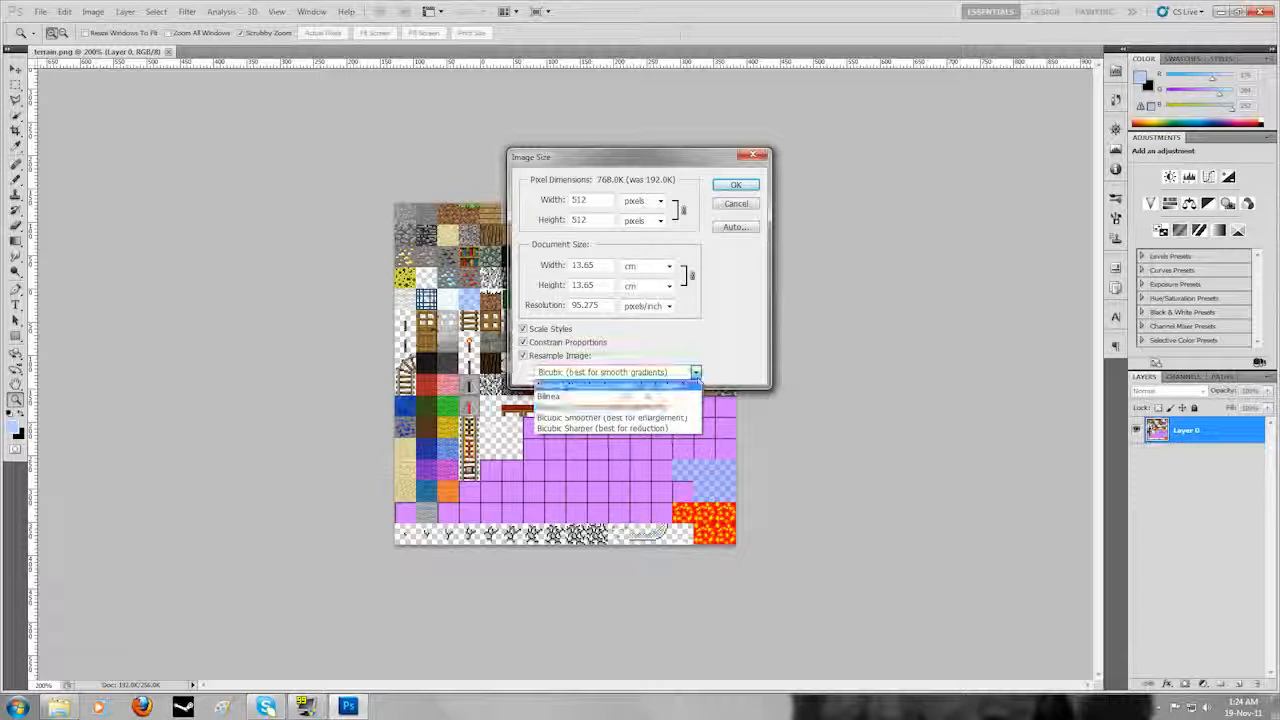
{"action": "left_click", "coordinate": [612, 386]}
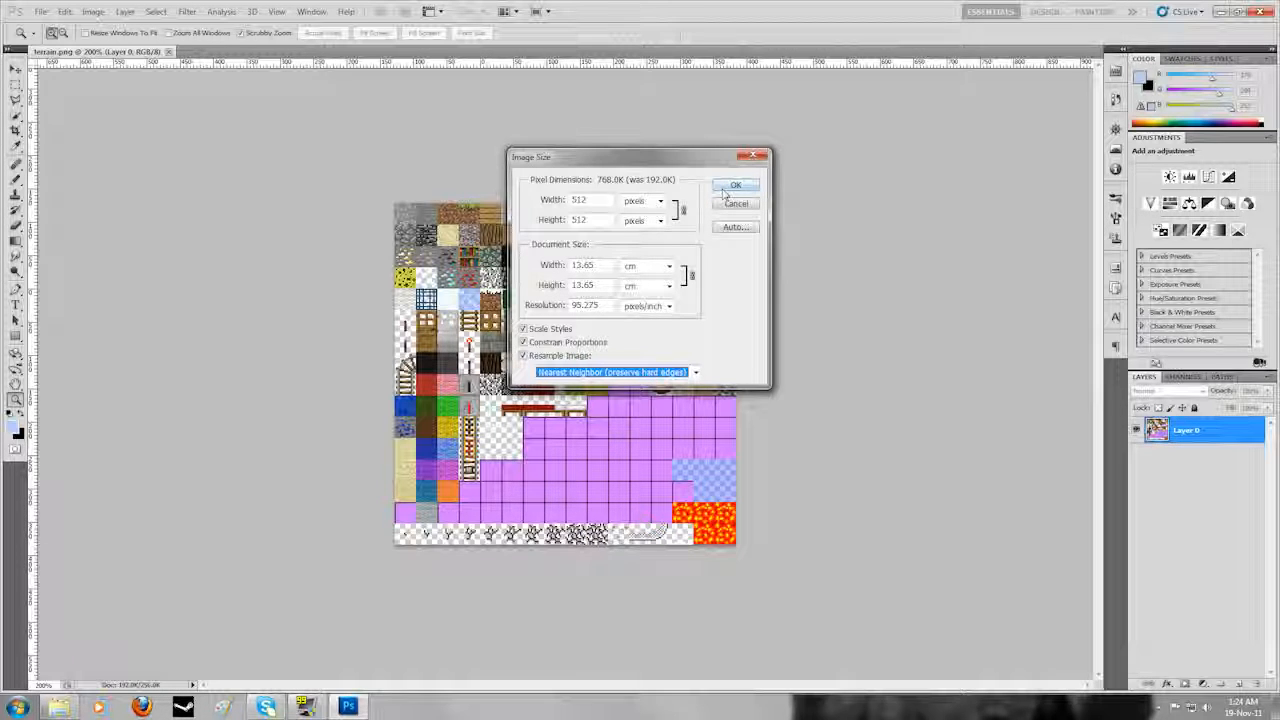
{"action": "left_click", "coordinate": [727, 190]}
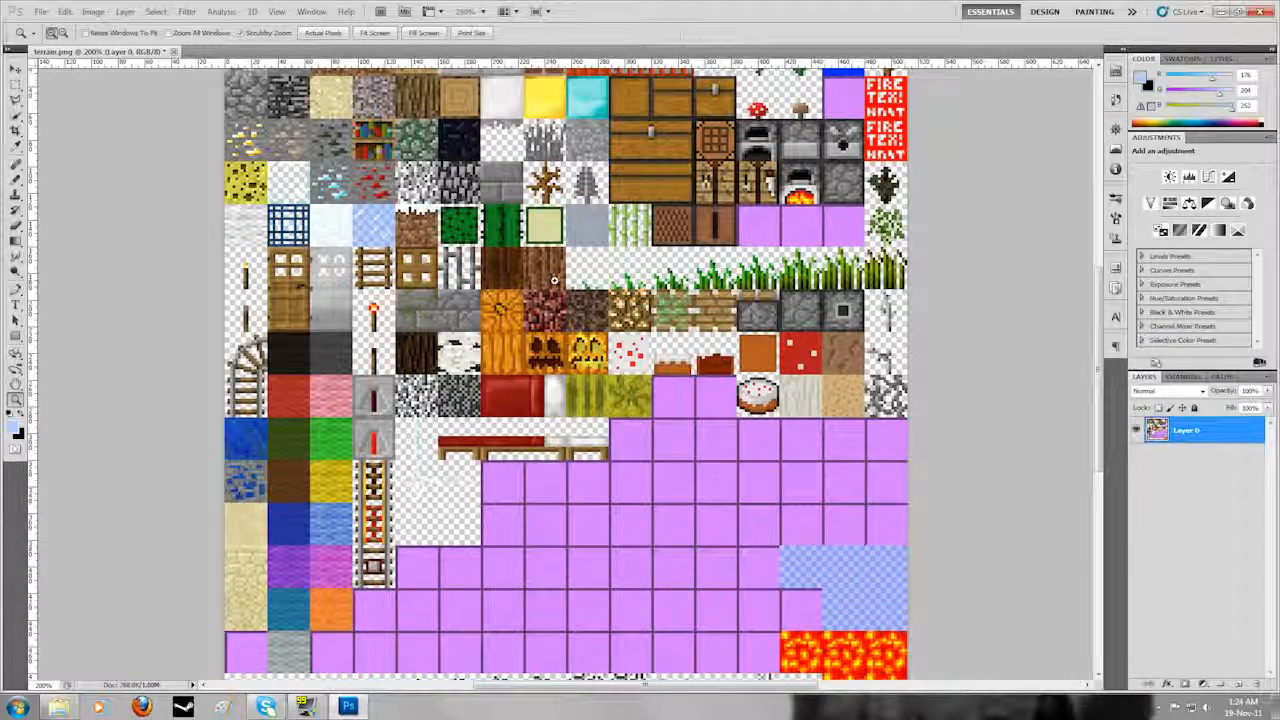
Examine the pixels of the glass block and neighbouring ore tiles in the enlarged terrain image up close.
{"action": "scroll", "coordinate": [553, 282], "scroll_direction": "up", "scroll_amount": 3}
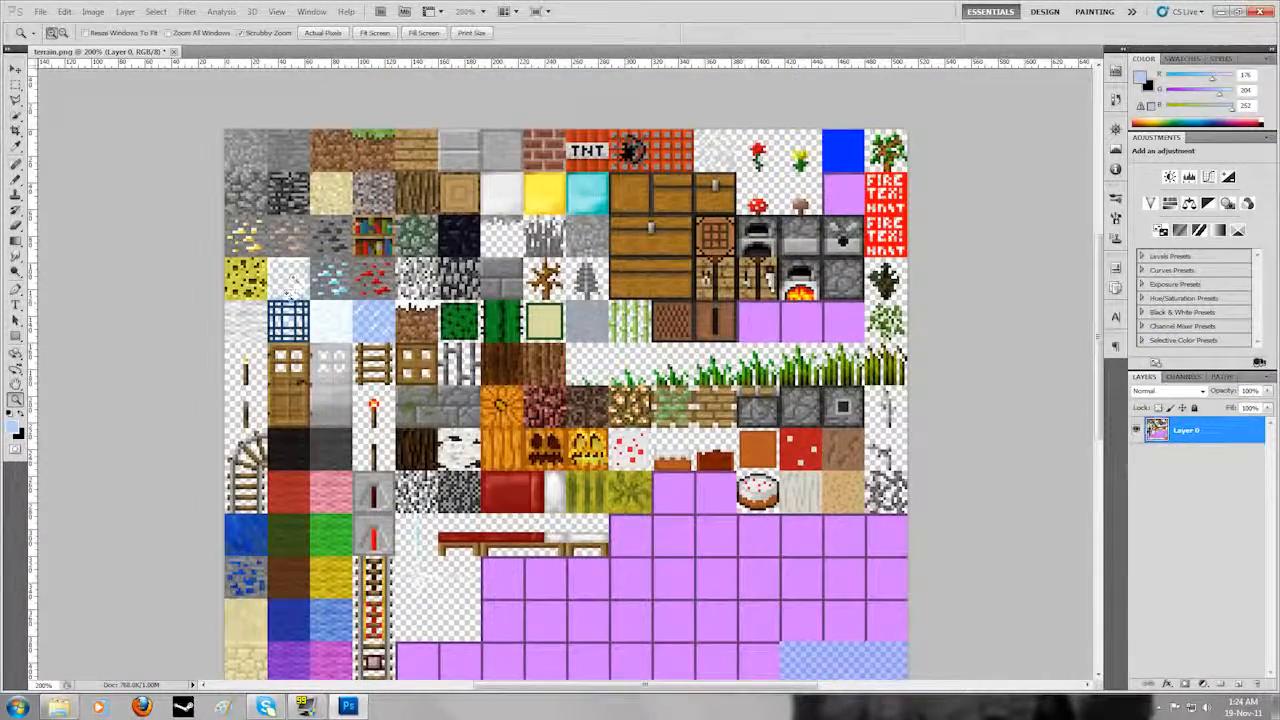
{"action": "left_click", "coordinate": [292, 292]}
{"action": "left_click_drag", "start_coordinate": [286, 263], "coordinate": [294, 300]}
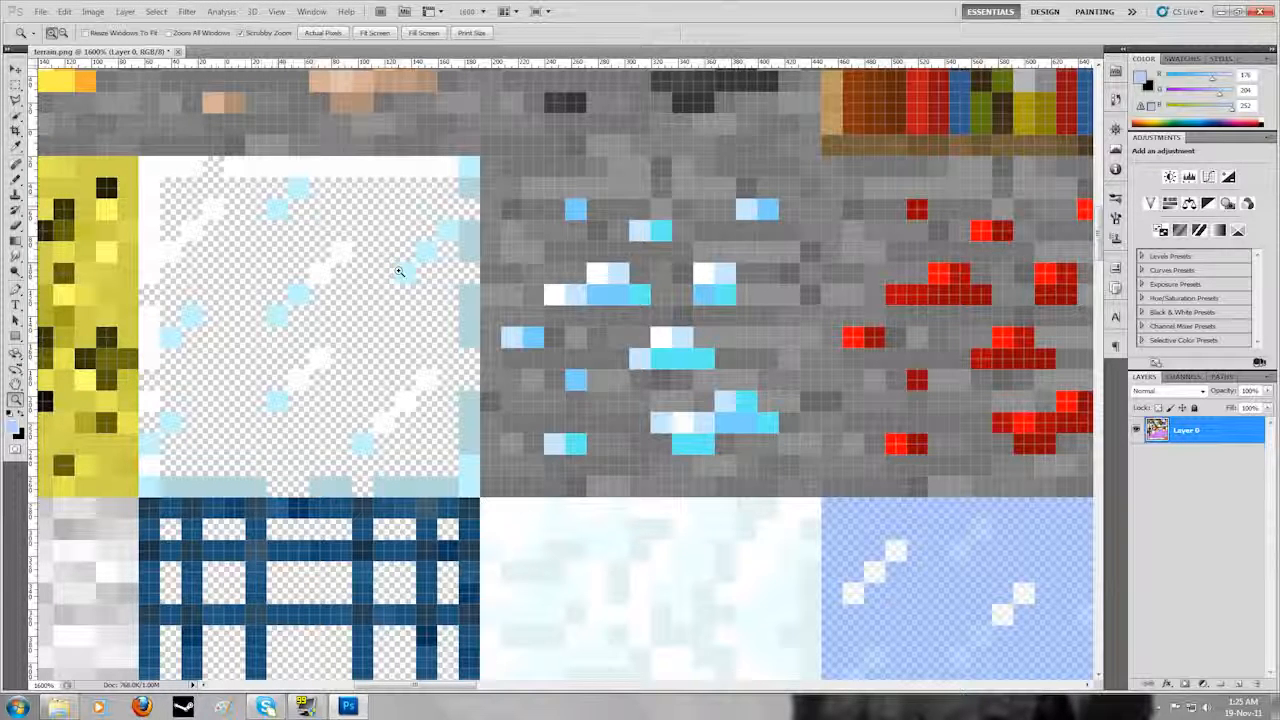
{"action": "left_click", "coordinate": [65, 33]}
{"action": "left_click", "coordinate": [379, 262]}
{"action": "left_click", "coordinate": [379, 262]}
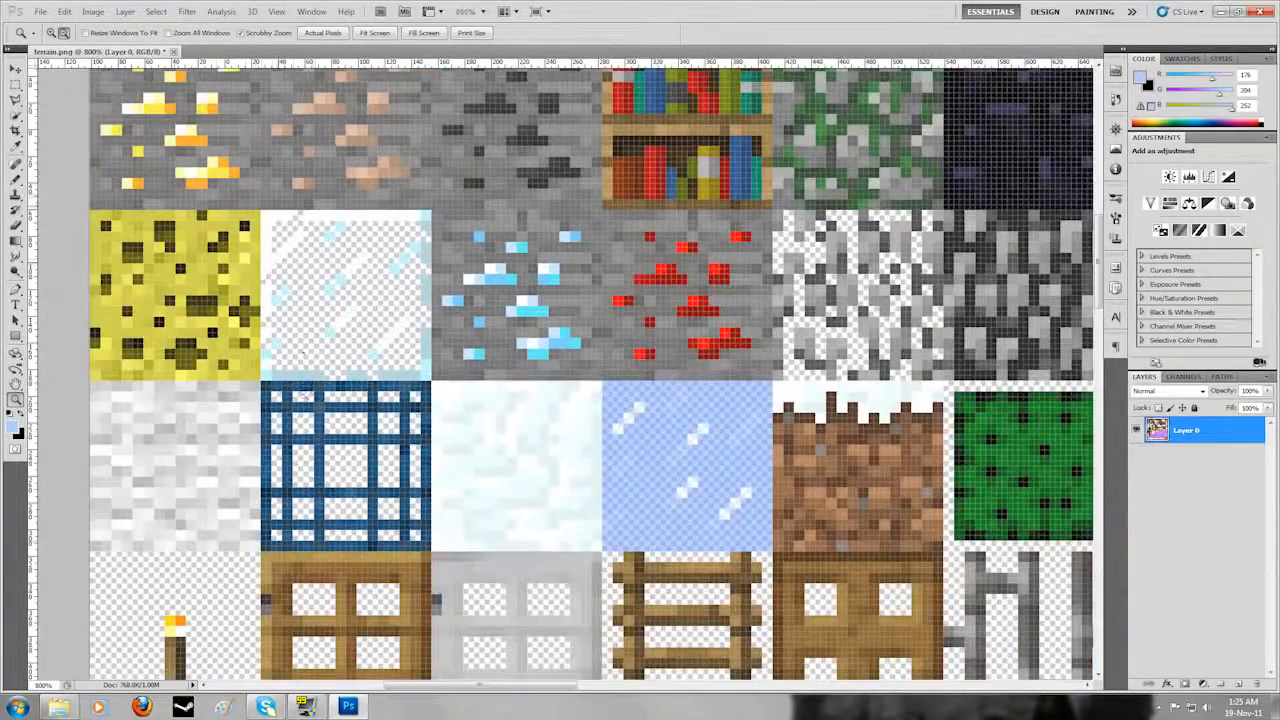
{"action": "left_click", "coordinate": [391, 370]}
{"action": "left_click", "coordinate": [391, 370]}
{"action": "left_click", "coordinate": [391, 370]}
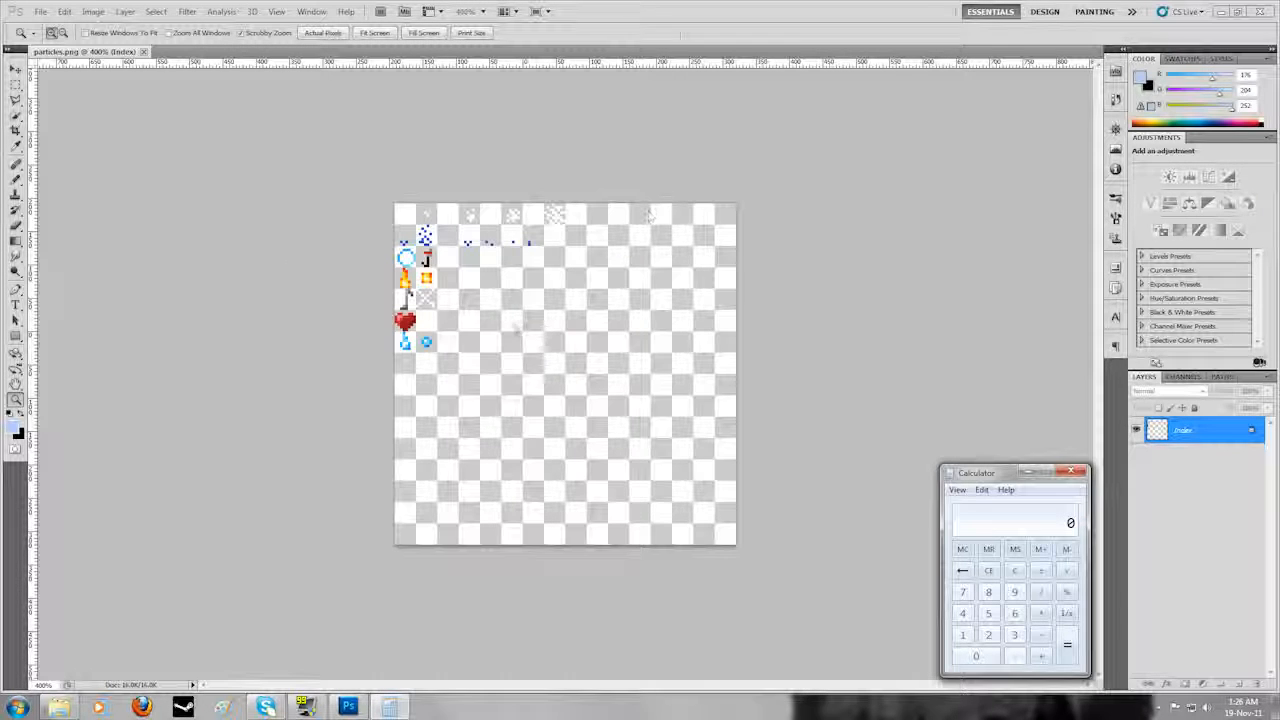
Bring up the image size settings for particles.png and multiply 128 by 8 in Calculator.
{"action": "left_click", "coordinate": [100, 10]}
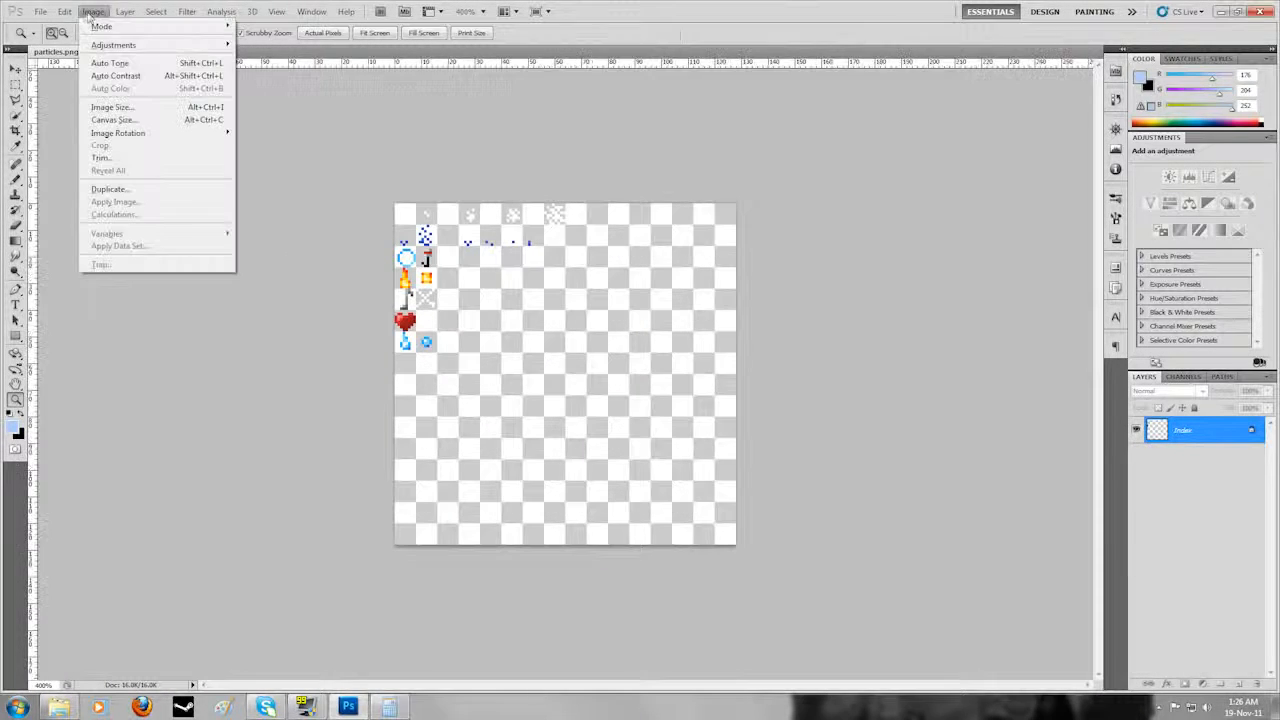
{"action": "left_click", "coordinate": [130, 107]}
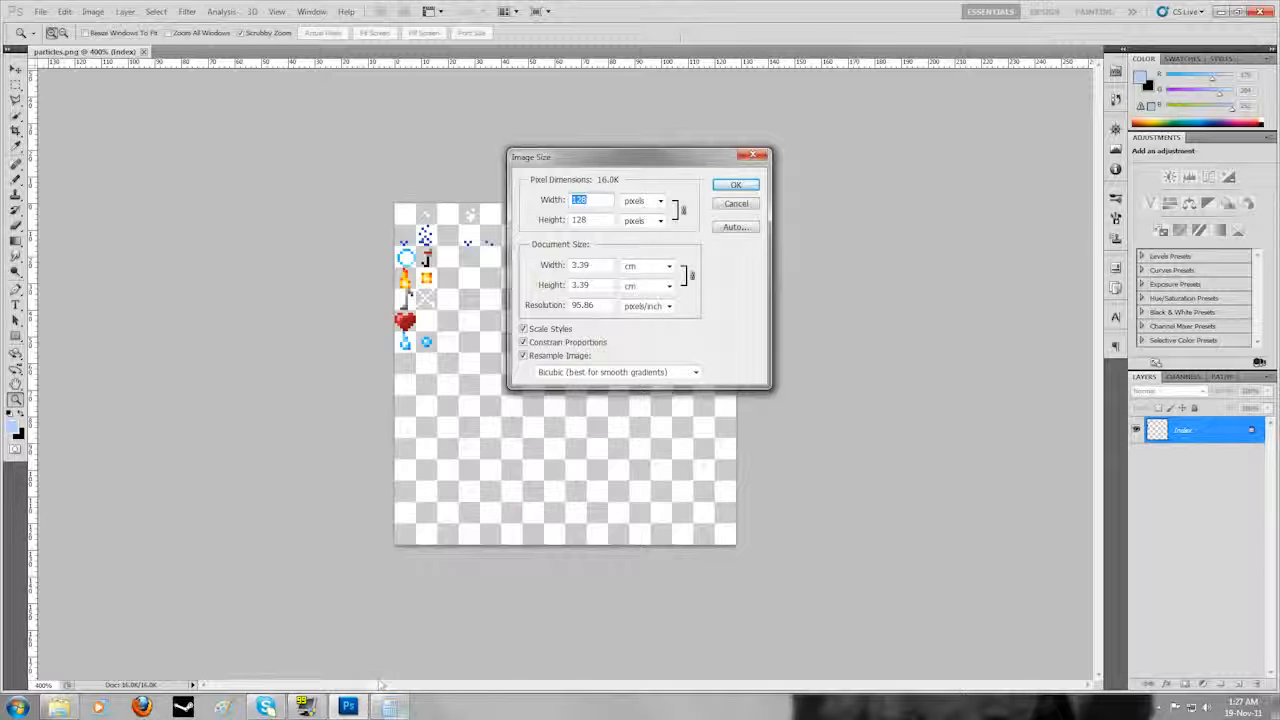
{"action": "mouse_move", "coordinate": [390, 708]}
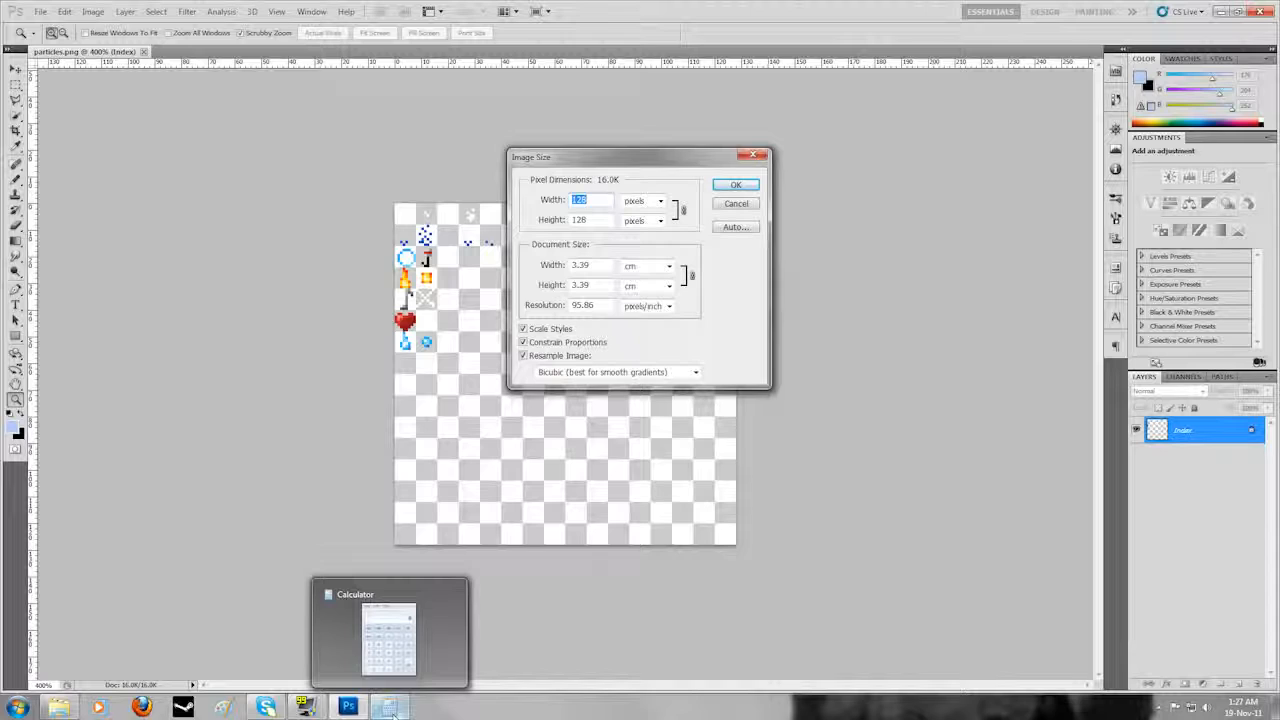
{"action": "left_click", "coordinate": [390, 708]}
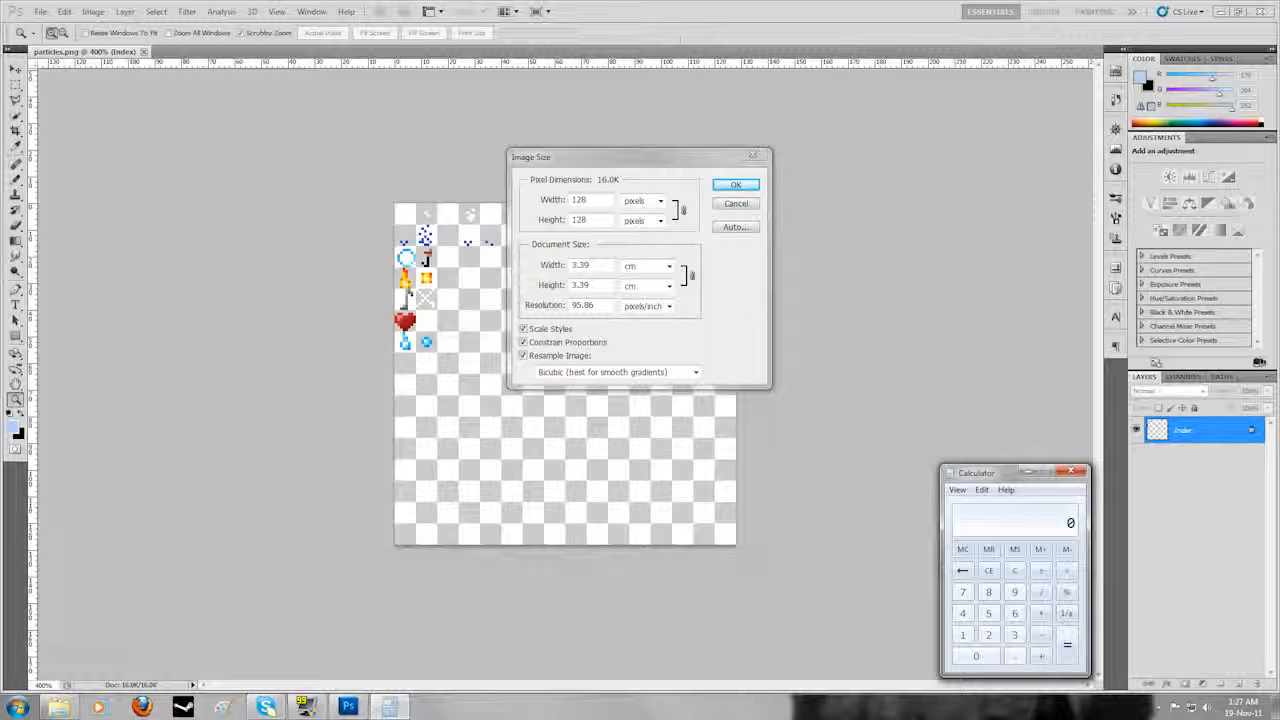
{"action": "left_click", "coordinate": [962, 635]}
{"action": "left_click", "coordinate": [988, 635]}
{"action": "left_click", "coordinate": [988, 592]}
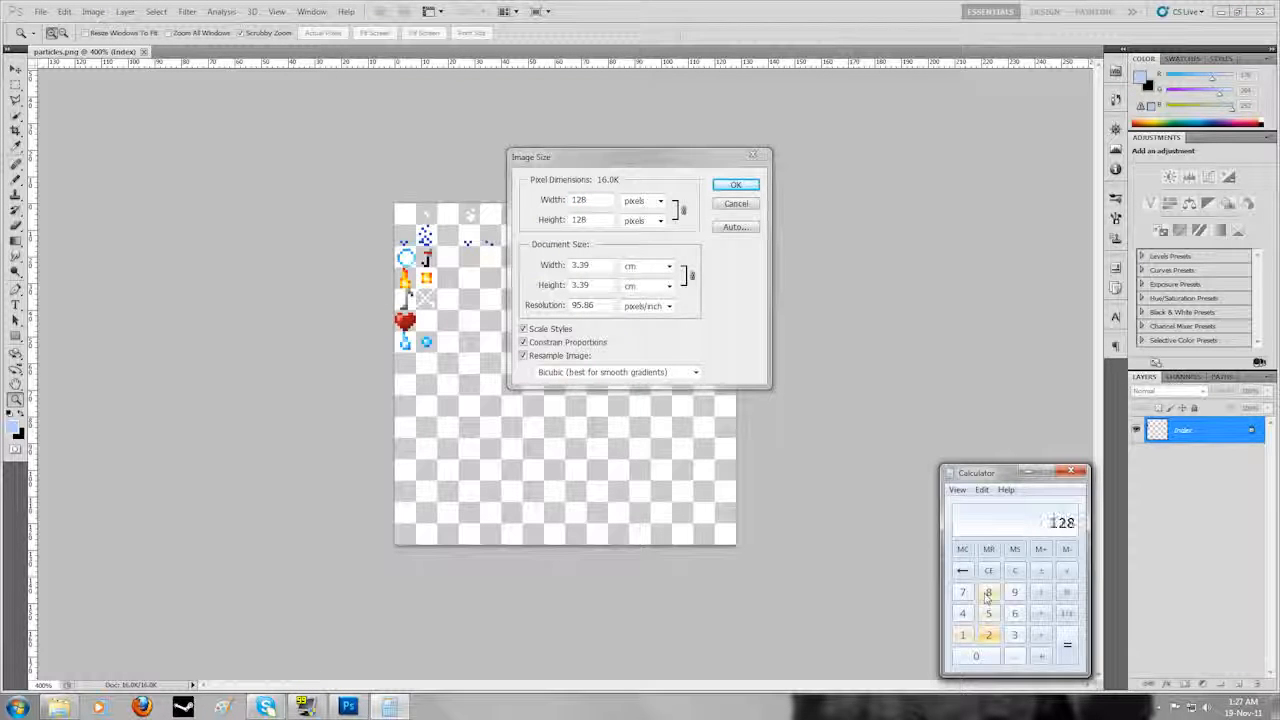
{"action": "left_click", "coordinate": [1042, 614]}
{"action": "left_click", "coordinate": [988, 593]}
{"action": "left_click", "coordinate": [1068, 647]}
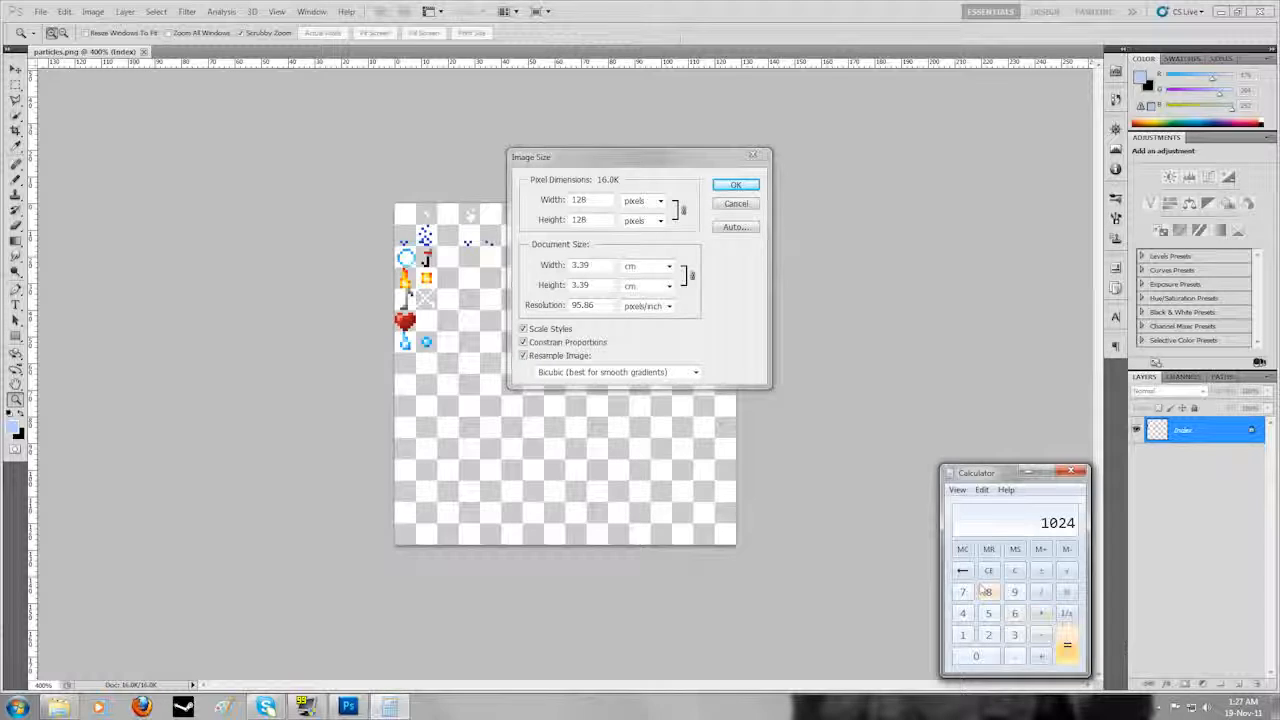
Resize particles.png to 1024 × 1024 pixels with Bicubic resampling.
{"action": "left_click", "coordinate": [545, 199]}
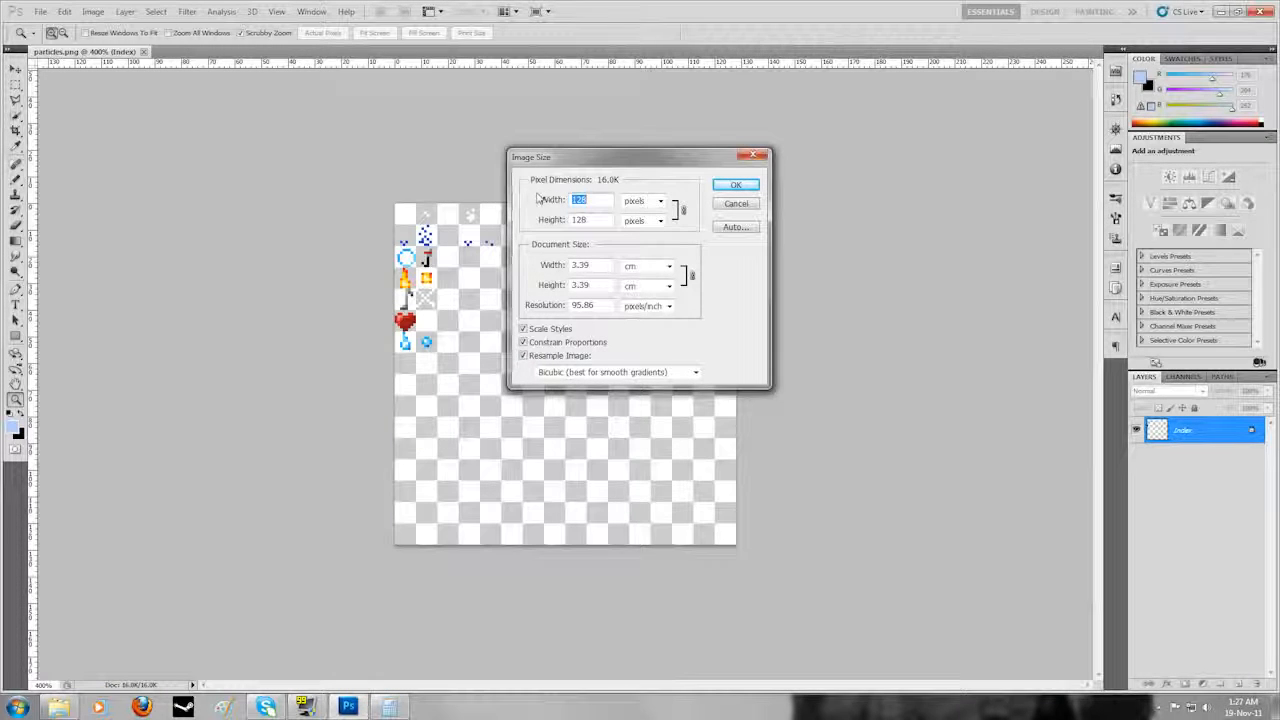
{"action": "type", "text": "1024"}
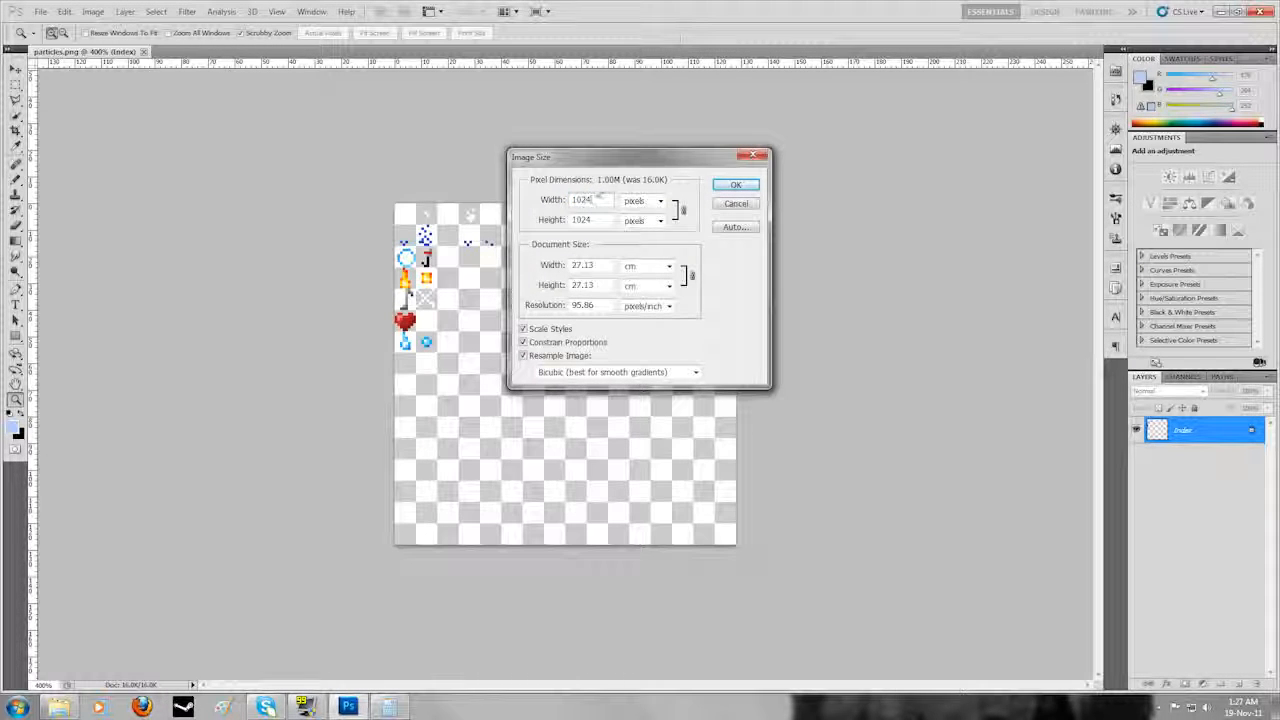
{"action": "left_click", "coordinate": [733, 189]}
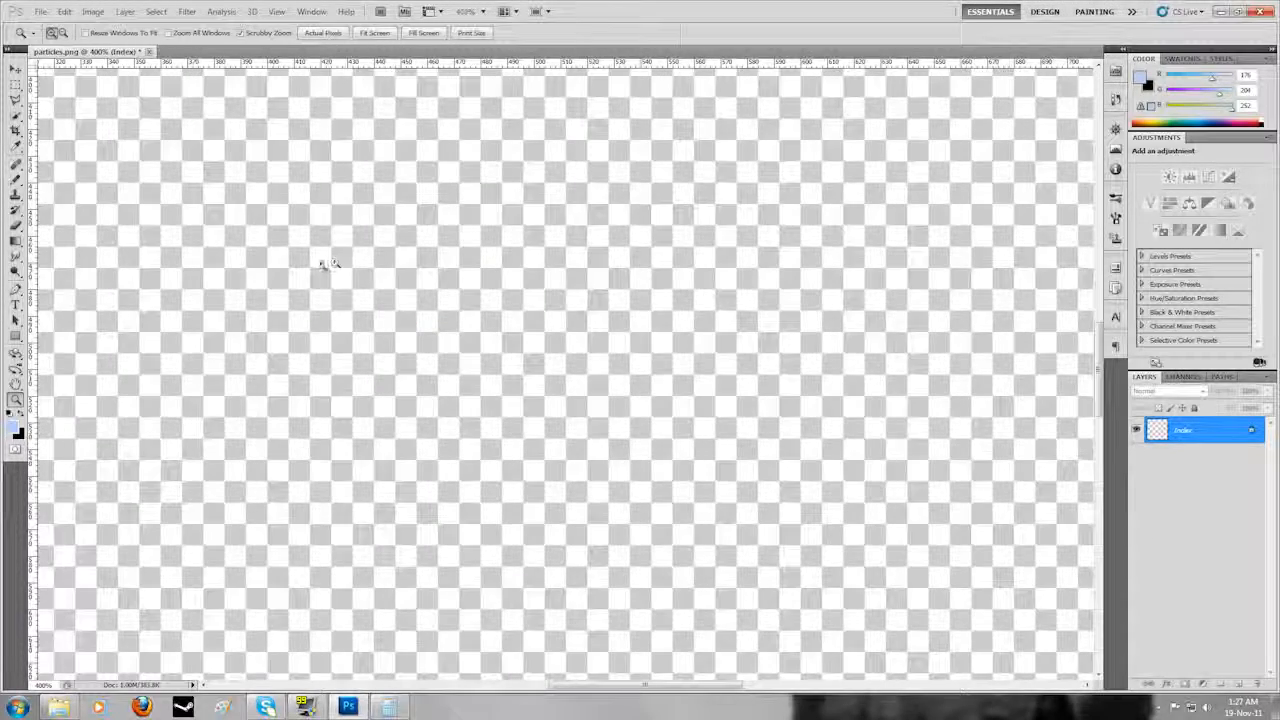
Zoom out to view the whole enlarged particles image.
{"action": "left_click", "coordinate": [64, 33]}
{"action": "left_click", "coordinate": [251, 249]}
{"action": "left_click", "coordinate": [251, 249]}
{"action": "left_click", "coordinate": [251, 249]}
{"action": "left_click", "coordinate": [251, 249]}
{"action": "left_click", "coordinate": [251, 249]}
{"action": "left_click", "coordinate": [251, 249]}
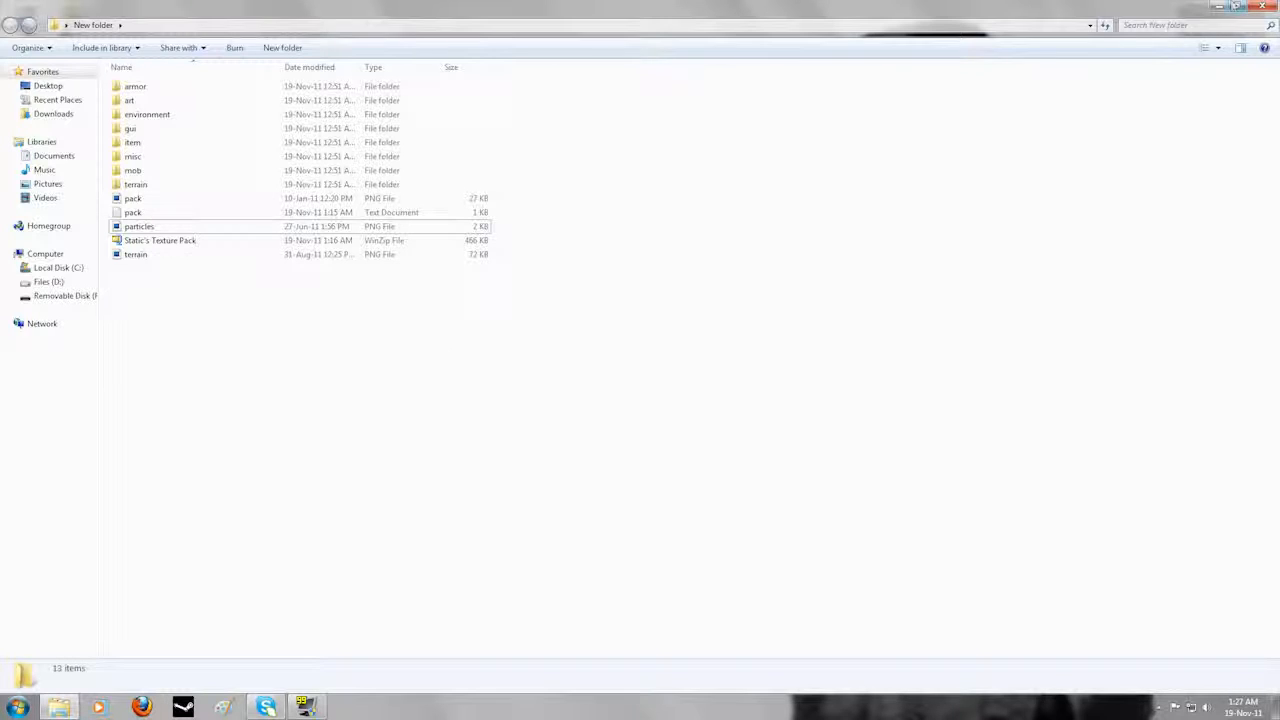
Minimize the New folder window, run MCPatcher to patch Minecraft with HD Textures, HD Font and Random Mobs, and close it.
{"action": "left_click", "coordinate": [1220, 8]}
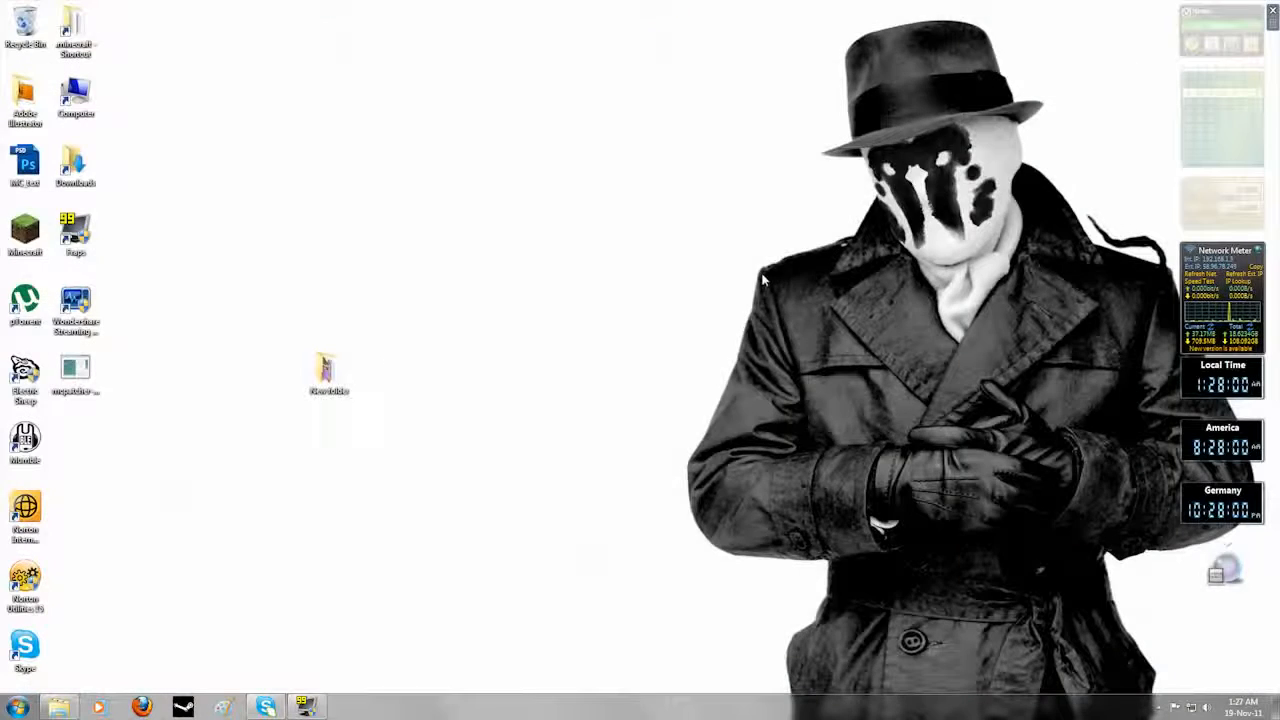
{"action": "double_click", "coordinate": [76, 370]}
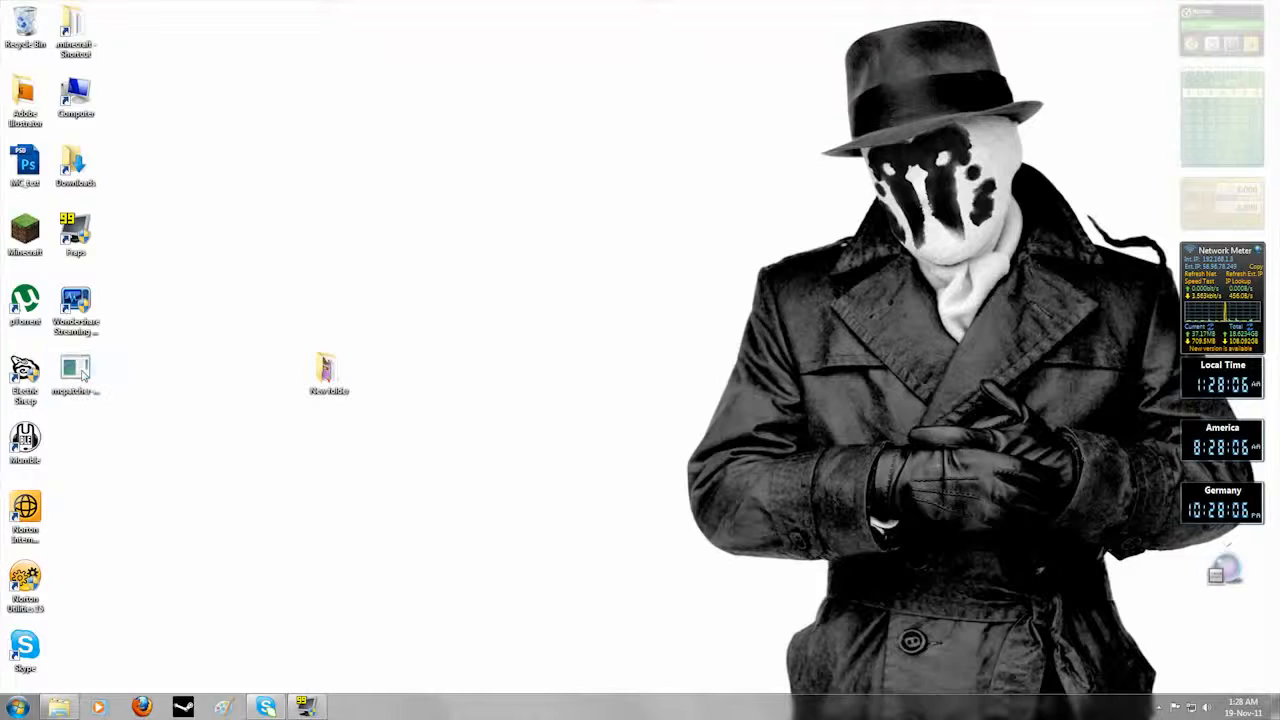
{"action": "left_click", "coordinate": [676, 365]}
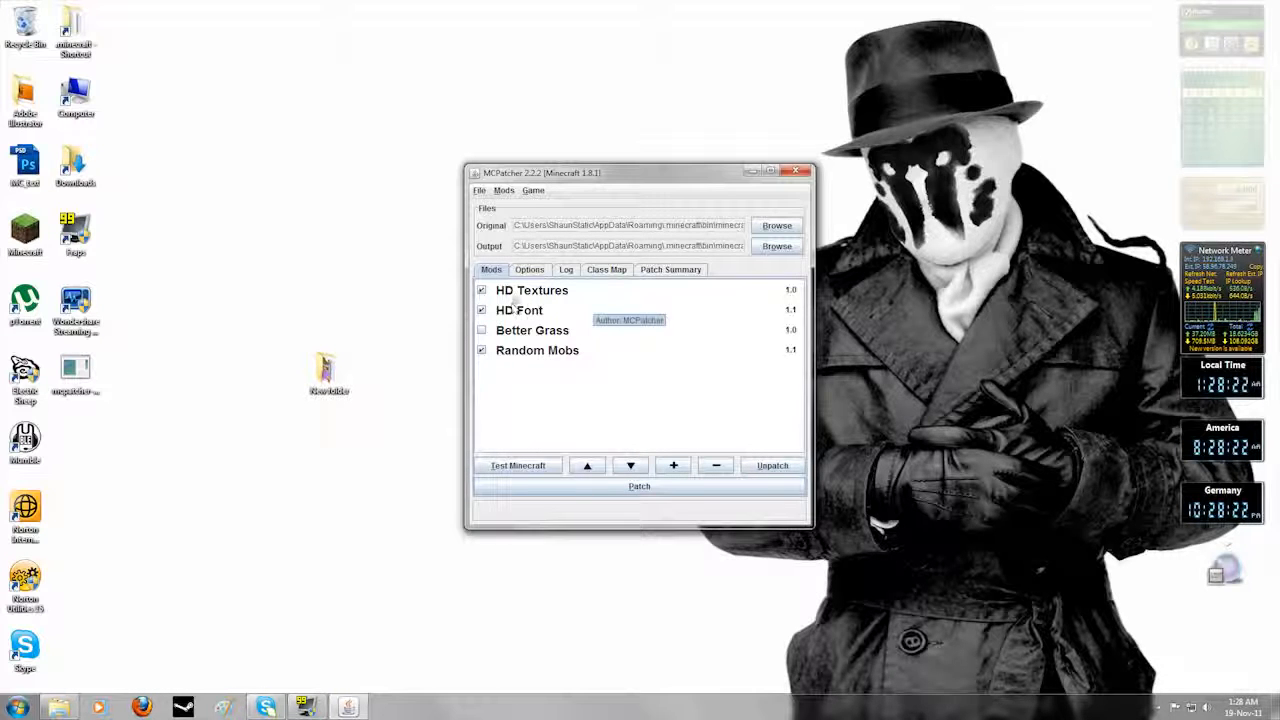
{"action": "left_click", "coordinate": [630, 486]}
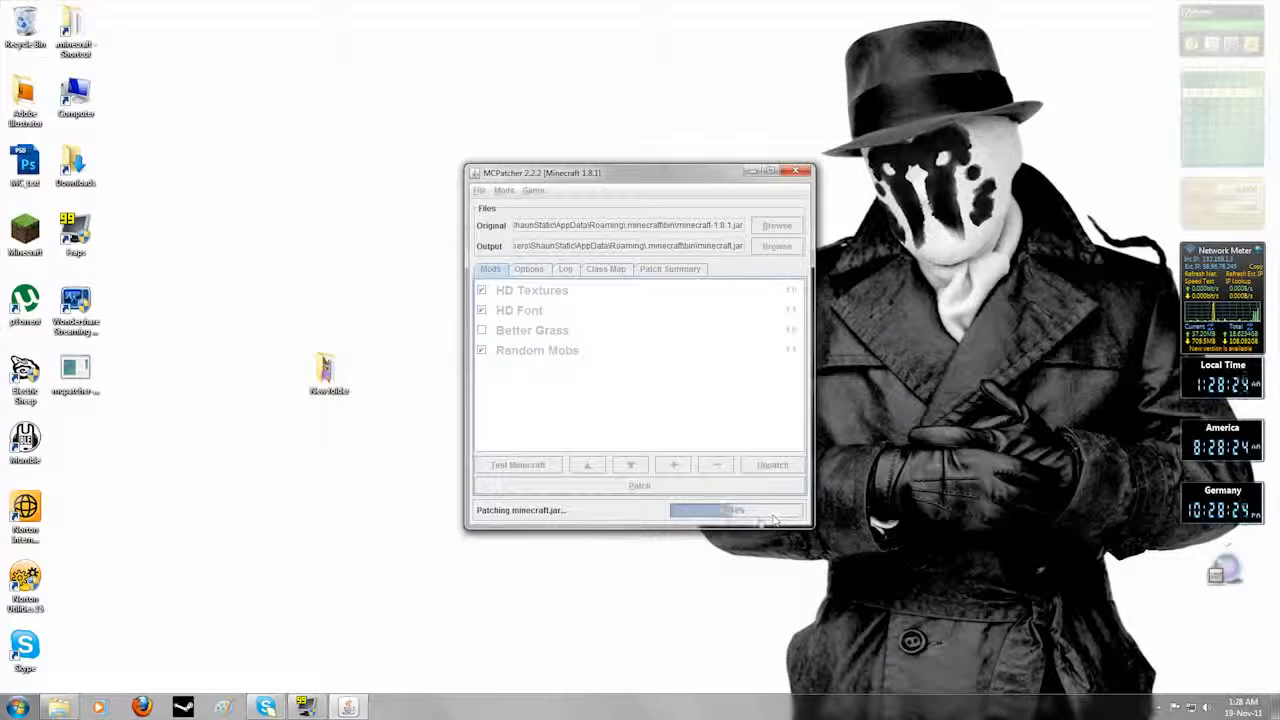
{"action": "left_click", "coordinate": [796, 172]}
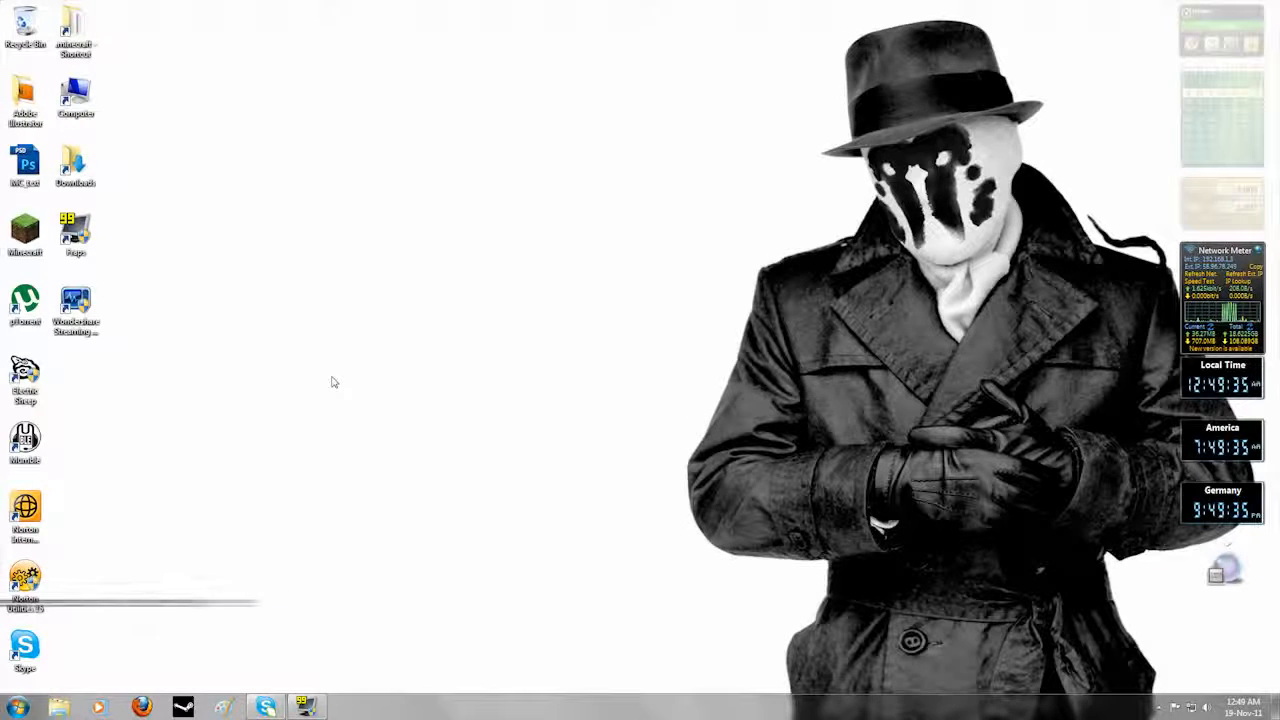
Create a folder on the desktop as the workspace, keeping the default name "New folder".
{"action": "right_click", "coordinate": [333, 382]}
{"action": "mouse_move", "coordinate": [400, 490]}
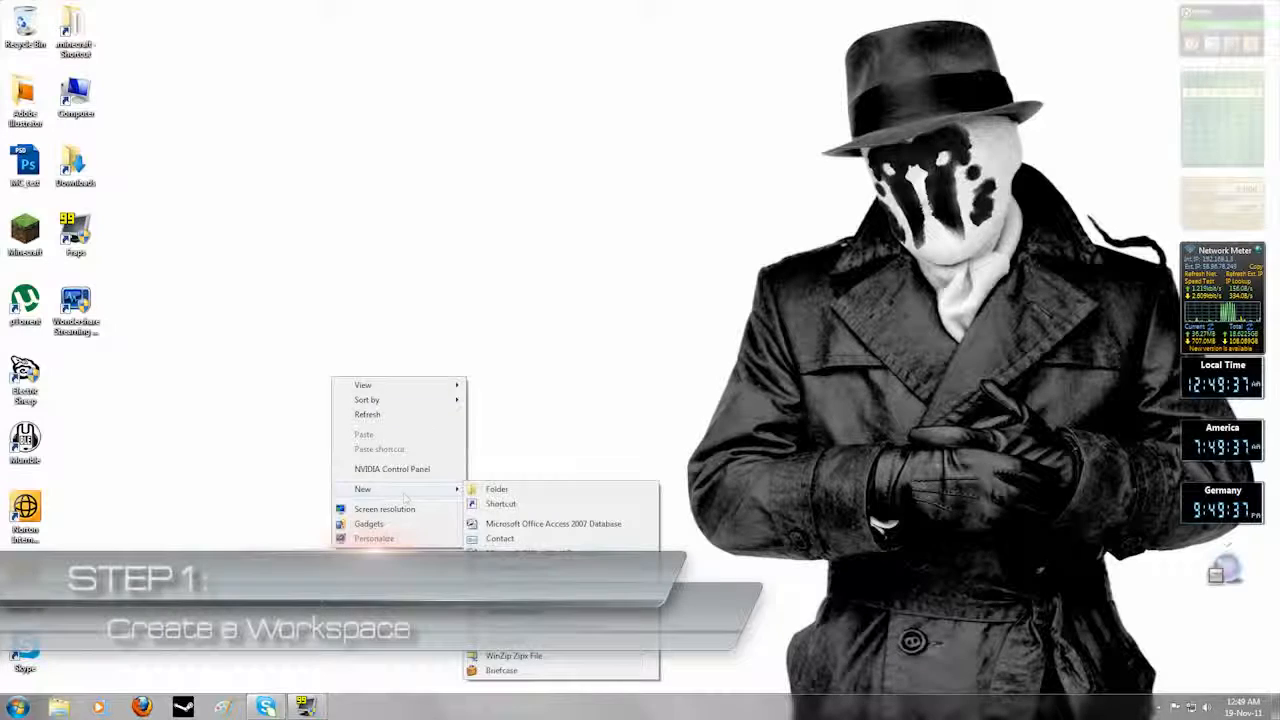
{"action": "left_click", "coordinate": [470, 492]}
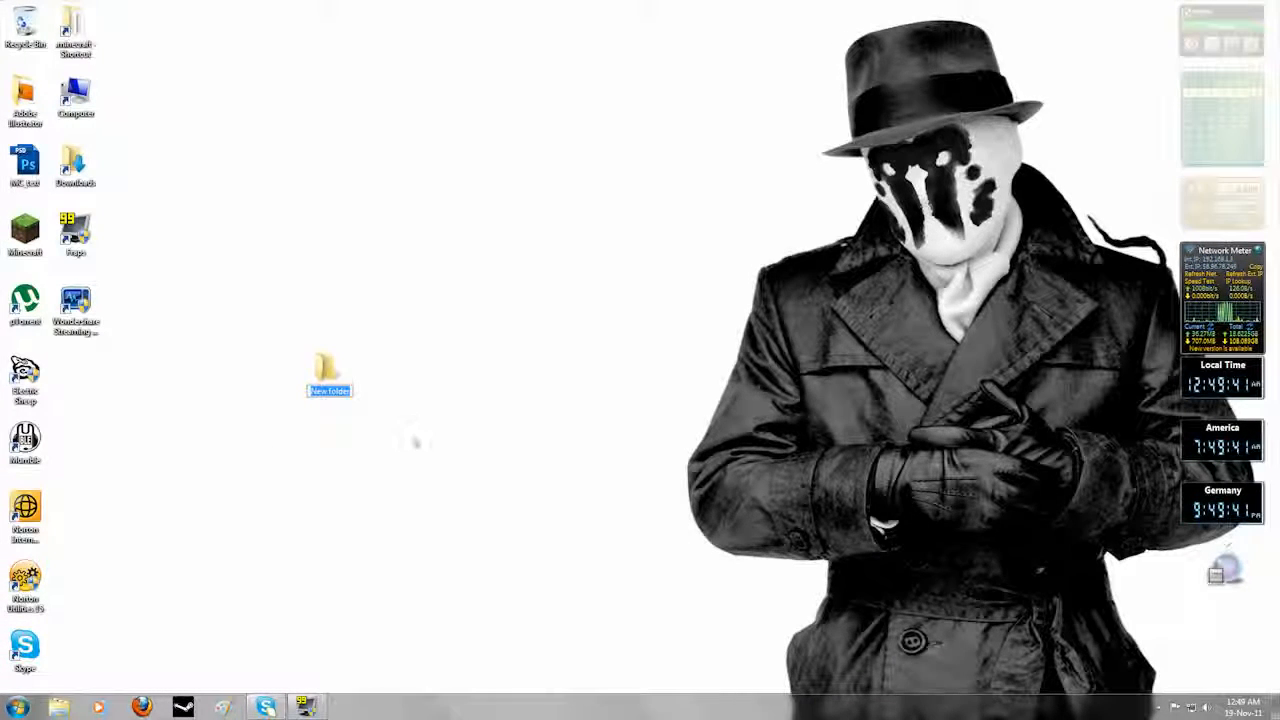
{"action": "key", "text": "Return"}
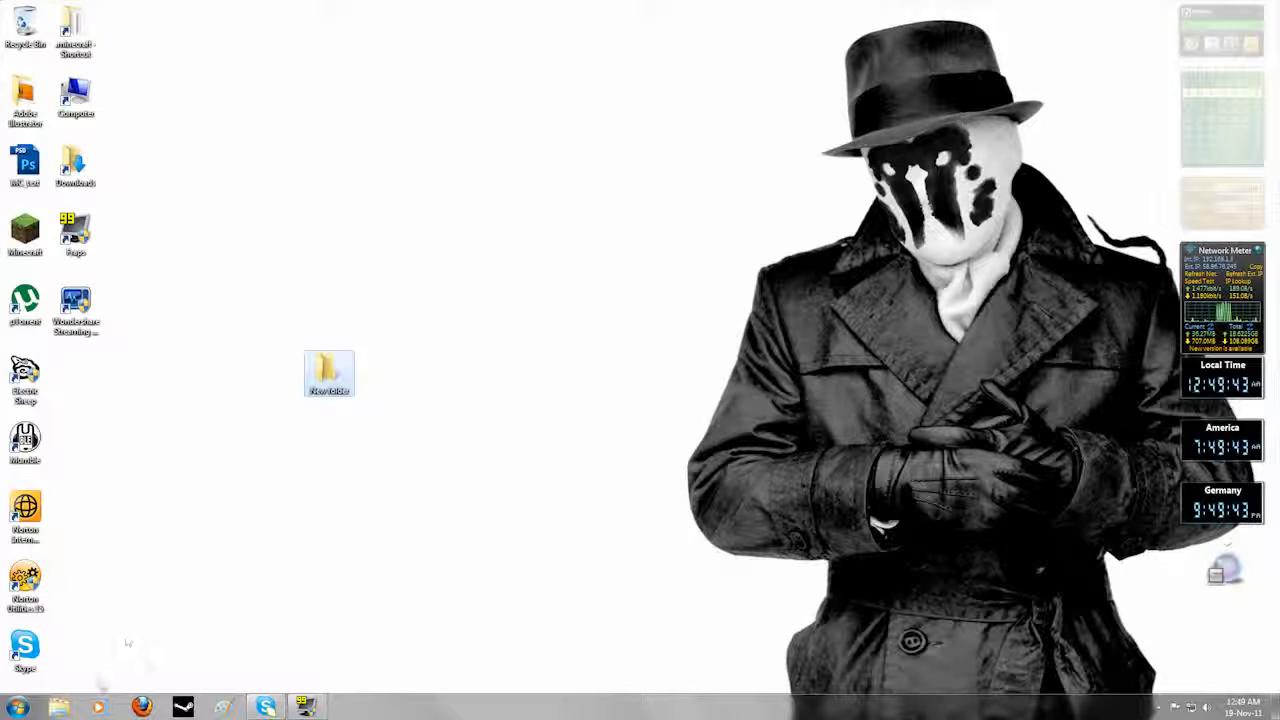